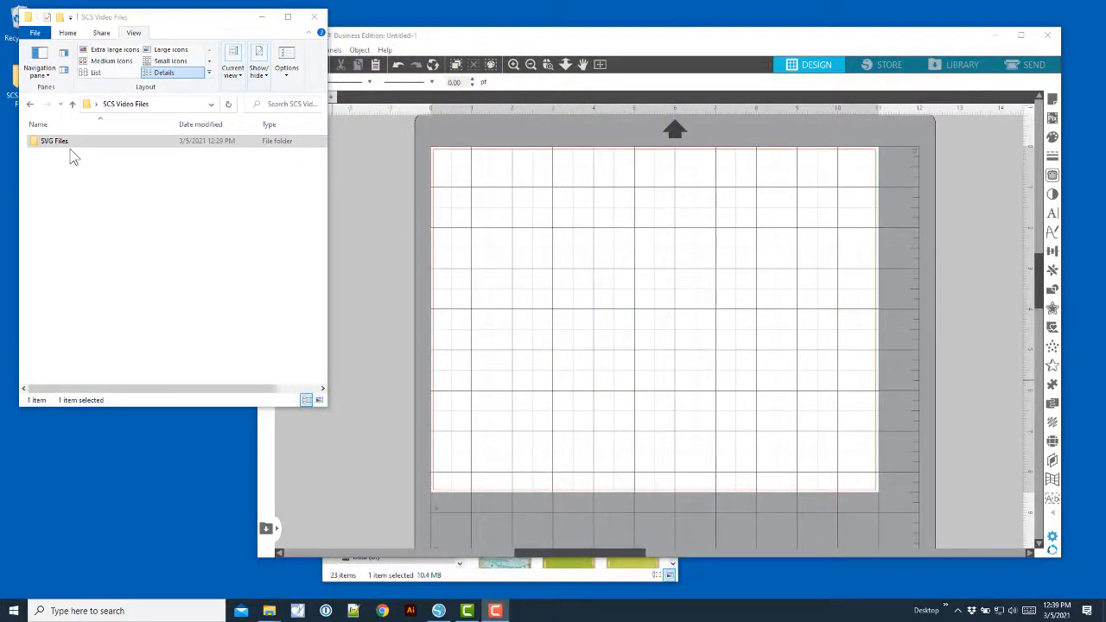
Open the Complete Files folder inside SVG Files > Pen Box Sm Window and show its files side by side as extra large icons
left_click(60, 146)
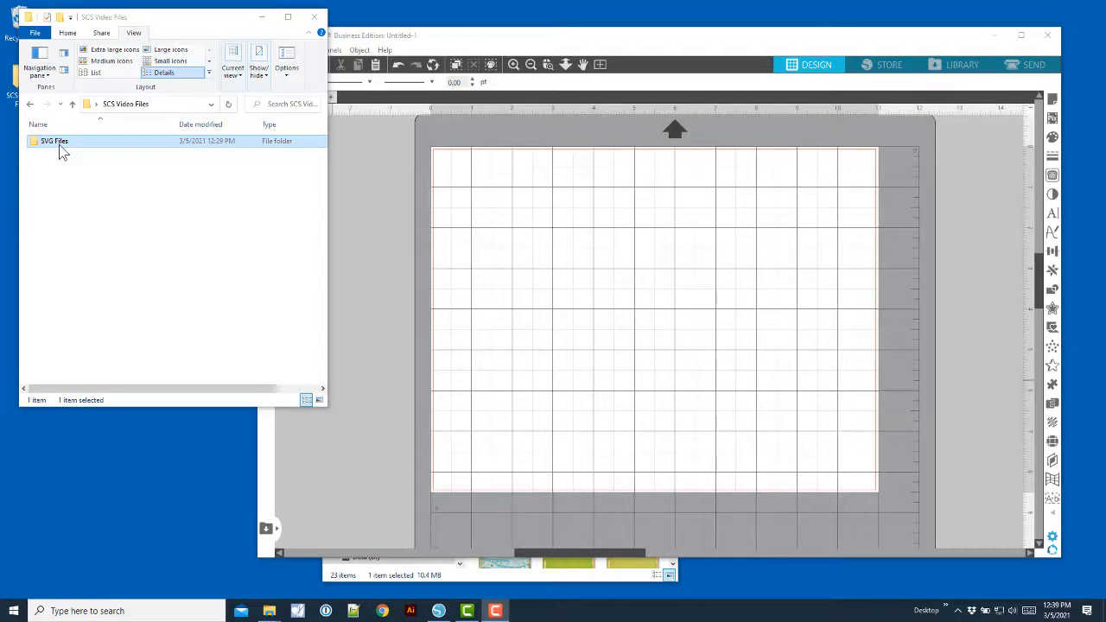
double_click(60, 147)
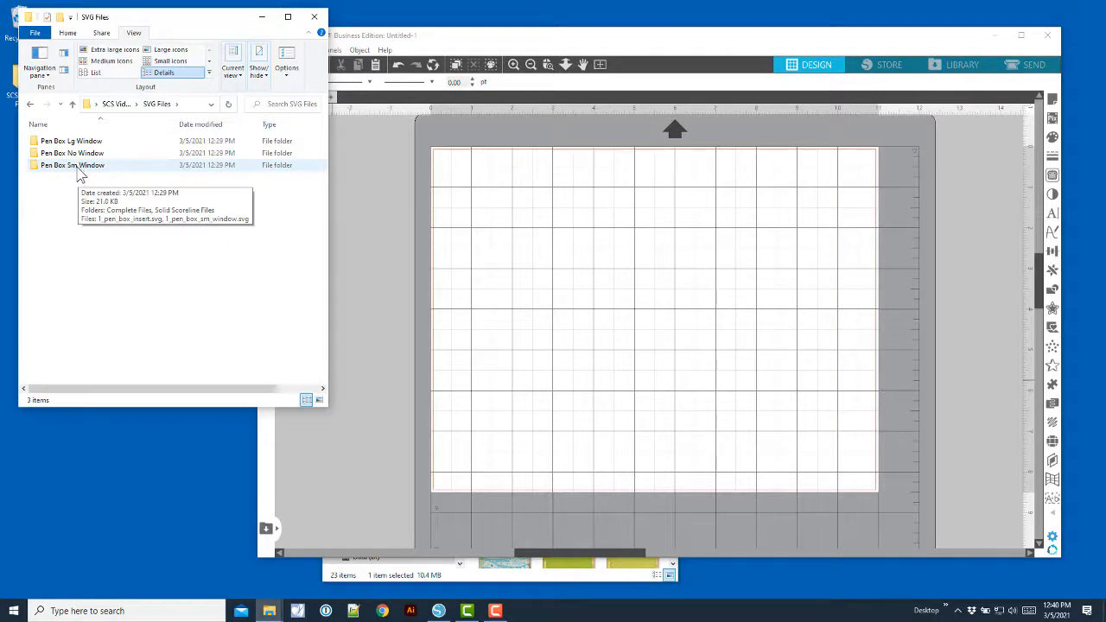
double_click(81, 169)
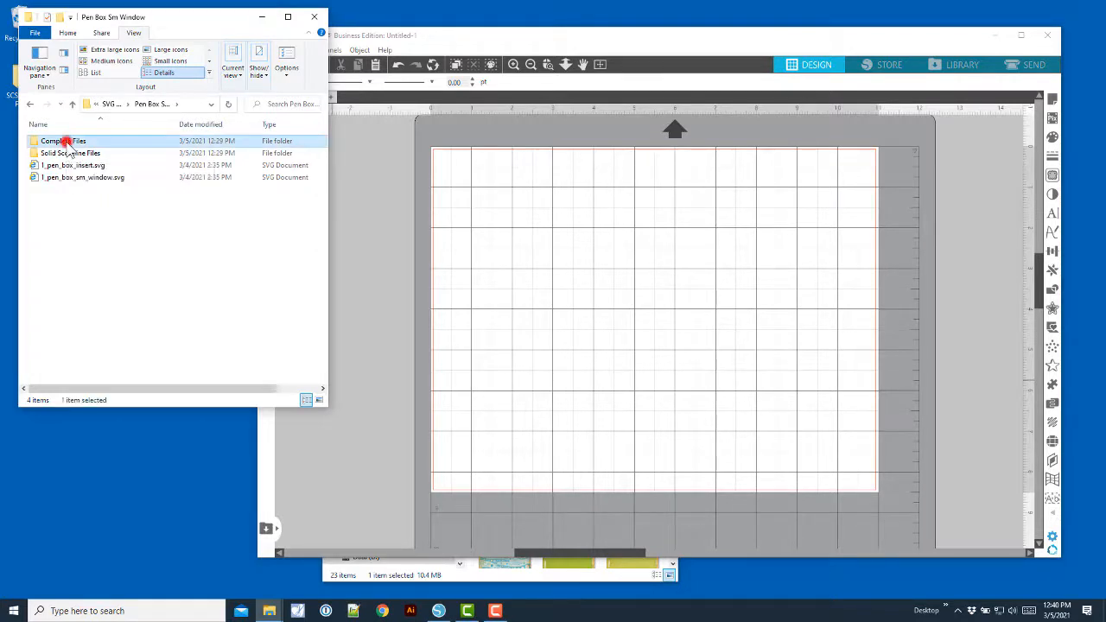
double_click(69, 143)
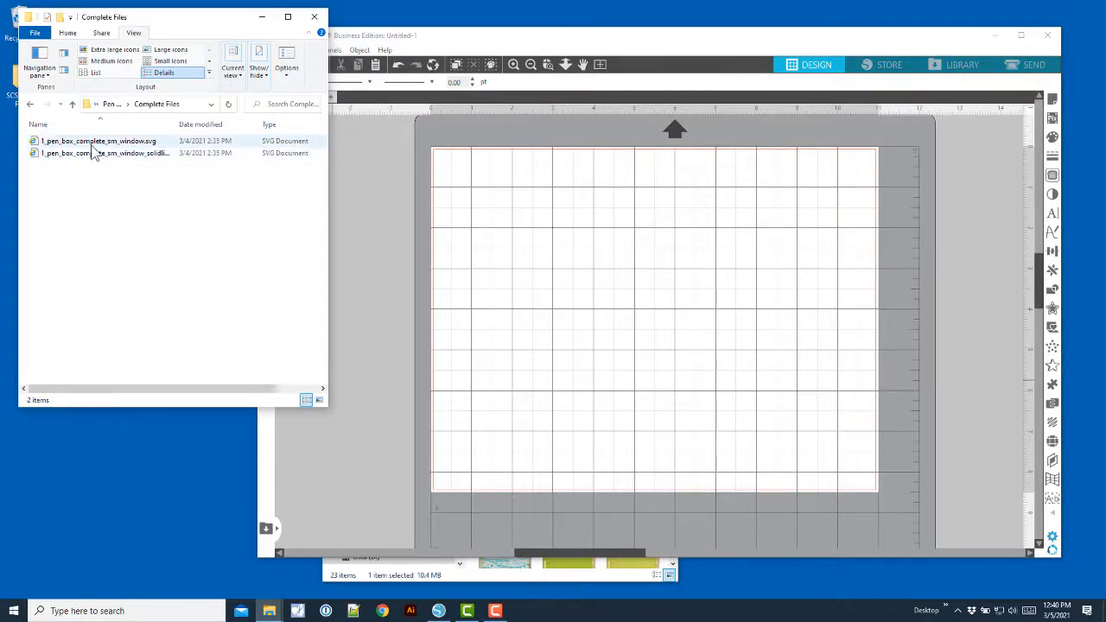
left_click(120, 50)
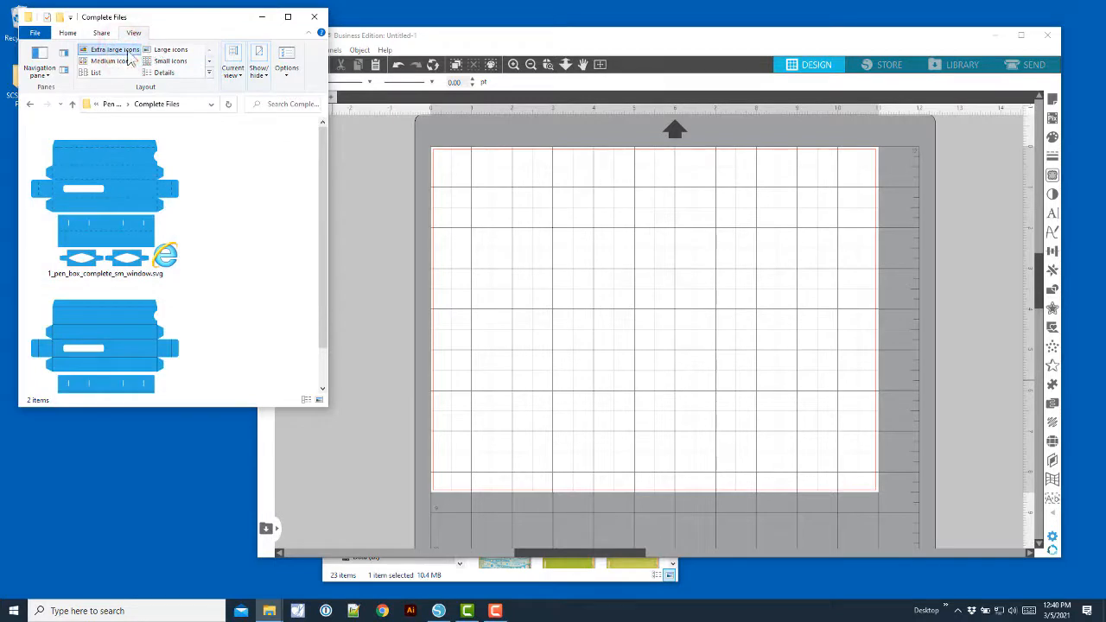
left_click_drag(329, 289, 389, 290)
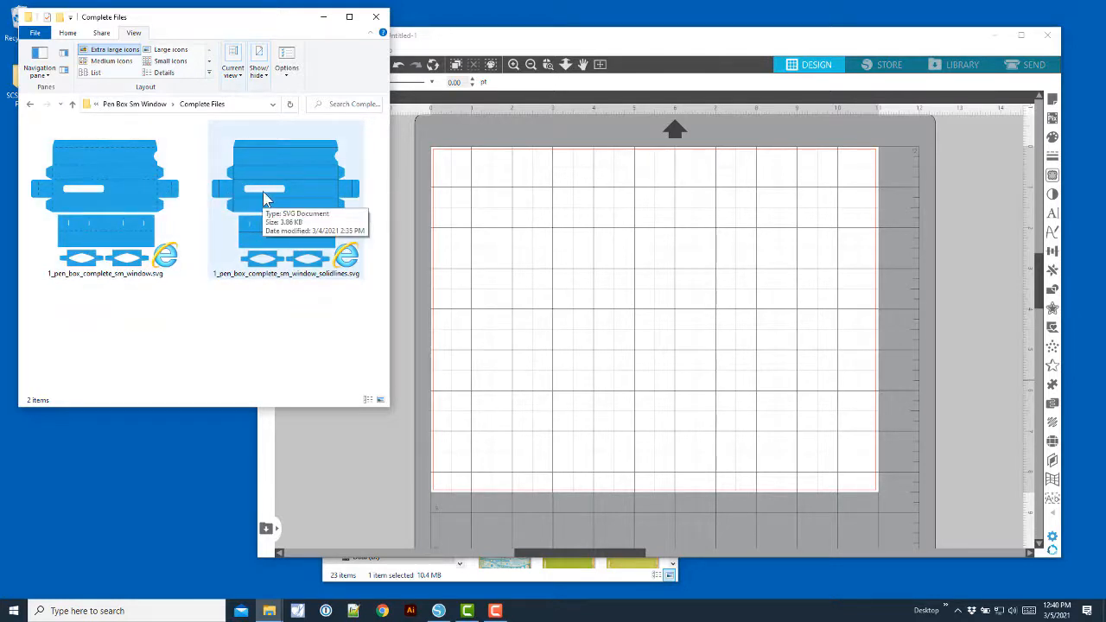
Bring 1_pen_box_complete_sm_window_solidlines.svg into the Silhouette Studio design page and put the file window away
left_click_drag(271, 189, 569, 259)
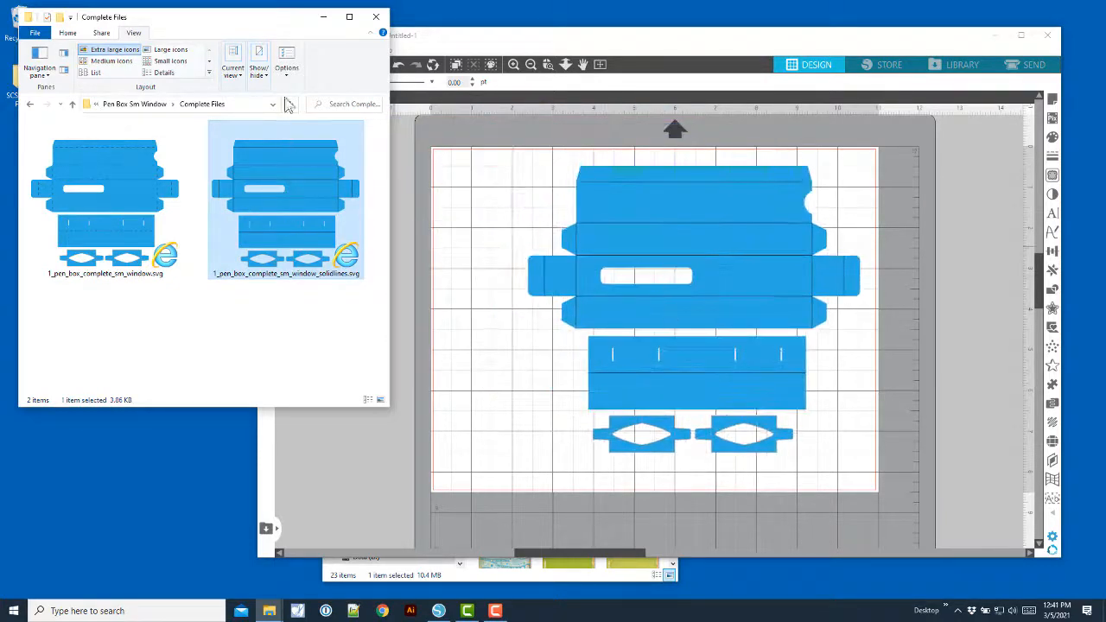
left_click(323, 17)
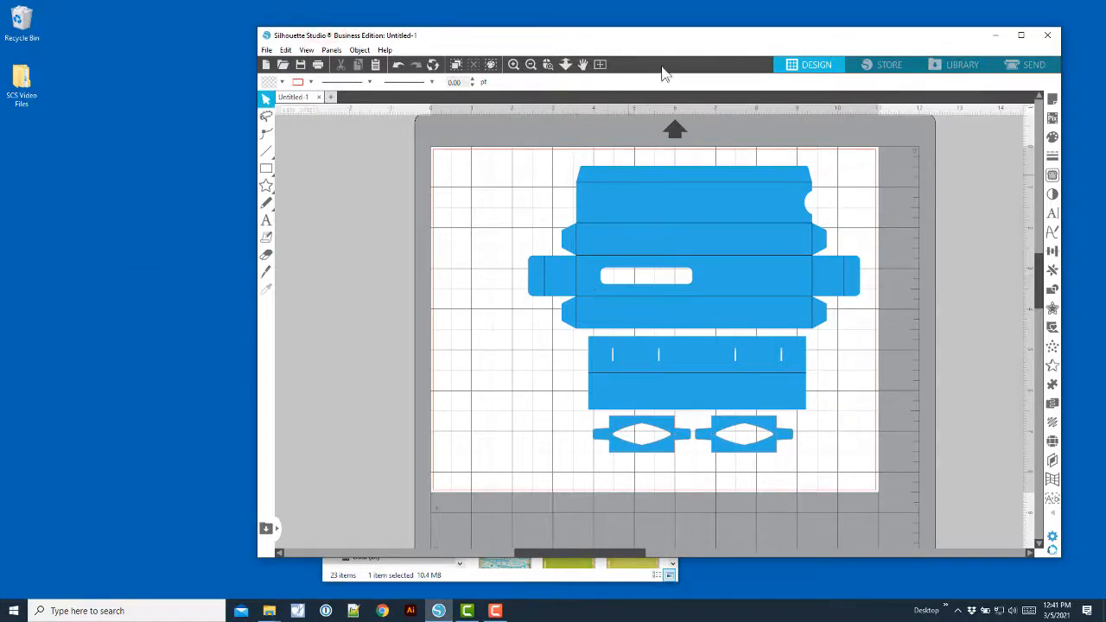
left_click_drag(643, 41, 499, 36)
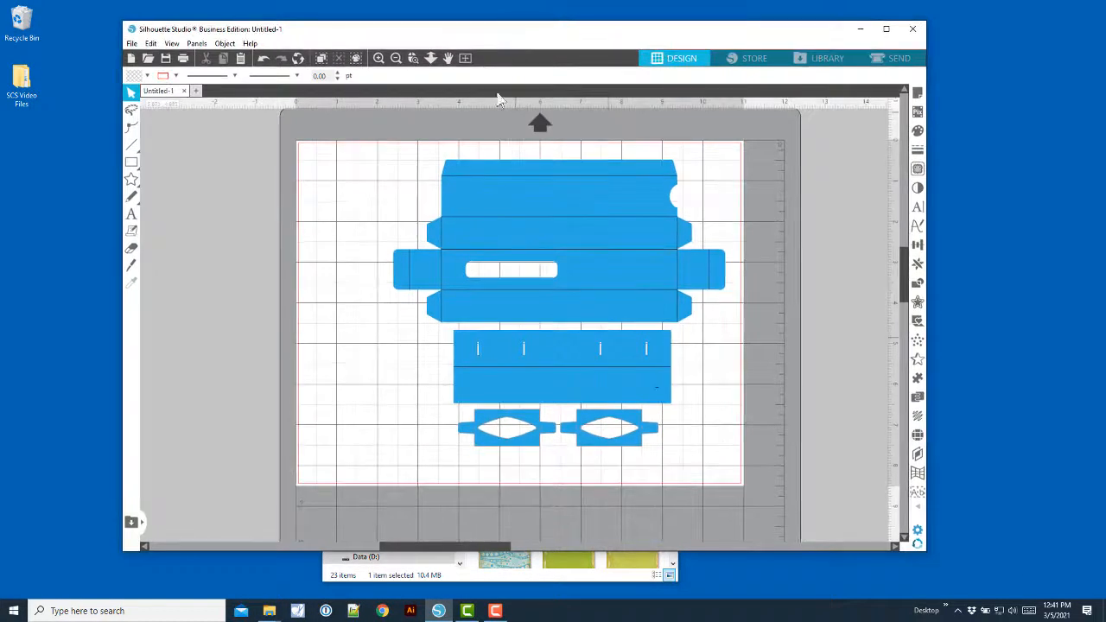
Move the insert pieces off the mat, reposition the box template near the page's upper edge, and maximize the design window
left_click(563, 205)
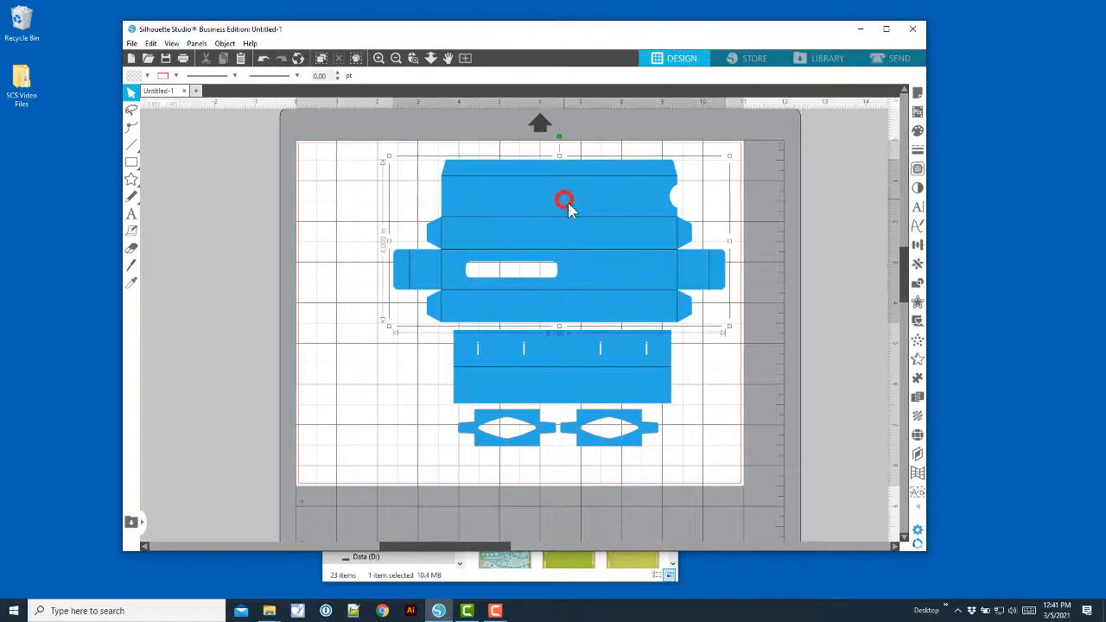
left_click(606, 379)
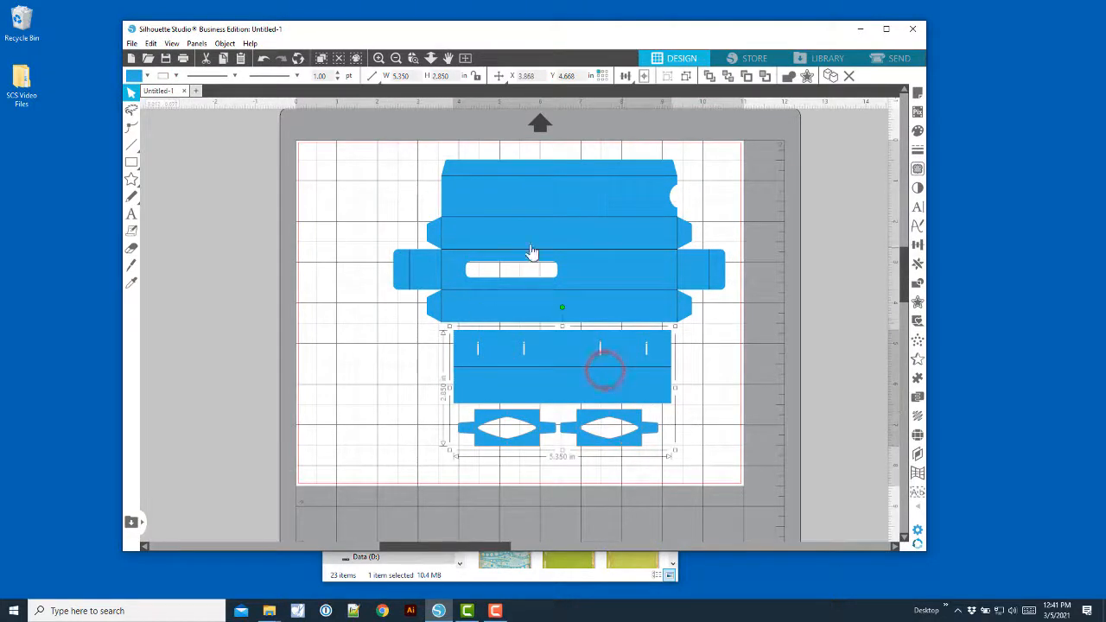
left_click_drag(544, 382, 149, 326)
left_click(511, 294)
left_click_drag(578, 239, 553, 239)
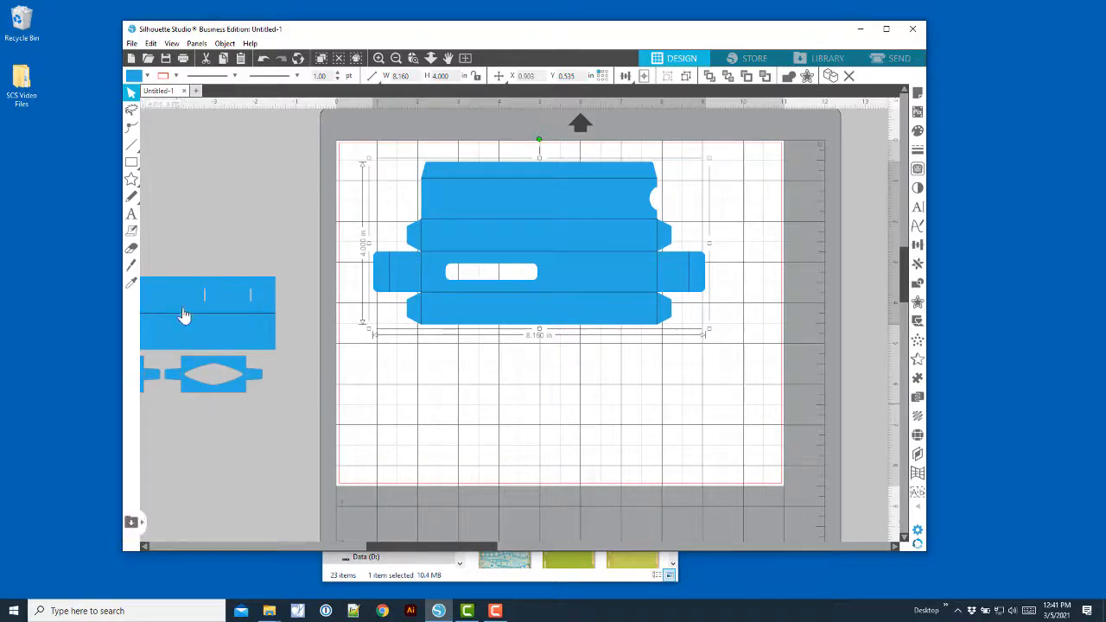
left_click(885, 29)
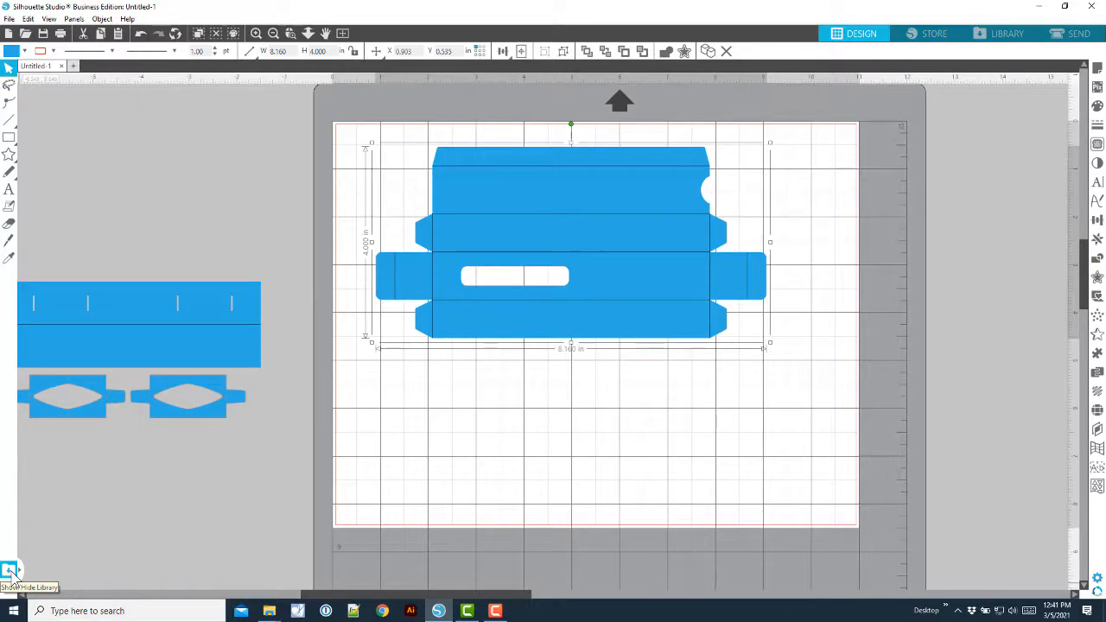
Show the library beside the design page and look through its design folders
left_click(8, 571)
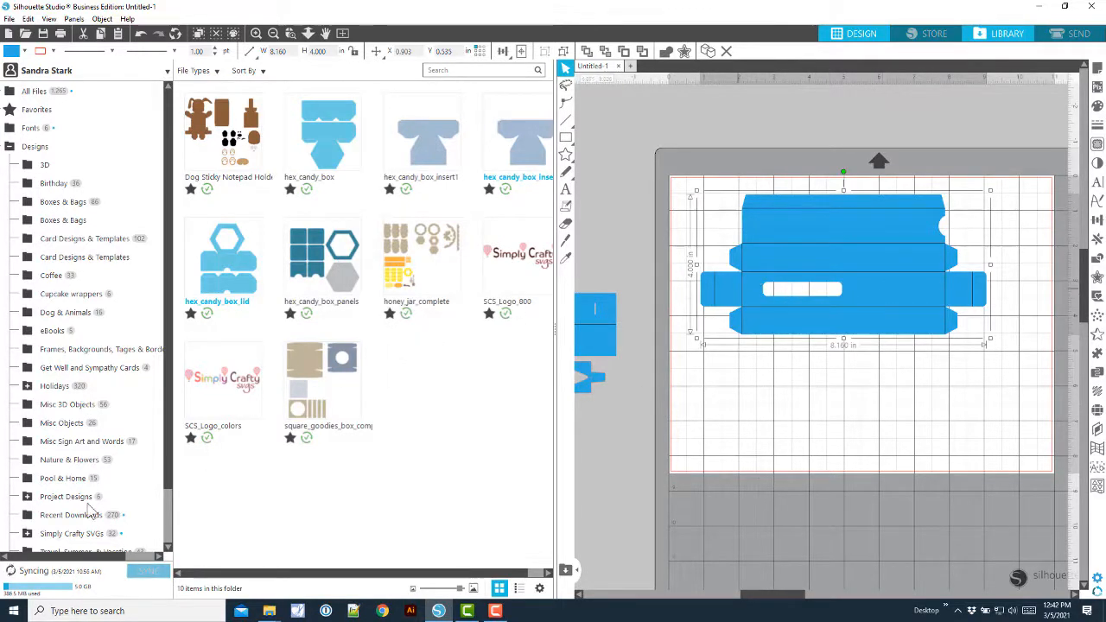
scroll(91, 510, "down", 2)
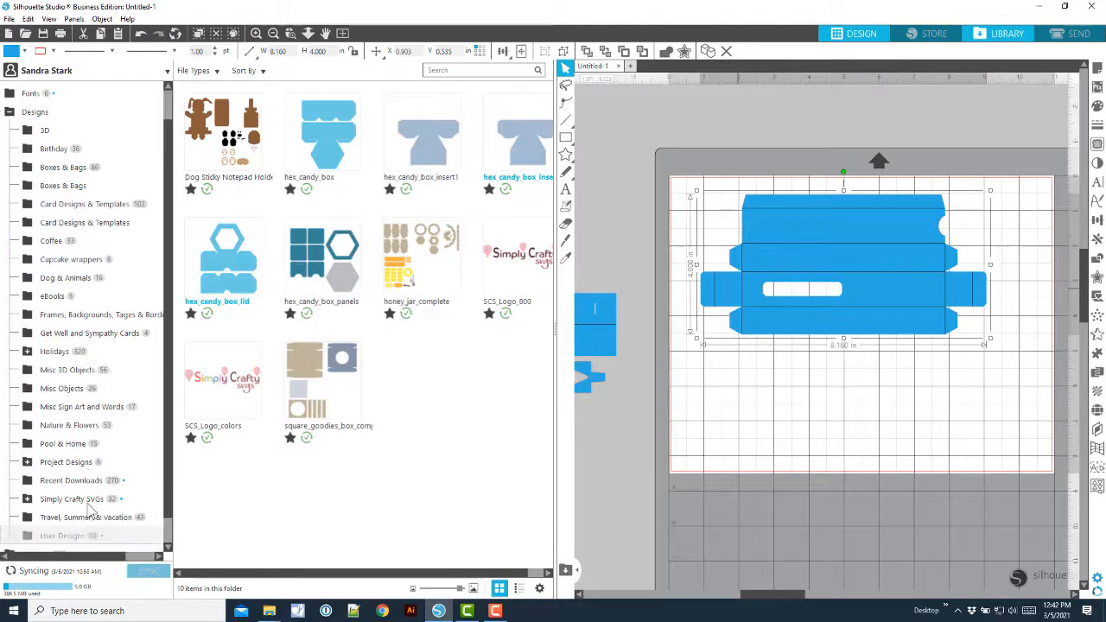
double_click(227, 386)
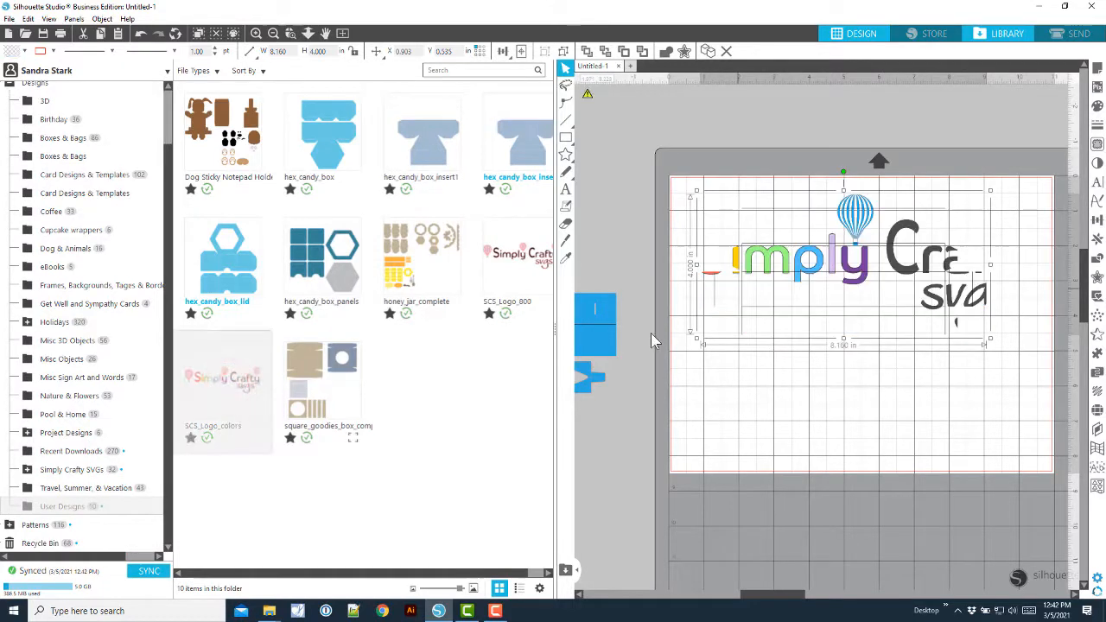
key("ctrl+z")
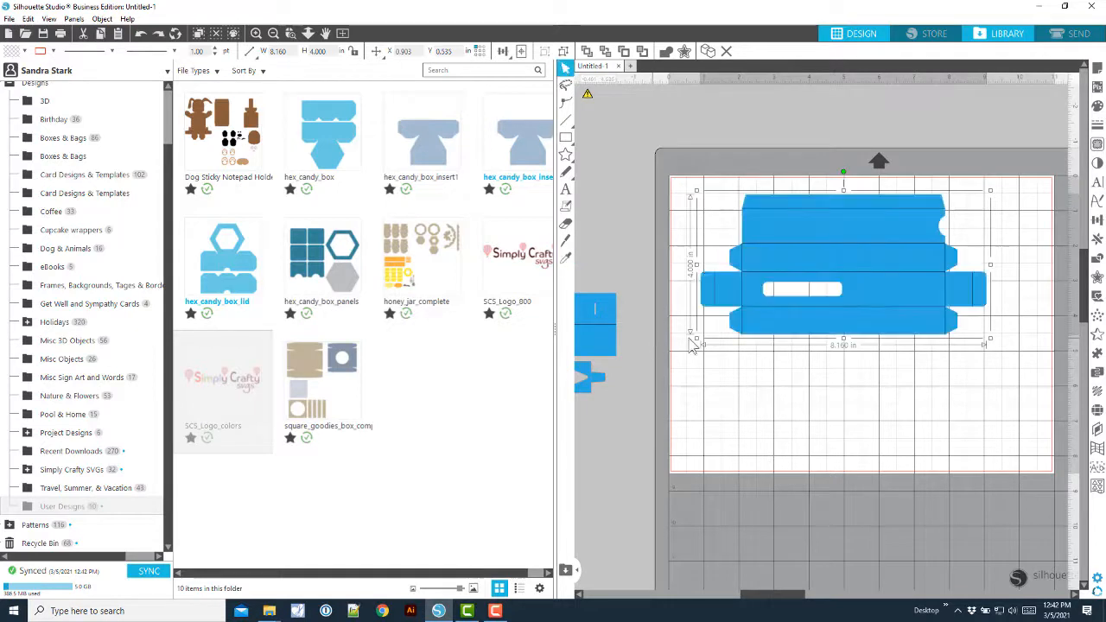
left_click(761, 403)
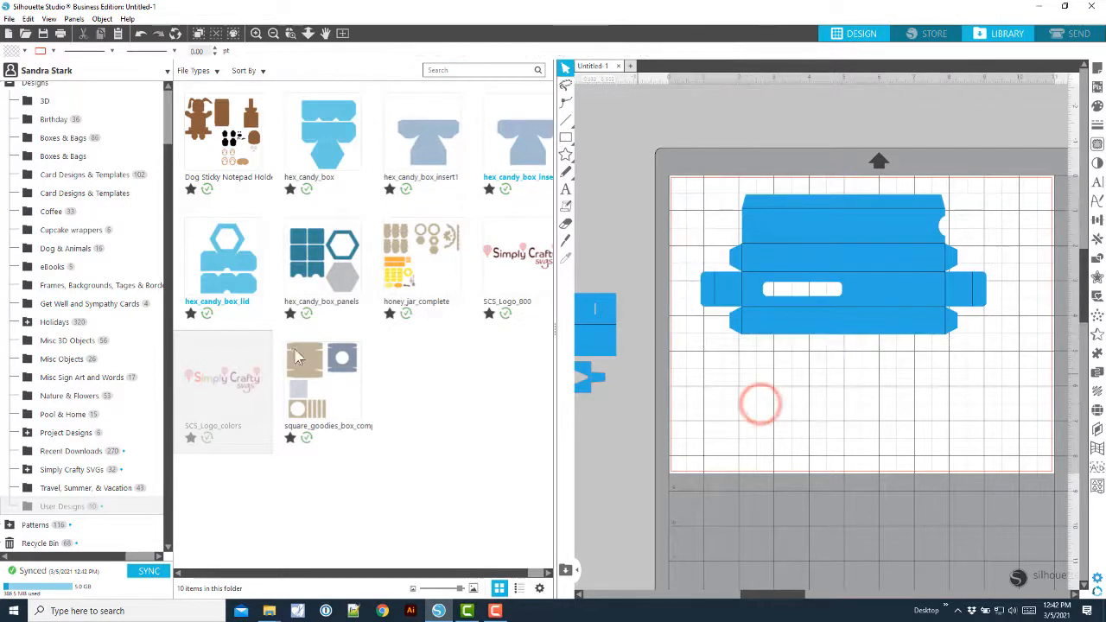
Merge SCS_Logo_colors from the library into the design and scale it to about 3.1 in wide beside the box's window cutout
right_click(223, 384)
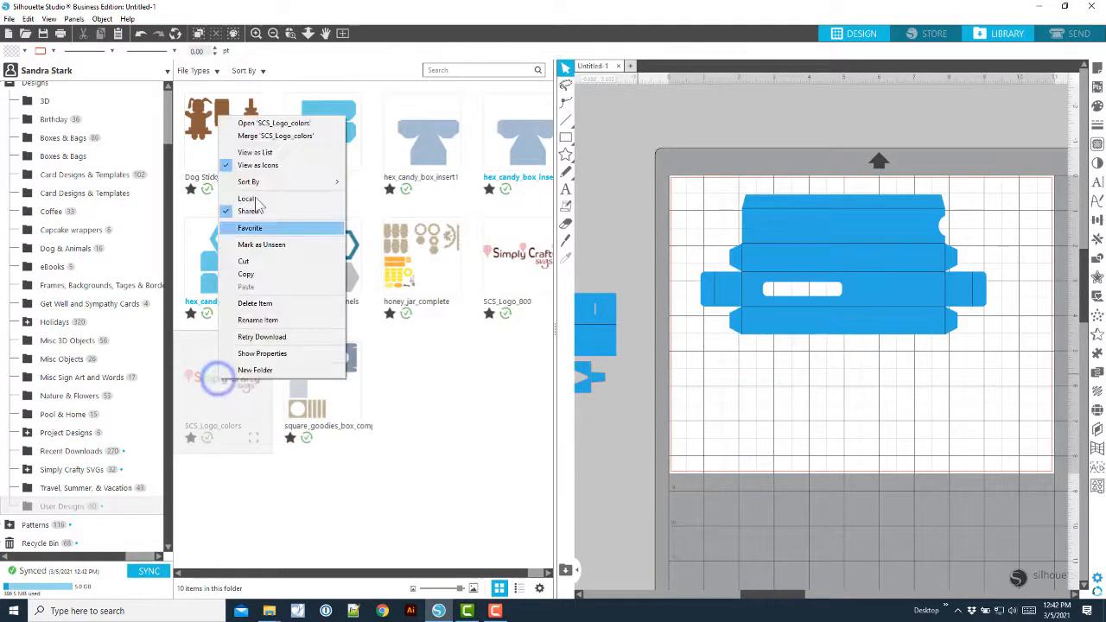
left_click(245, 137)
left_click_drag(717, 192, 885, 294)
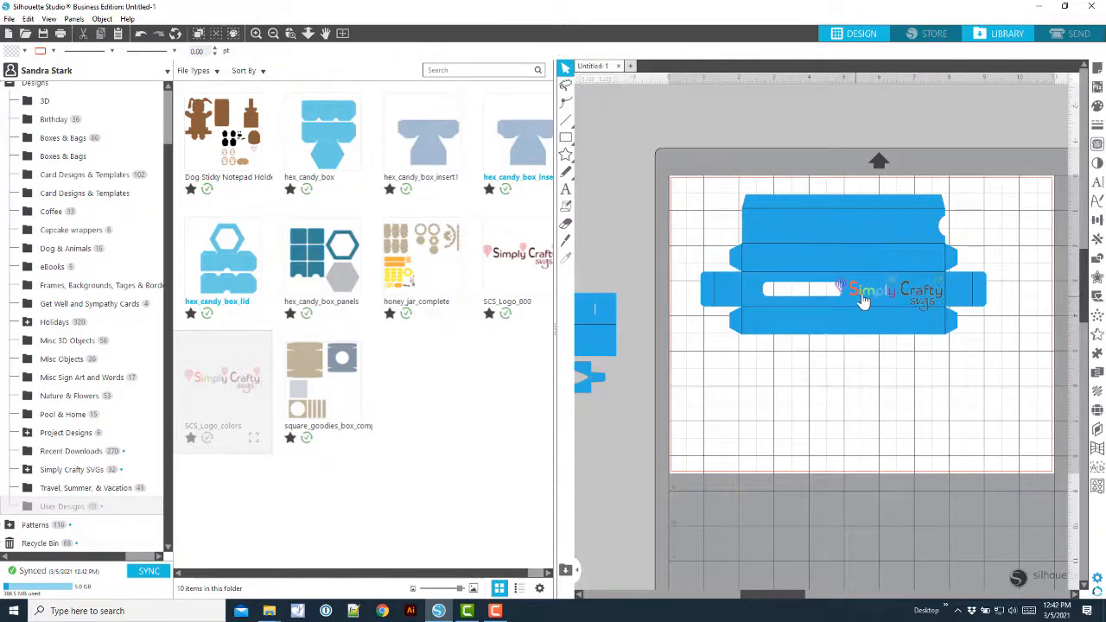
Shrink the logo to about 2.3 in wide and move it to the empty page area below the box
left_click(862, 294)
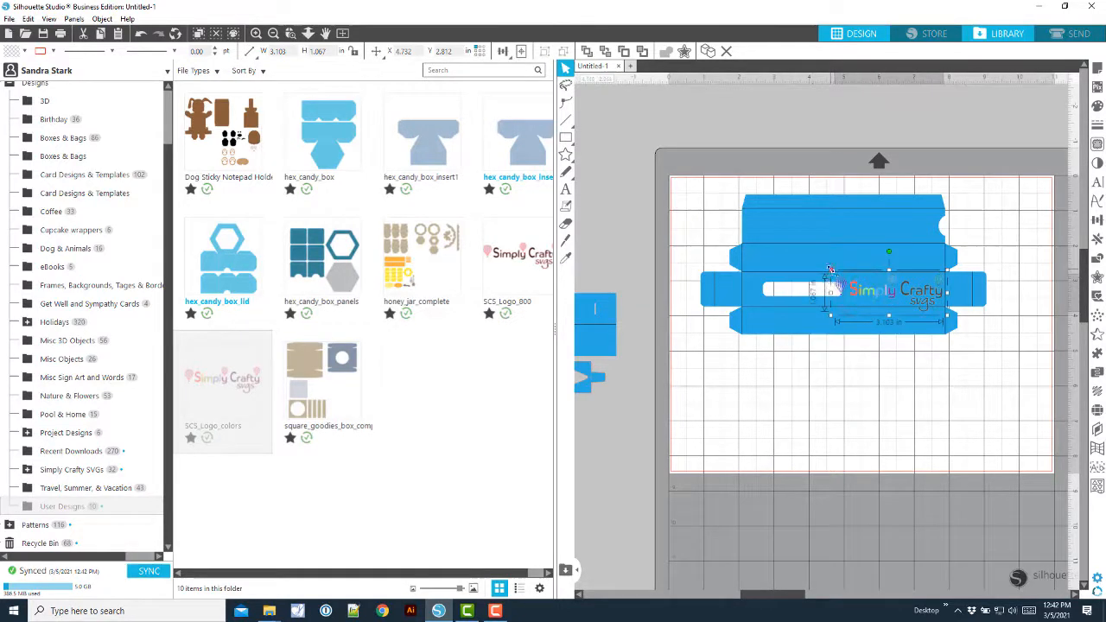
left_click_drag(832, 274, 900, 290)
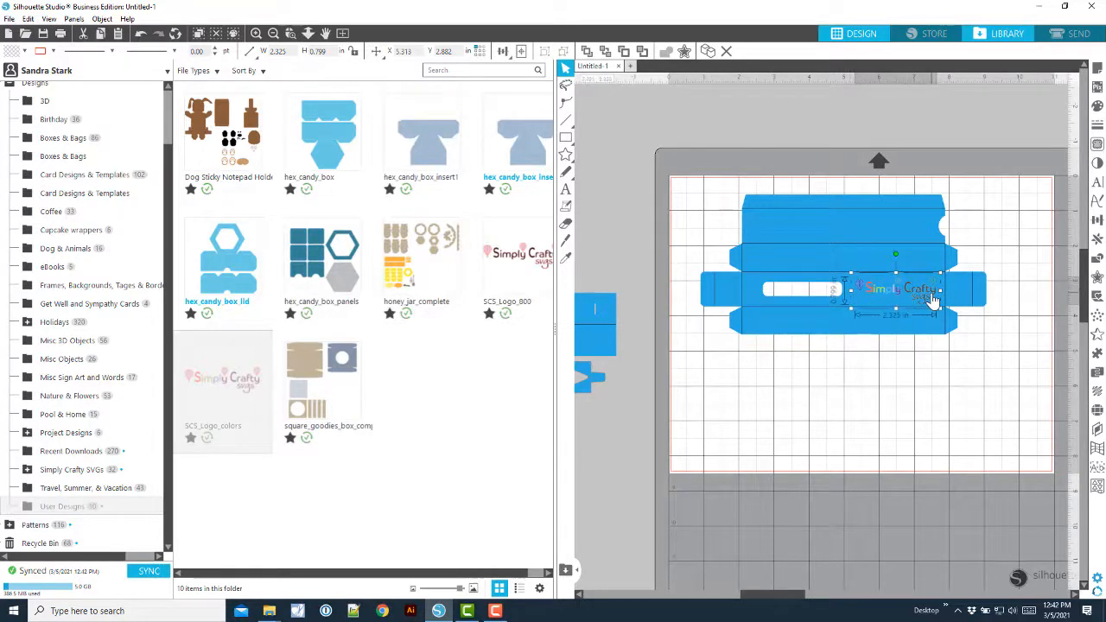
left_click_drag(901, 304, 960, 404)
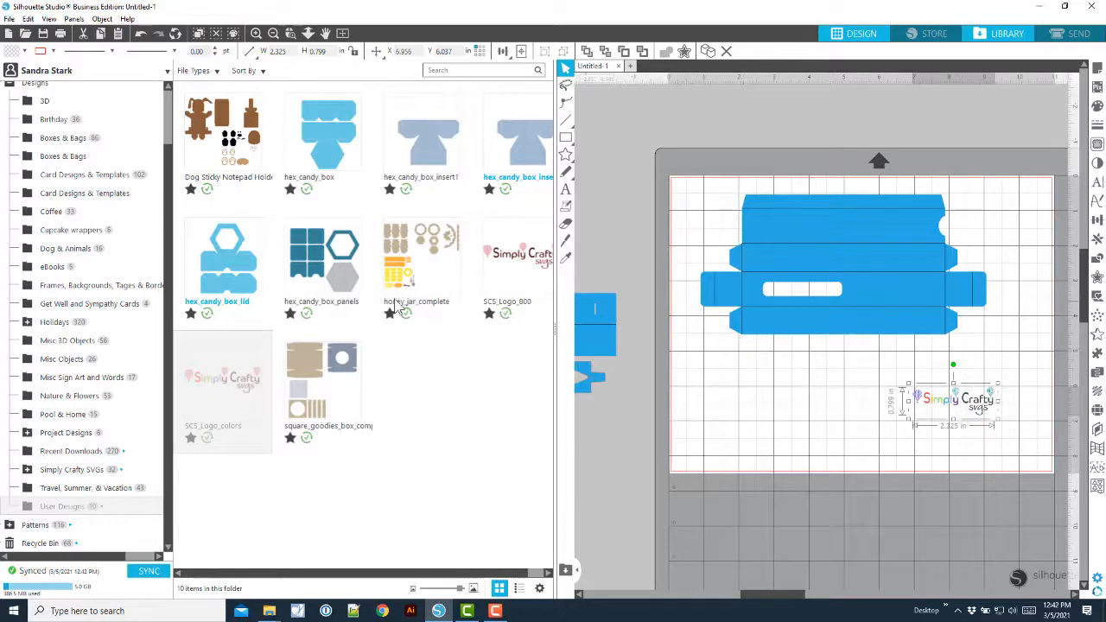
Select the box template and open the library's Patterns folder to browse its papers
left_click(813, 336)
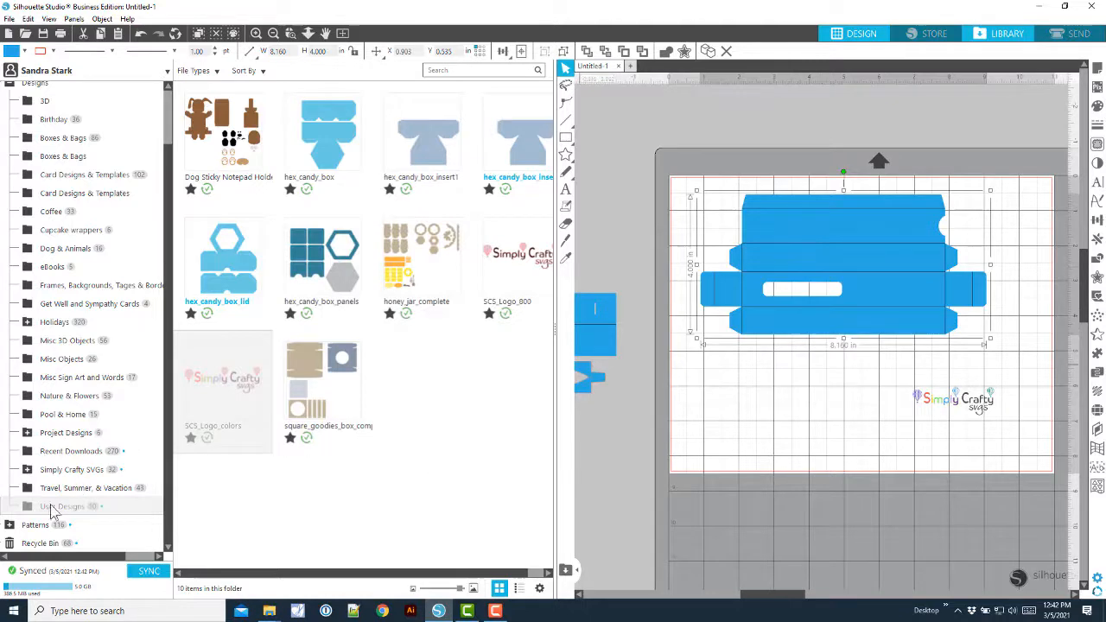
left_click(35, 526)
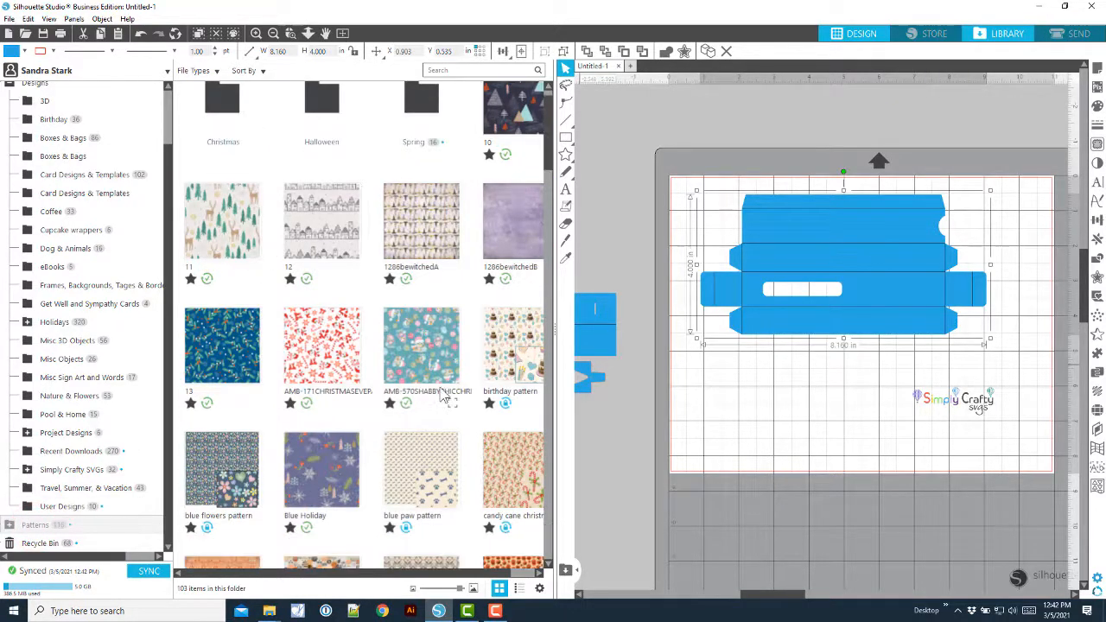
scroll(445, 389, "down", 10)
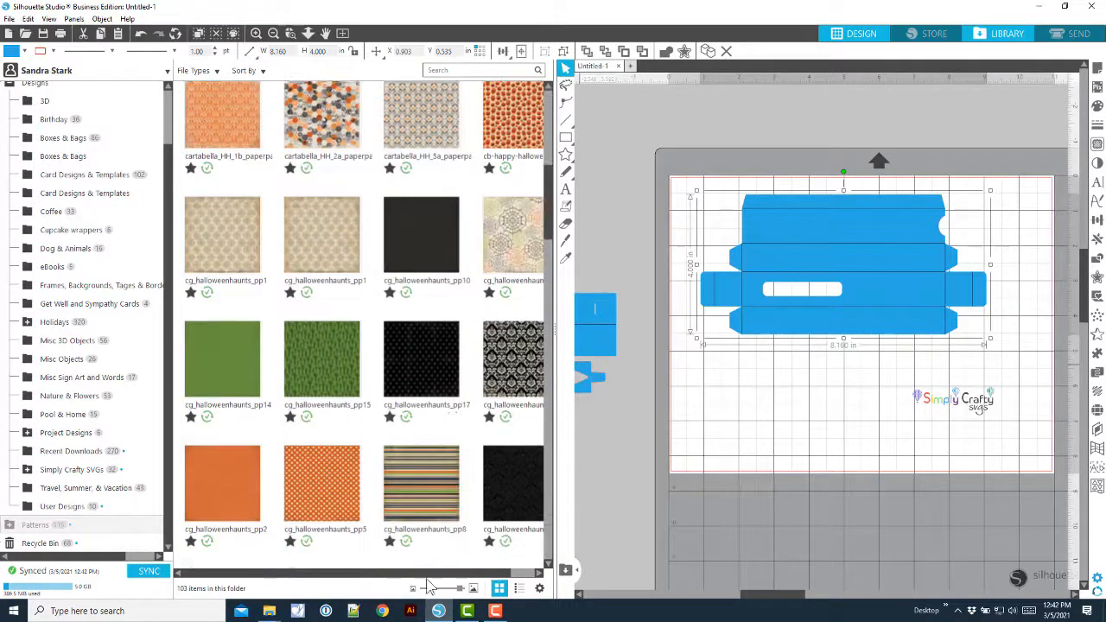
scroll(467, 495, "down", 2)
Add CC_pp_carbonation_a.jpg from the CC_snorkel_paperpack folder to the library's Patterns folder, then put the file window away
mouse_move(271, 611)
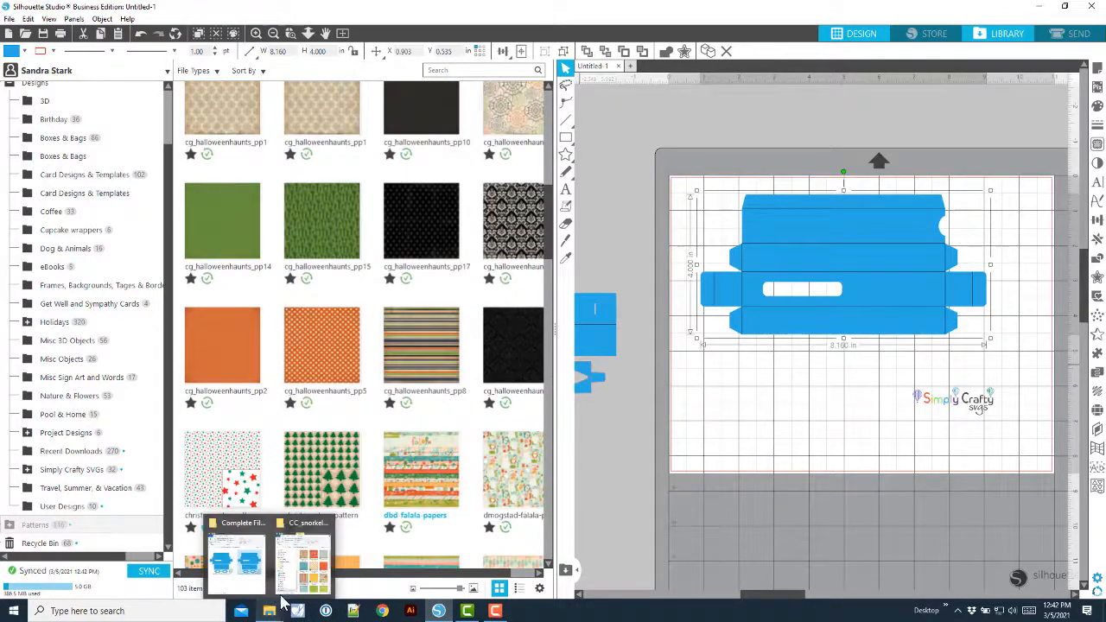
left_click(308, 560)
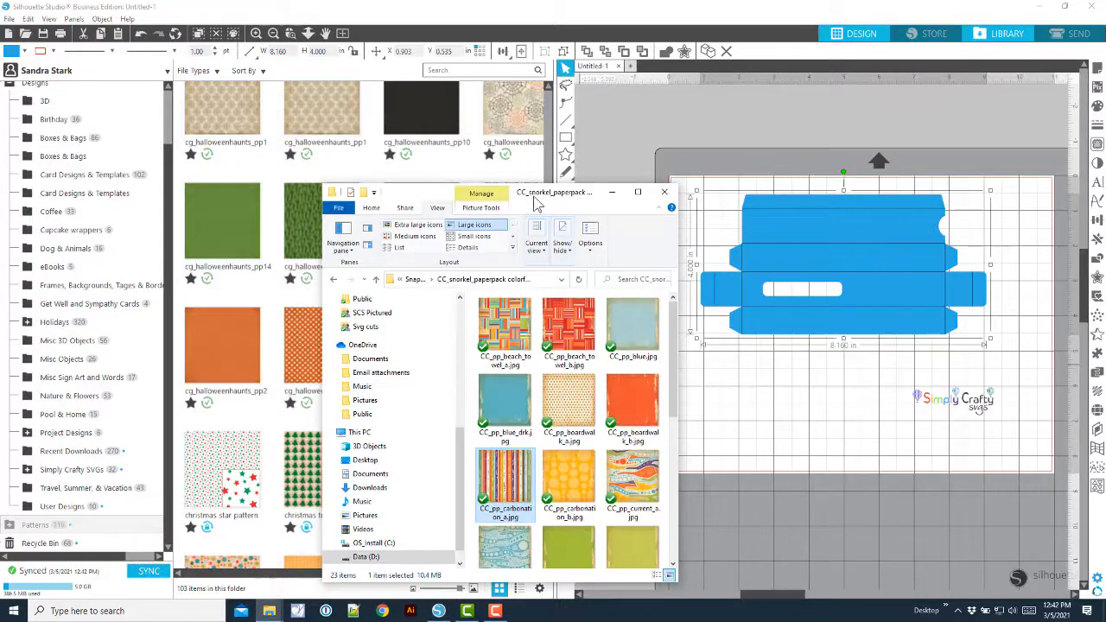
left_click_drag(538, 201, 694, 114)
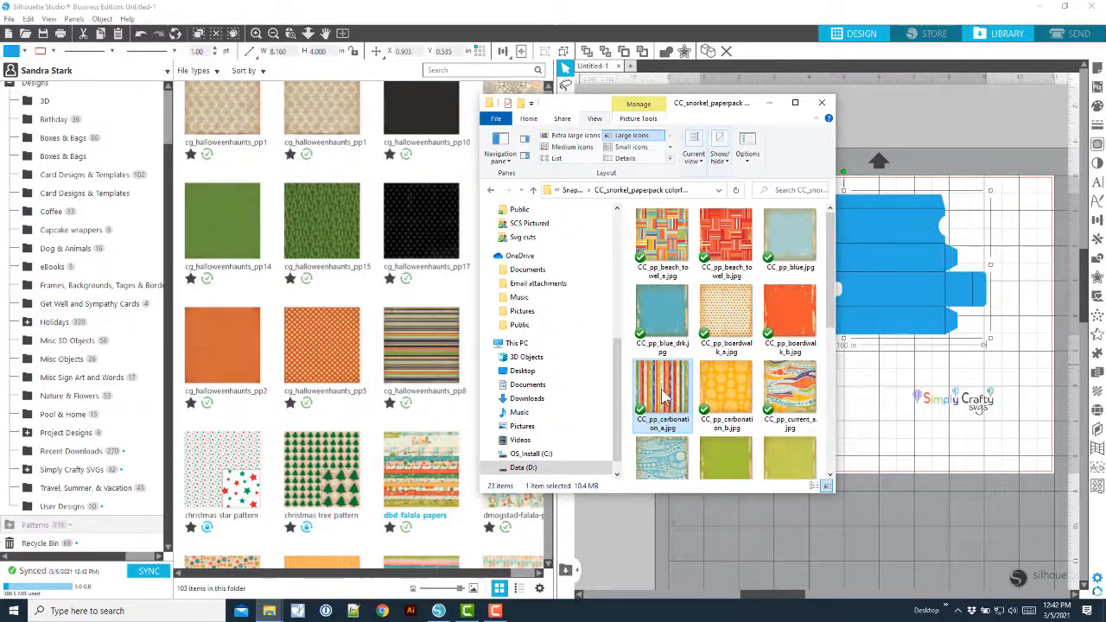
left_click_drag(664, 395, 311, 454)
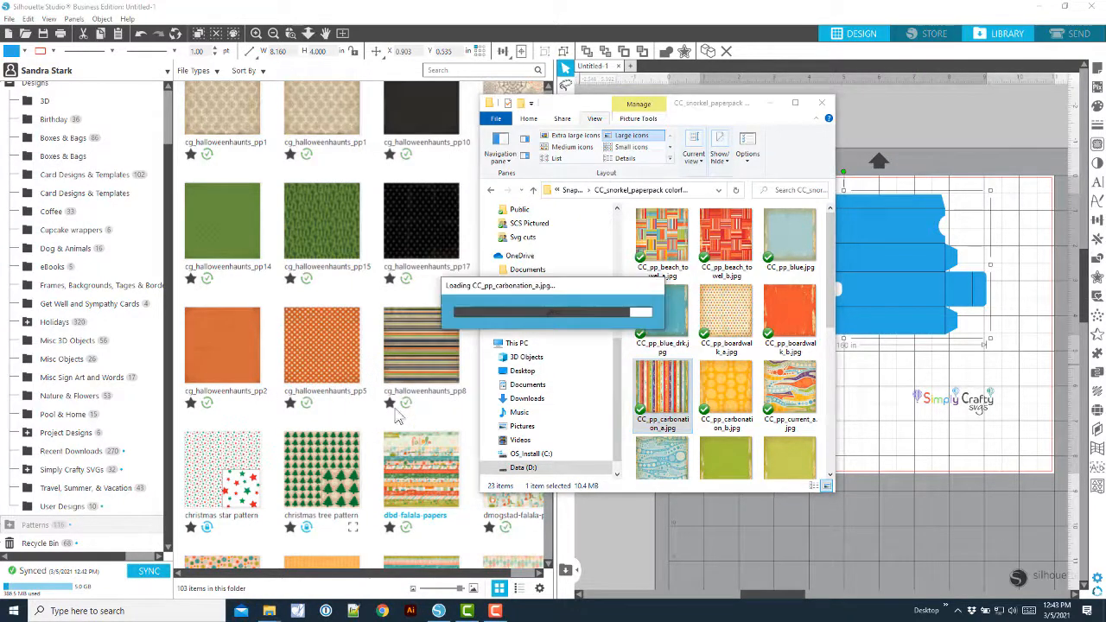
left_click(773, 104)
Look through the Patterns folder for the added paper and sort the patterns by Date Modified
scroll(371, 509, "down", 5)
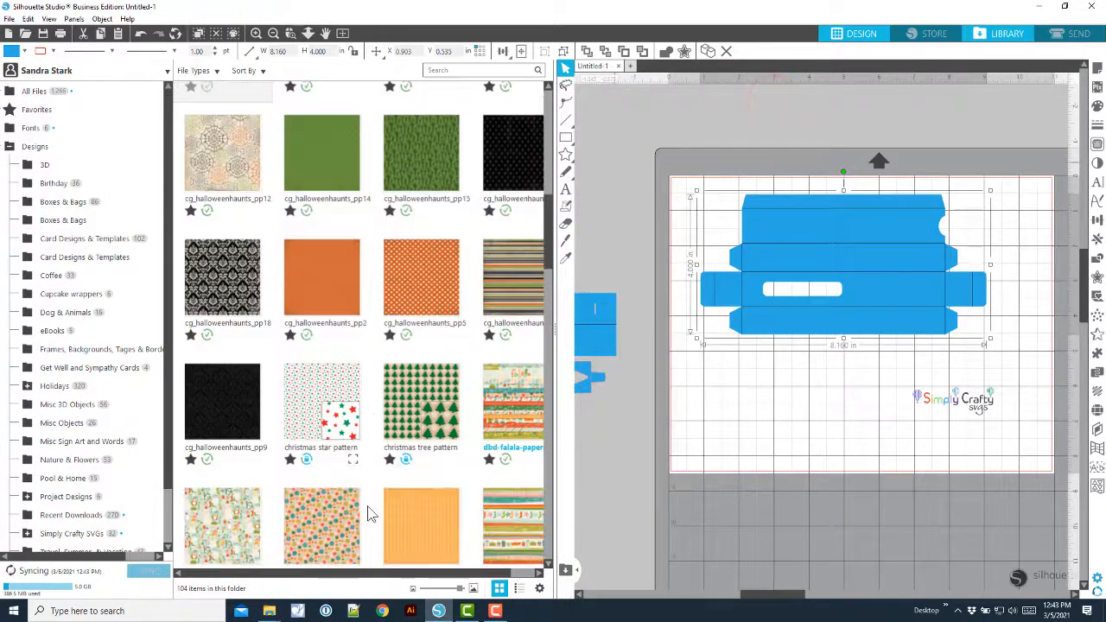
scroll(370, 513, "down", 6)
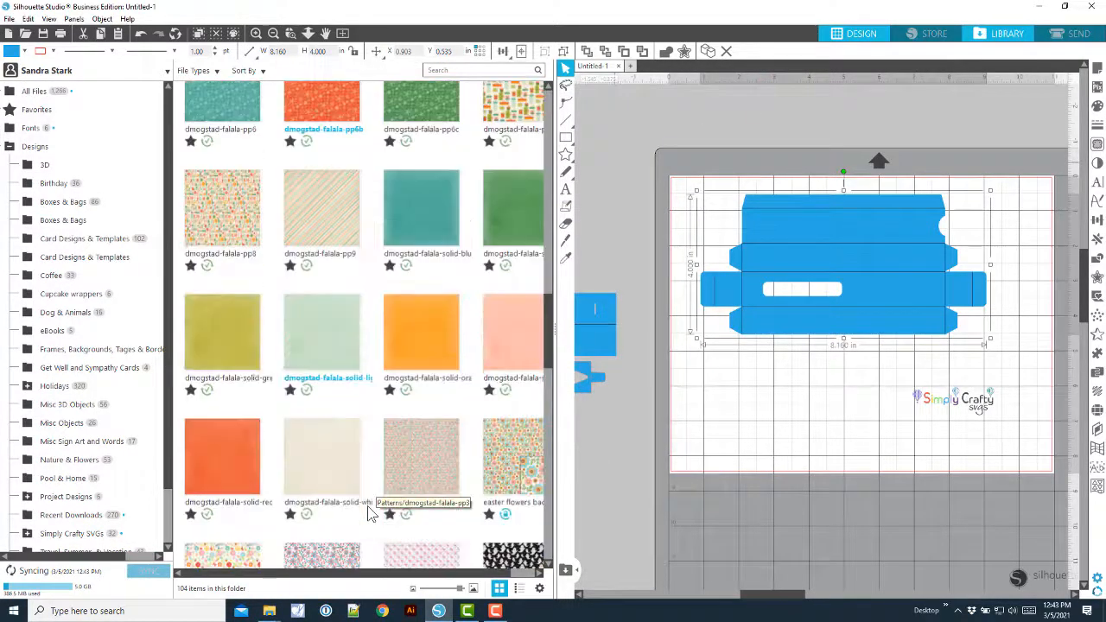
scroll(371, 513, "down", 15)
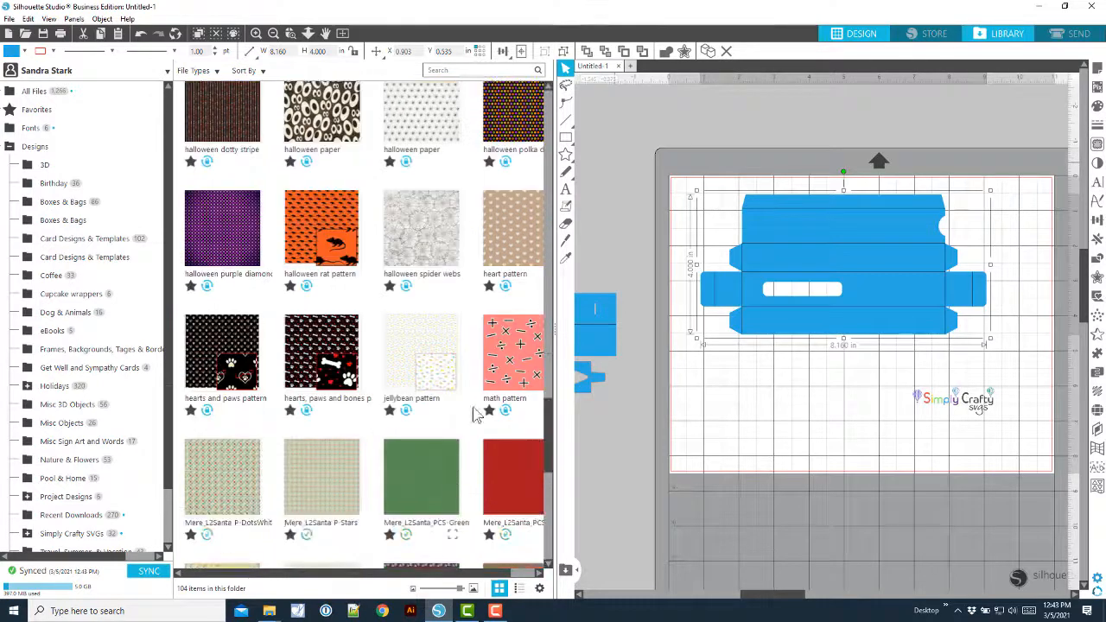
left_click(262, 72)
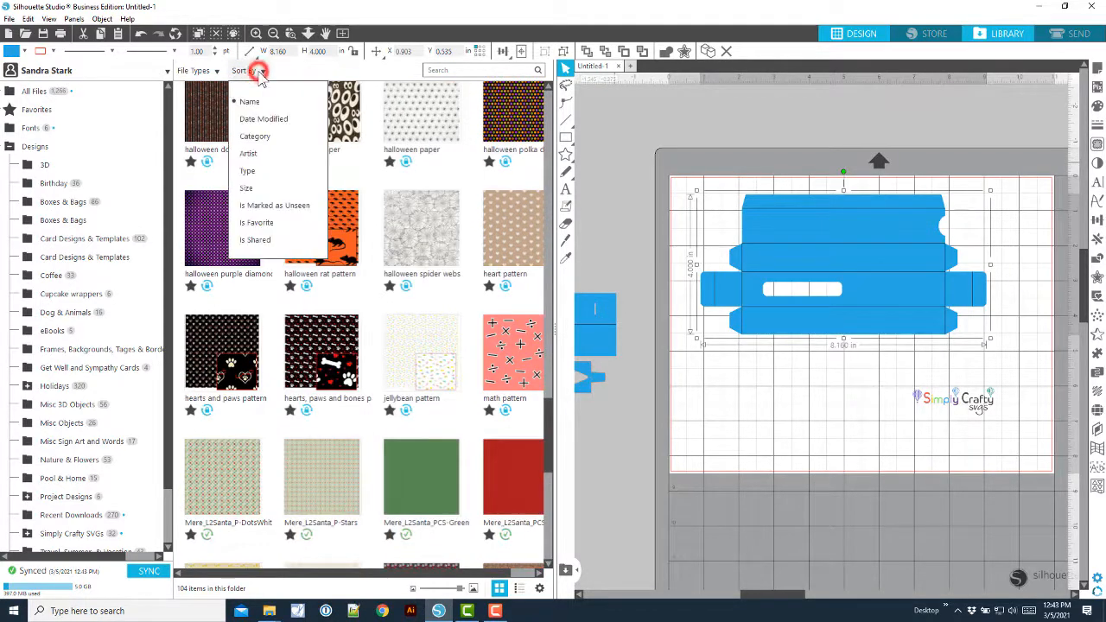
left_click(275, 121)
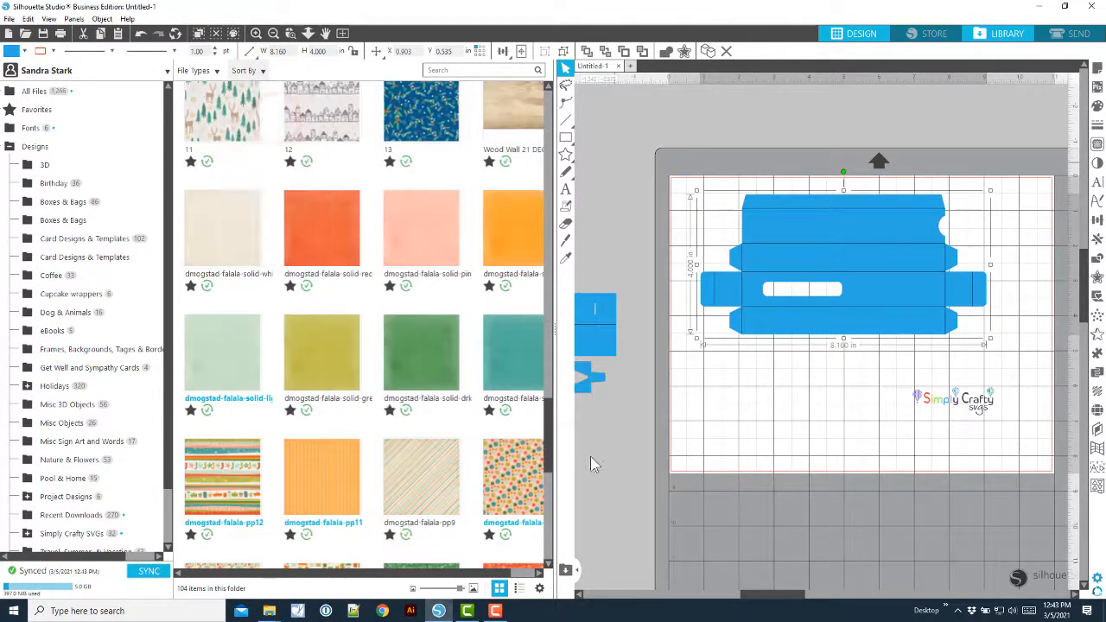
Fill the box template with the CC_pp_carbonation_a paper from the Patterns folder and rotate the fill pattern to 90 degrees
scroll(551, 471, "down", 5)
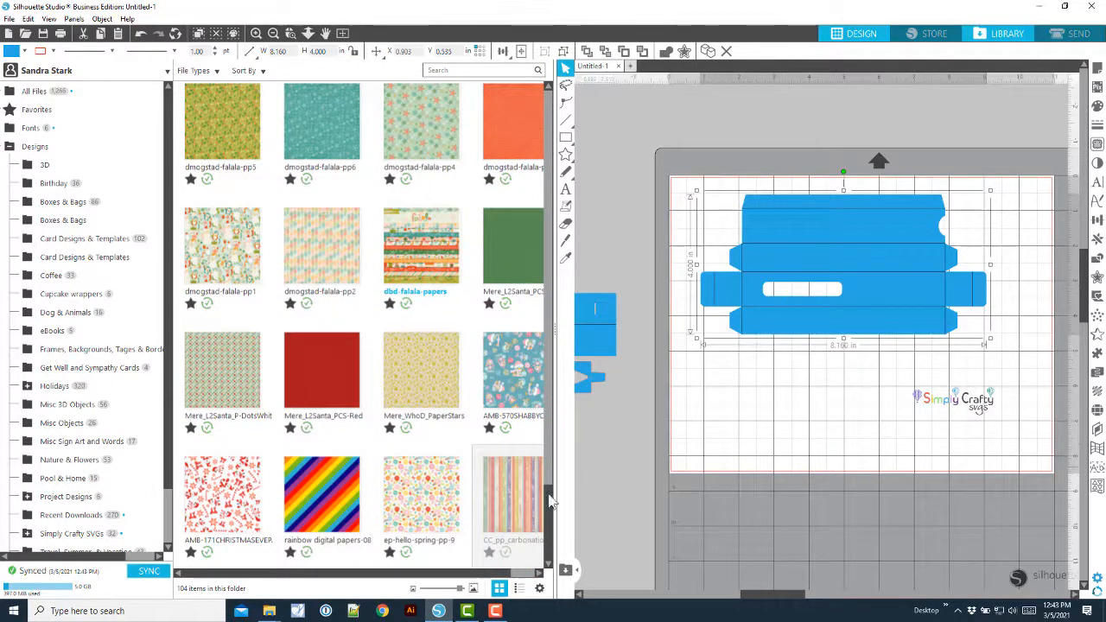
left_click_drag(512, 497, 843, 349)
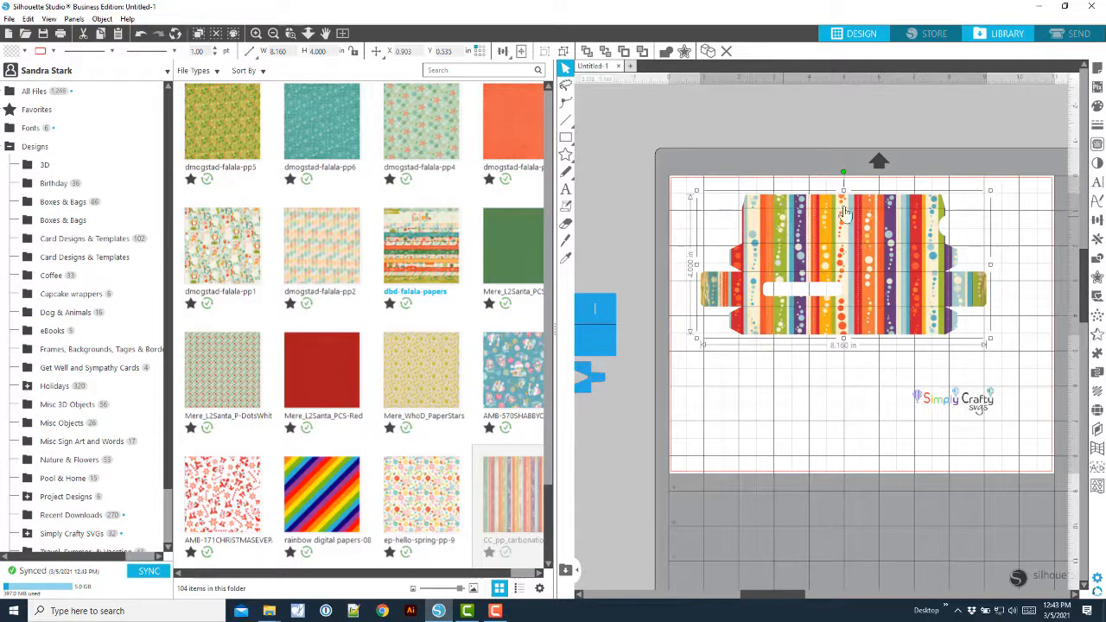
left_click(1097, 108)
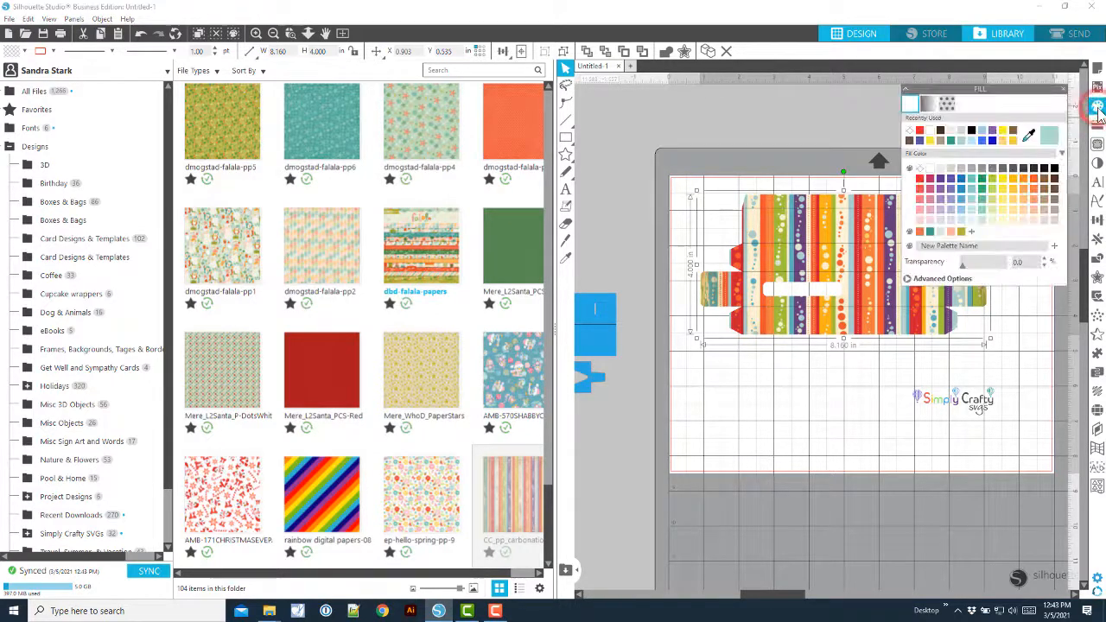
left_click(947, 101)
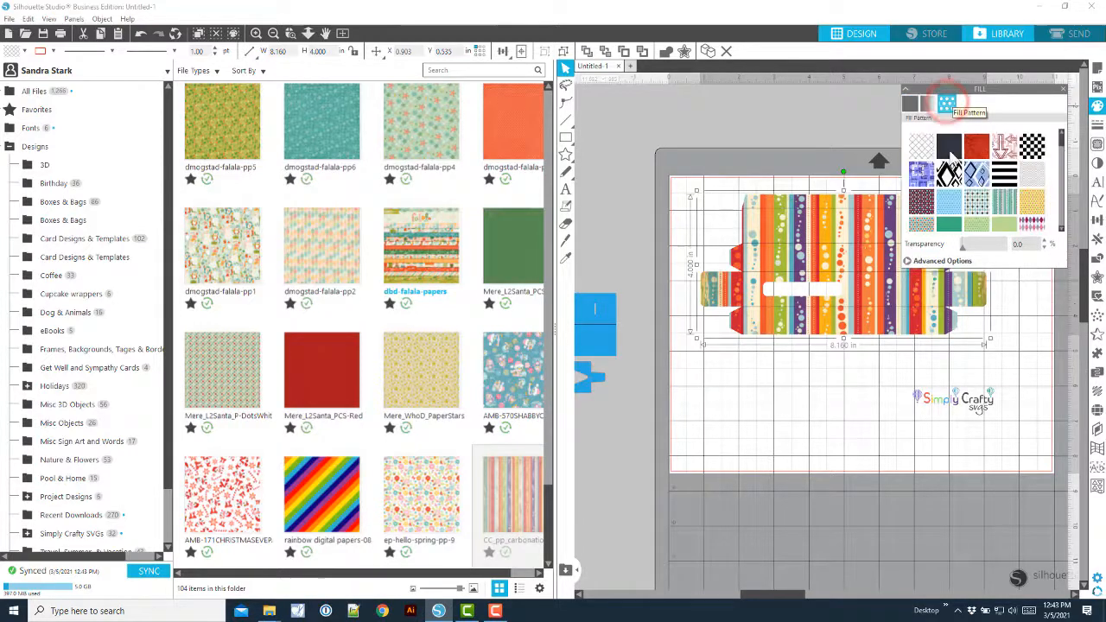
left_click(907, 261)
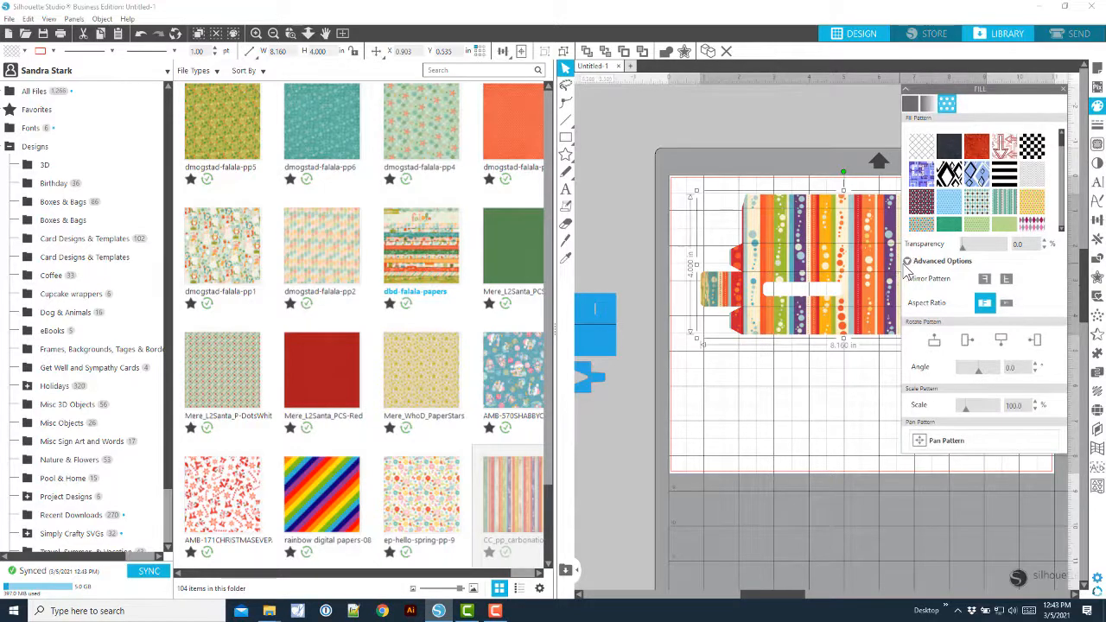
left_click(933, 441)
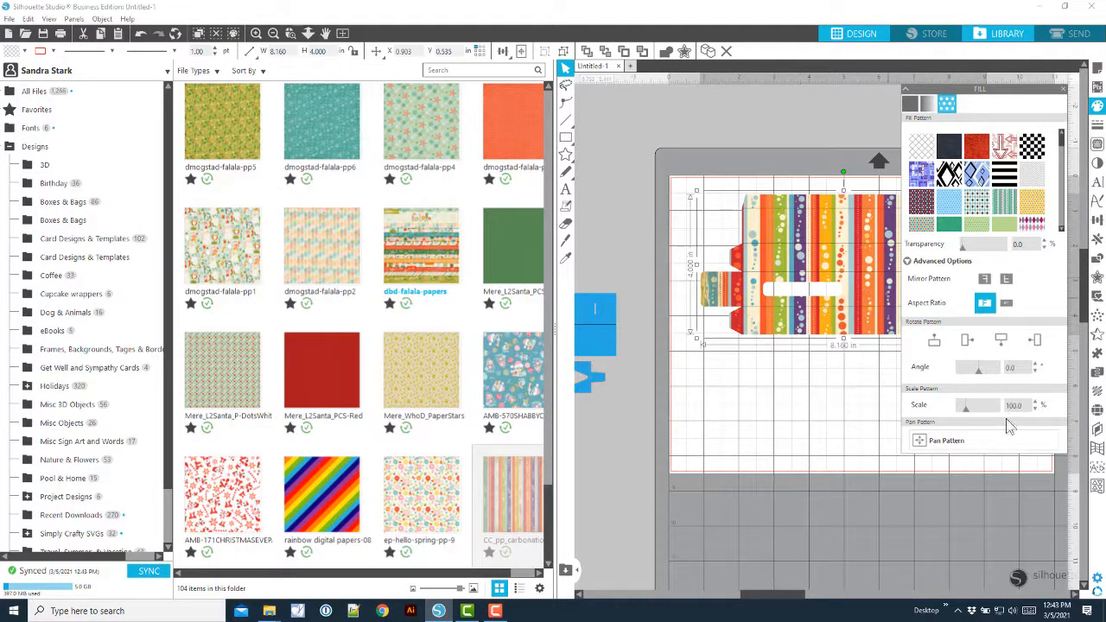
left_click(972, 342)
left_click(834, 398)
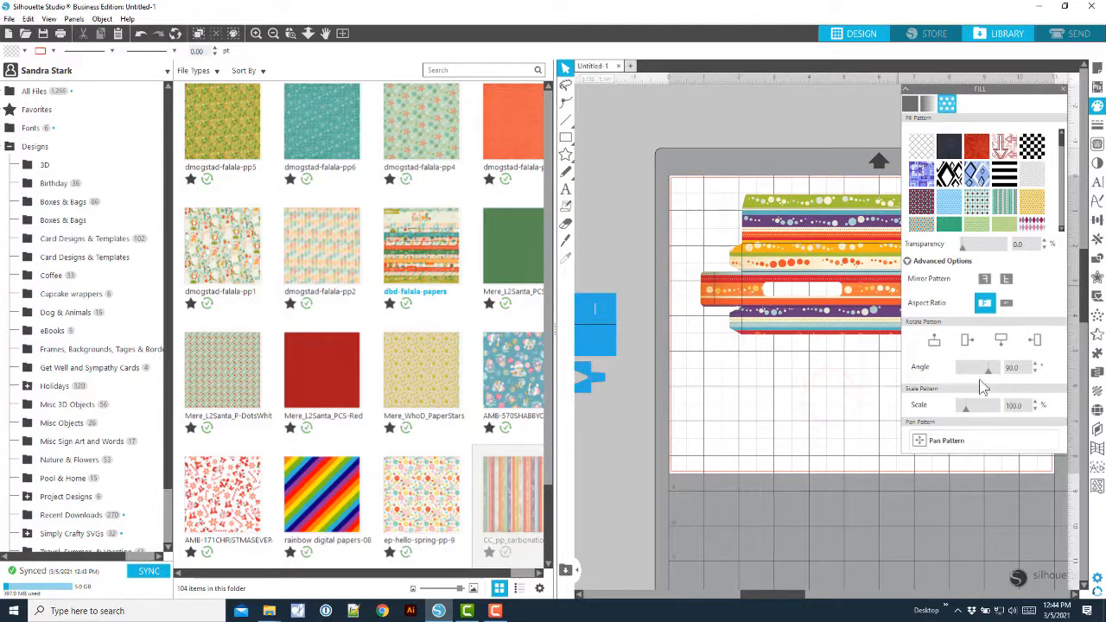
Try to rescale the box's fill pattern, first to 62% and then to a larger scale
mouse_move(966, 413)
left_mouse_down()
mouse_move(981, 414)
mouse_move(965, 416)
left_mouse_up()
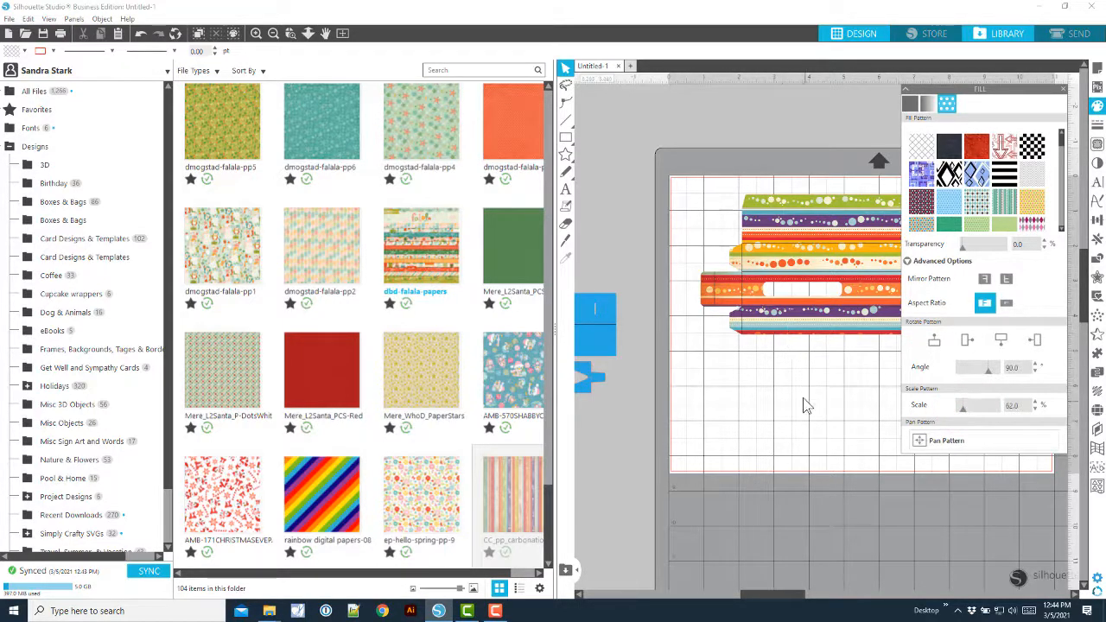
left_click(870, 403)
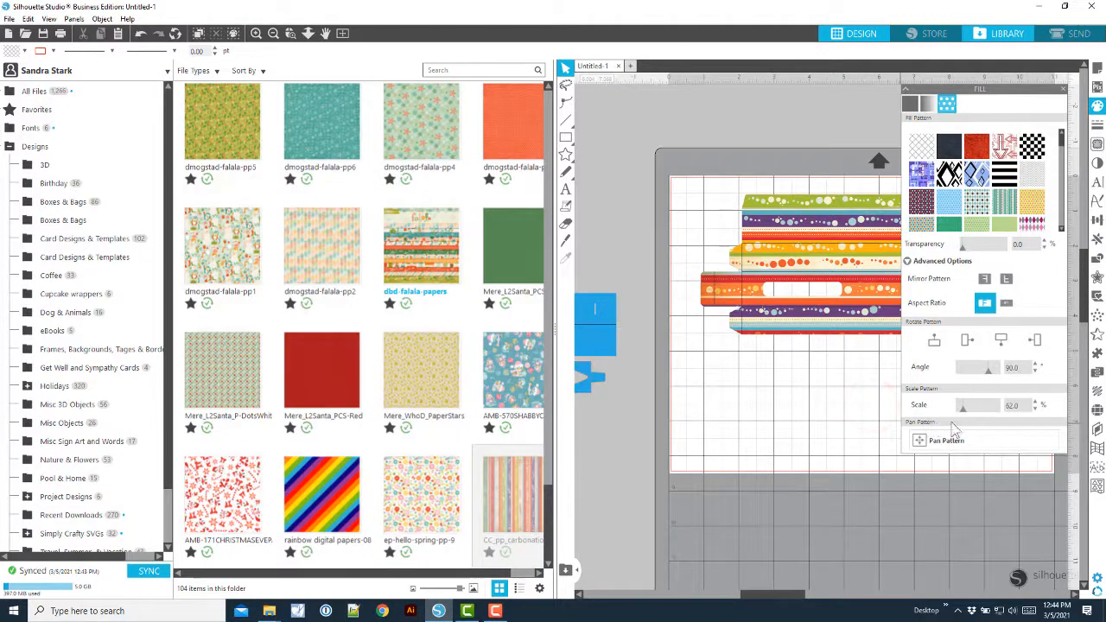
mouse_move(963, 413)
left_mouse_down()
mouse_move(990, 415)
mouse_move(978, 414)
left_mouse_up()
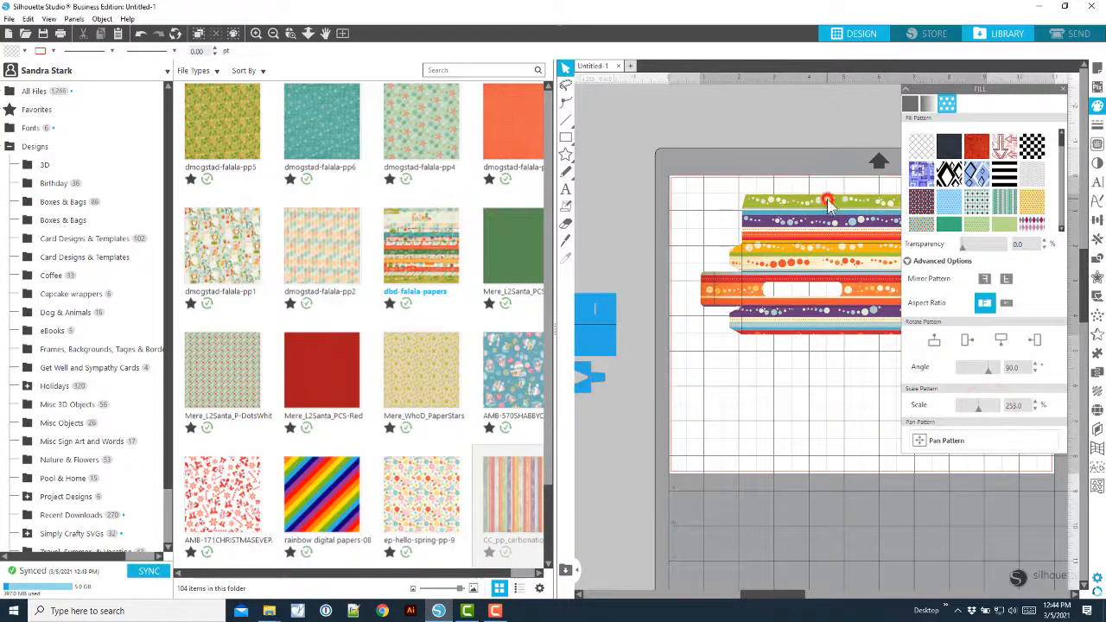
Scale the fill pattern on the box template to 55% and put the fill settings away
left_click(827, 192)
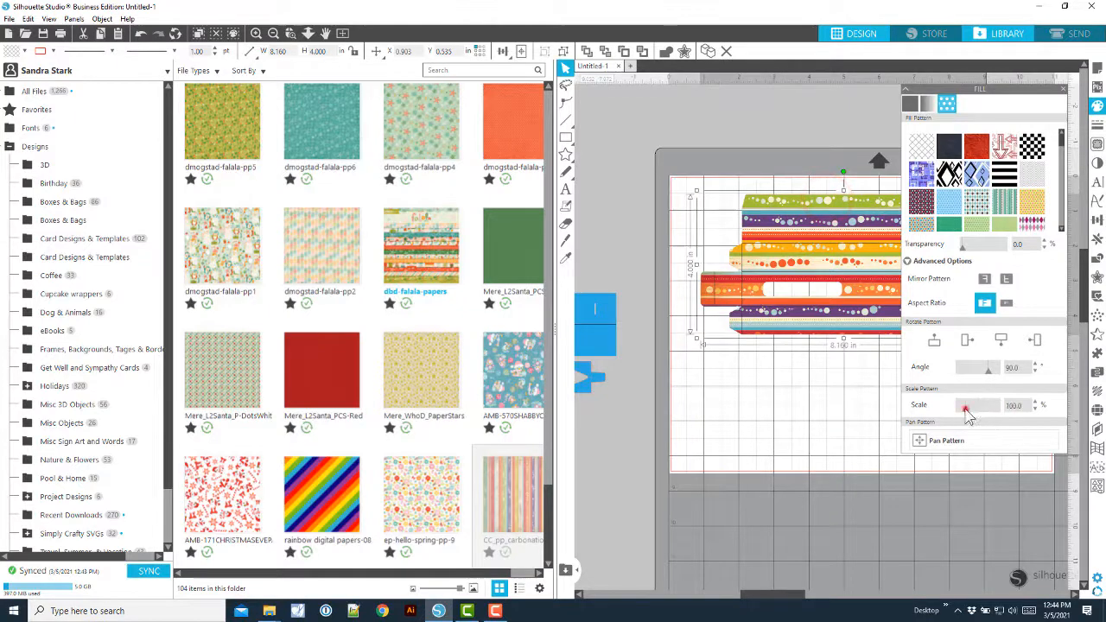
left_click_drag(967, 412, 961, 410)
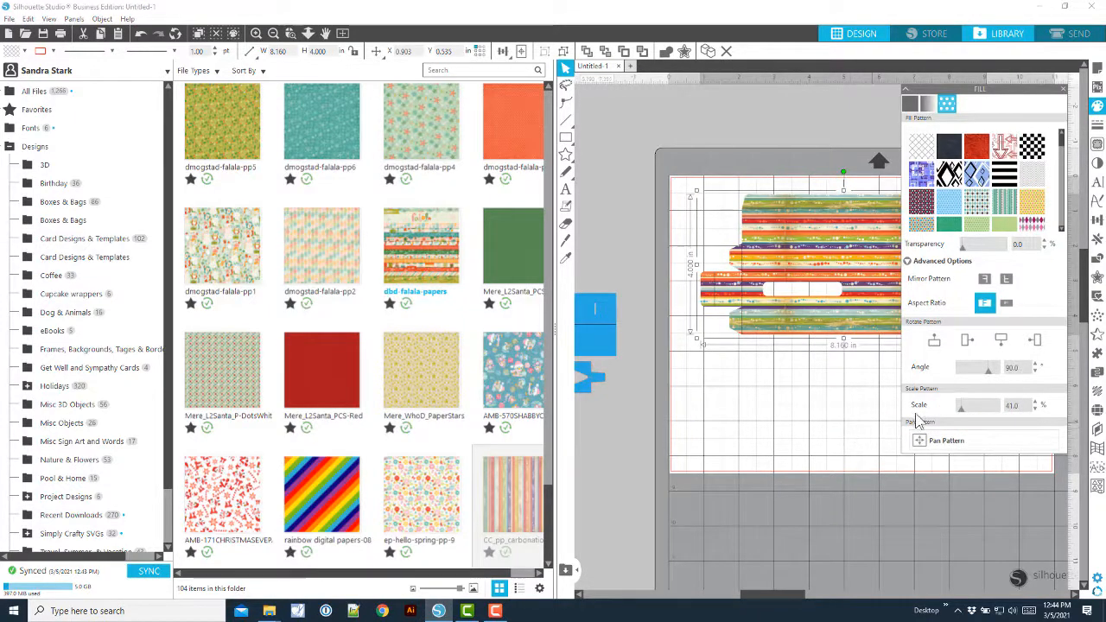
left_click_drag(961, 407, 964, 407)
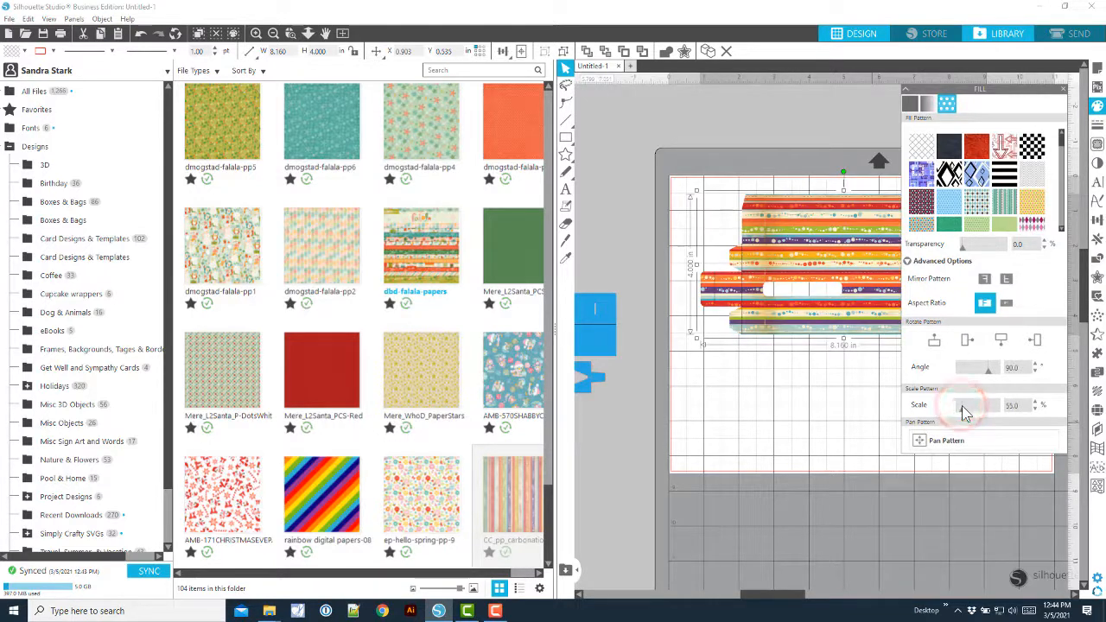
left_click(814, 394)
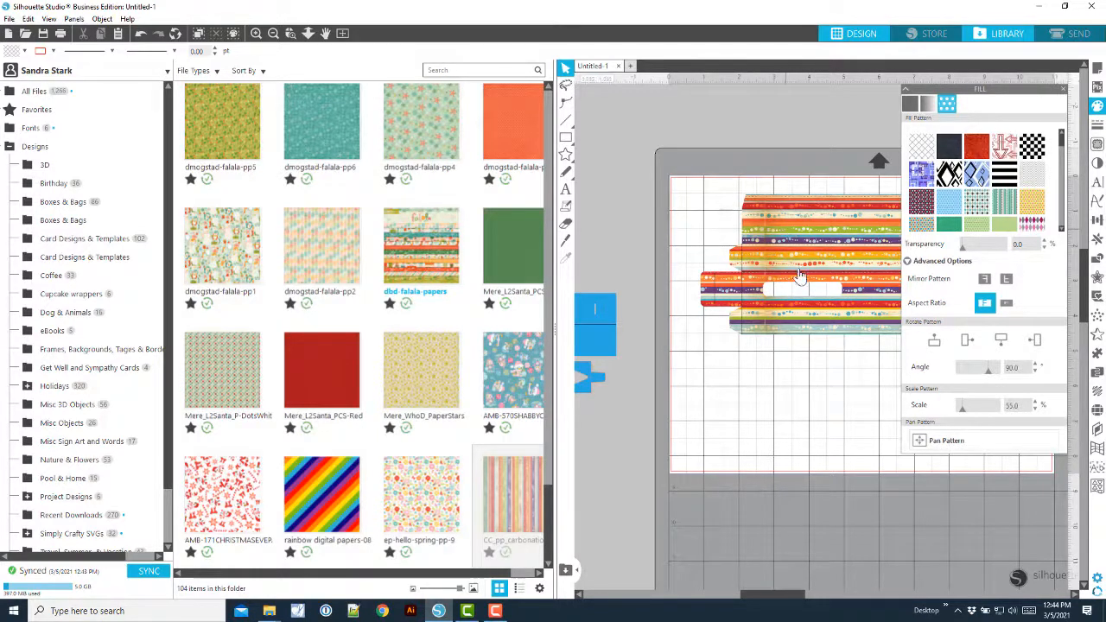
left_click(795, 390)
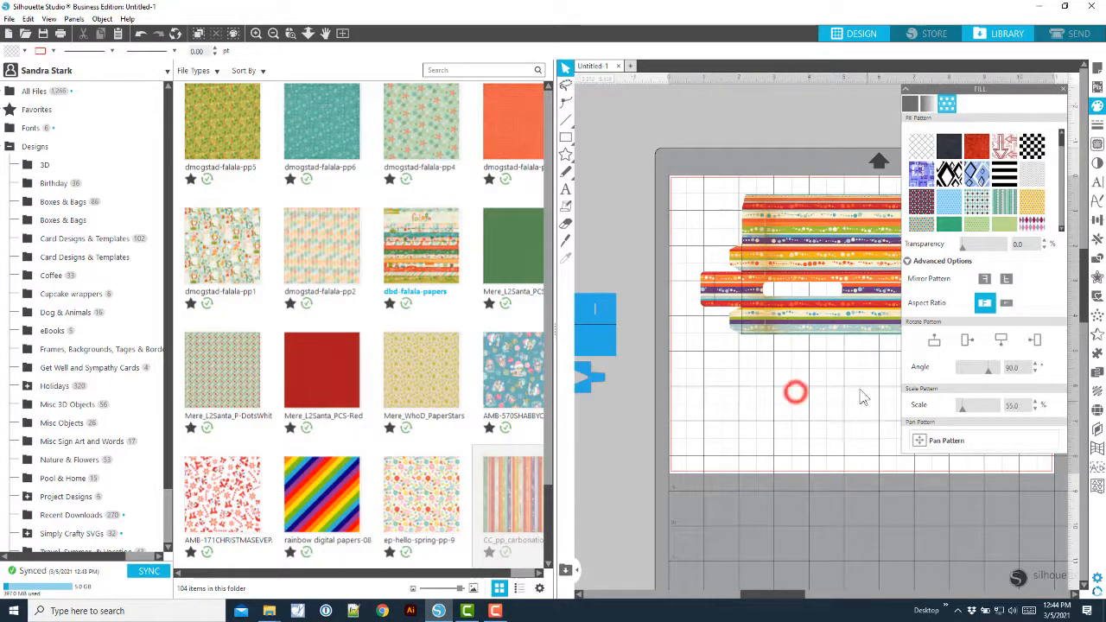
left_click(1064, 91)
Center the logo roughly below the box template and hide the library to get the full design area
left_click(940, 400)
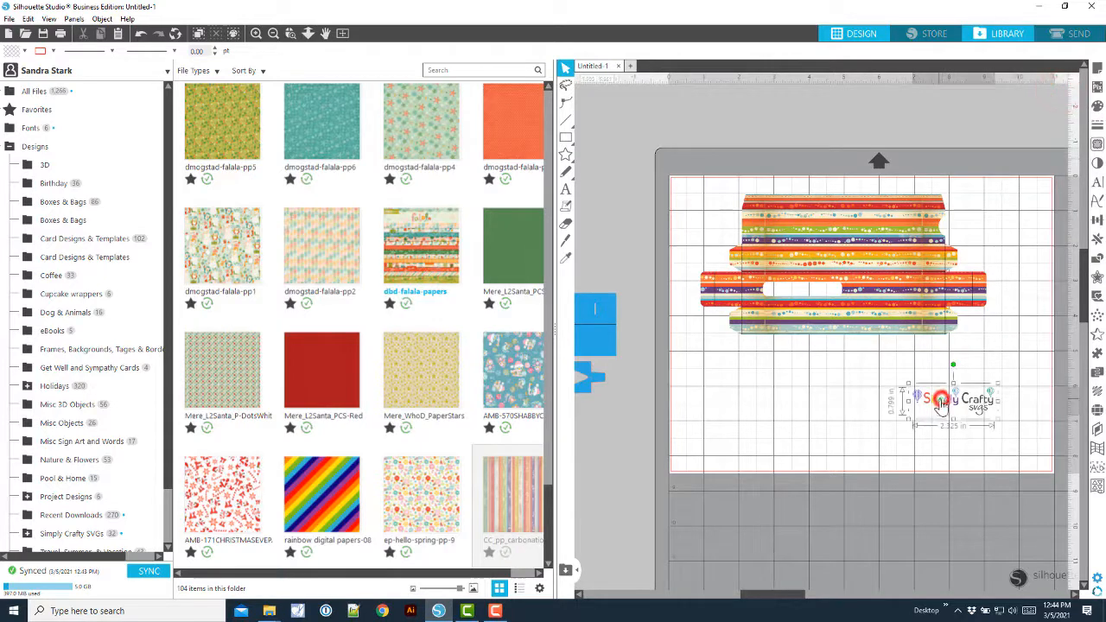
left_click_drag(940, 399, 845, 397)
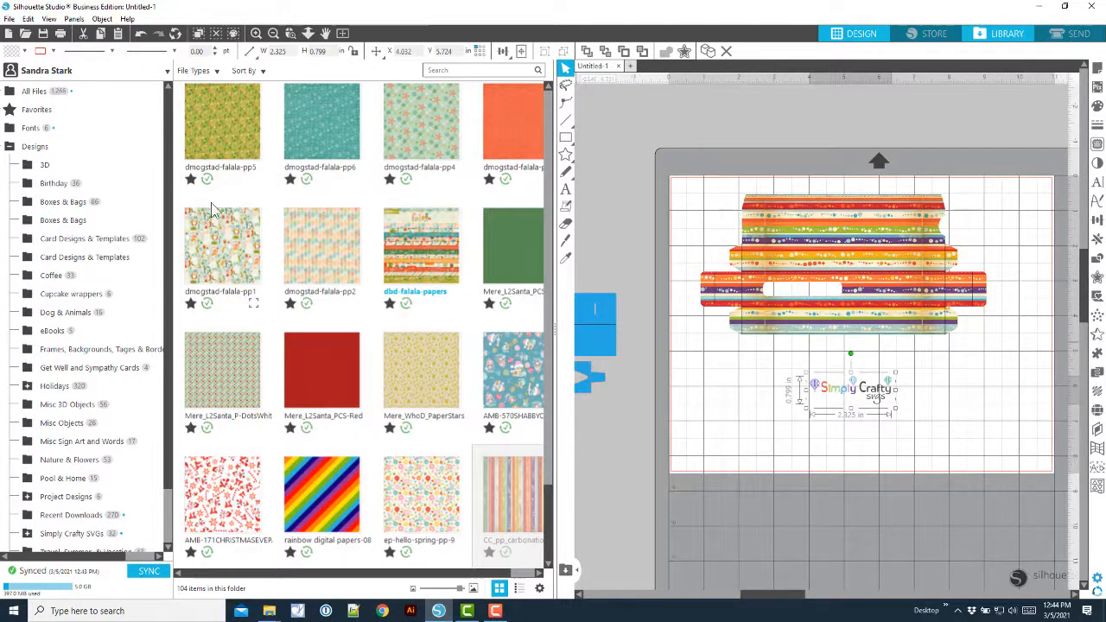
left_click(567, 572)
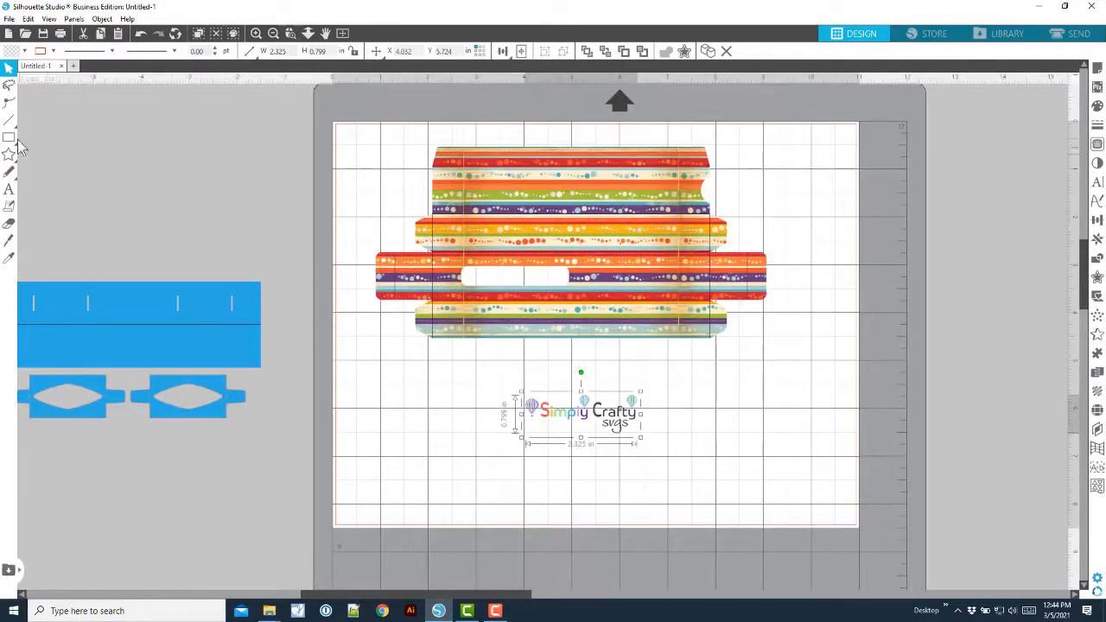
Draw a rectangle about 3.1 by 1.2 in around the logo and fill it with white
mouse_move(16, 141)
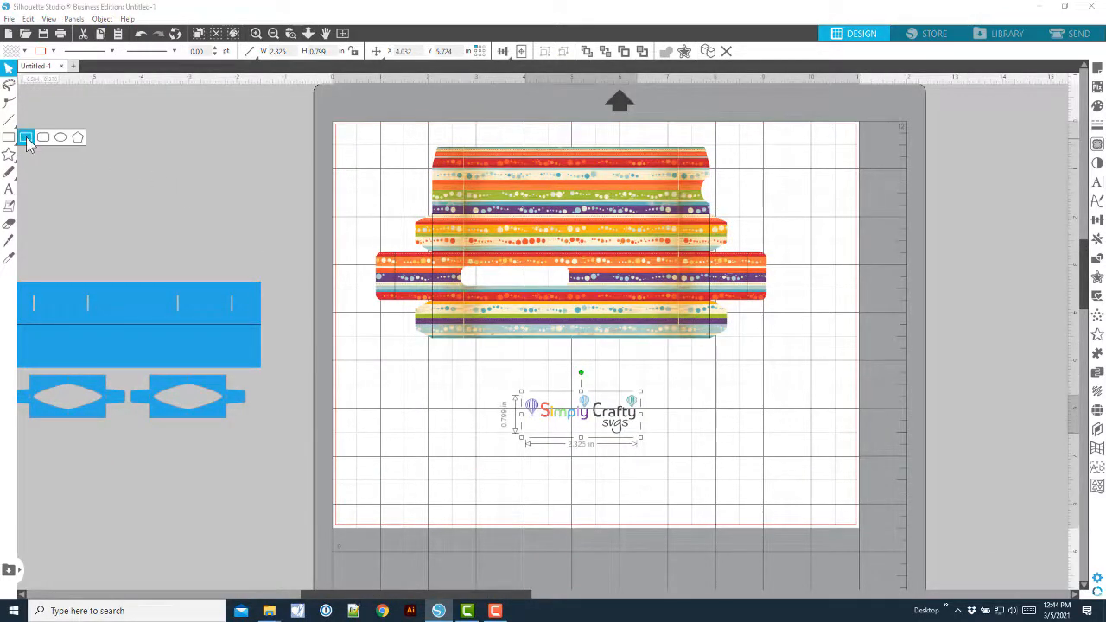
left_click(26, 141)
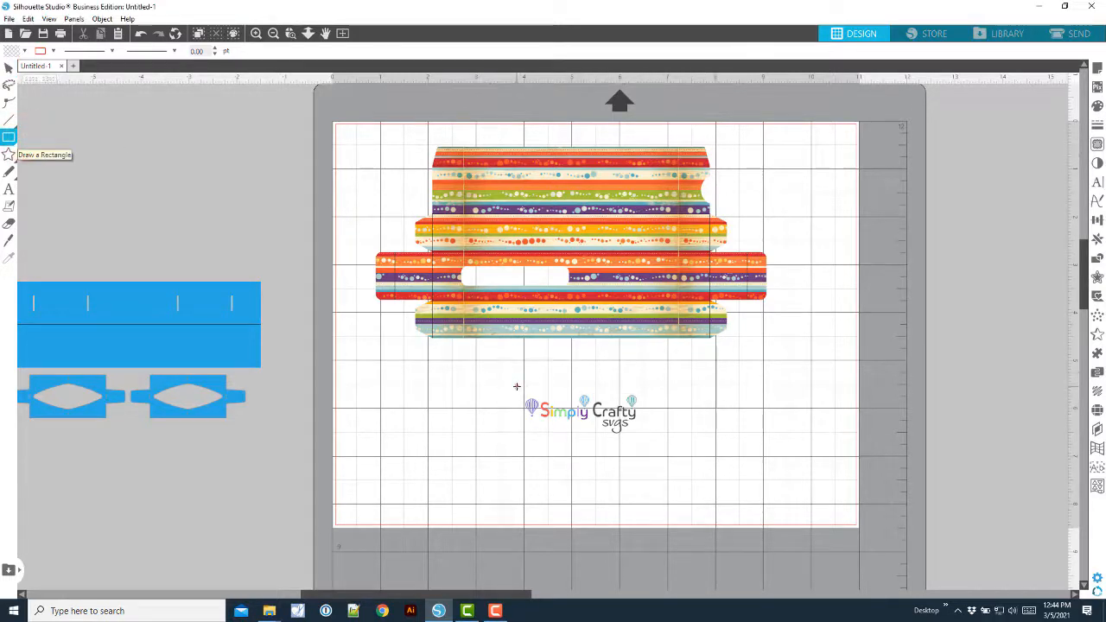
left_click_drag(518, 388, 668, 448)
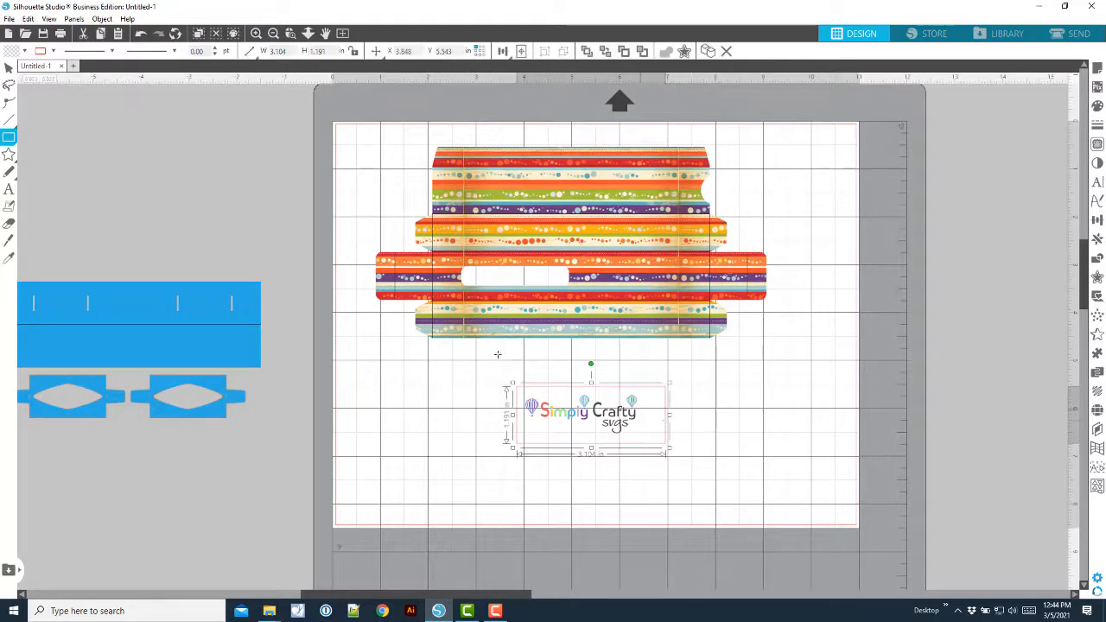
left_click(23, 52)
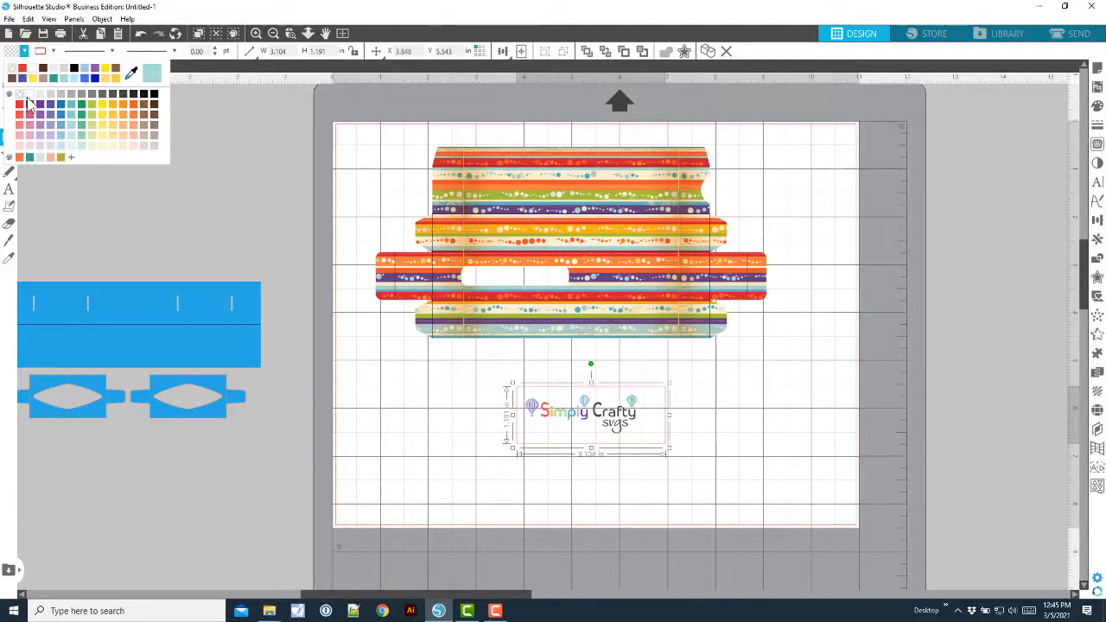
left_click(29, 95)
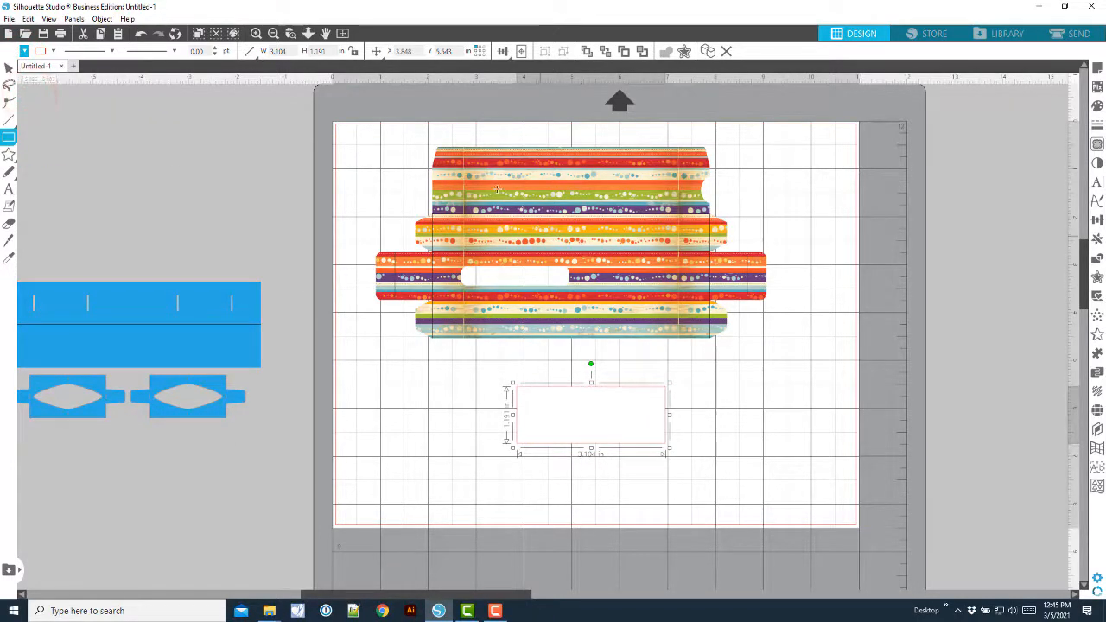
Send the white rectangle to the back, behind the logo
left_click(101, 19)
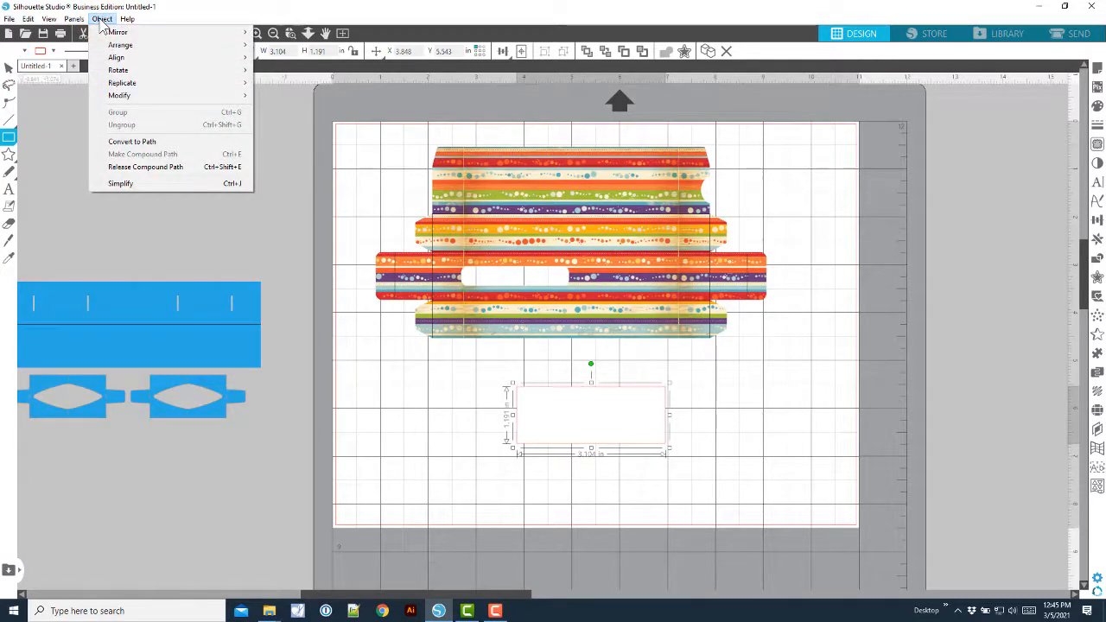
mouse_move(138, 45)
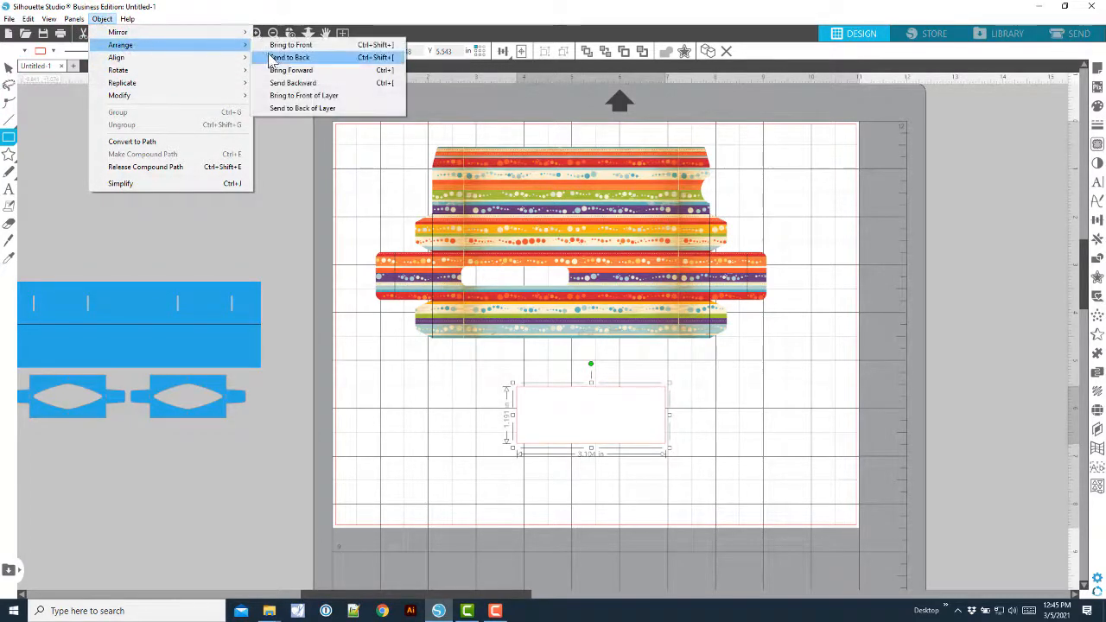
left_click(295, 83)
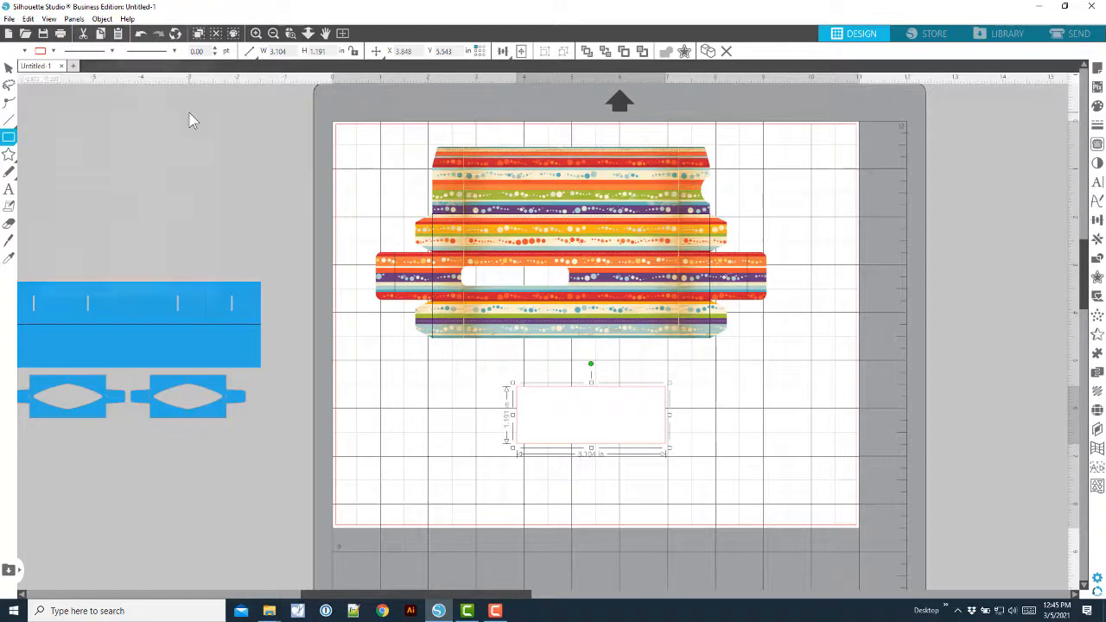
left_click(102, 18)
mouse_move(180, 43)
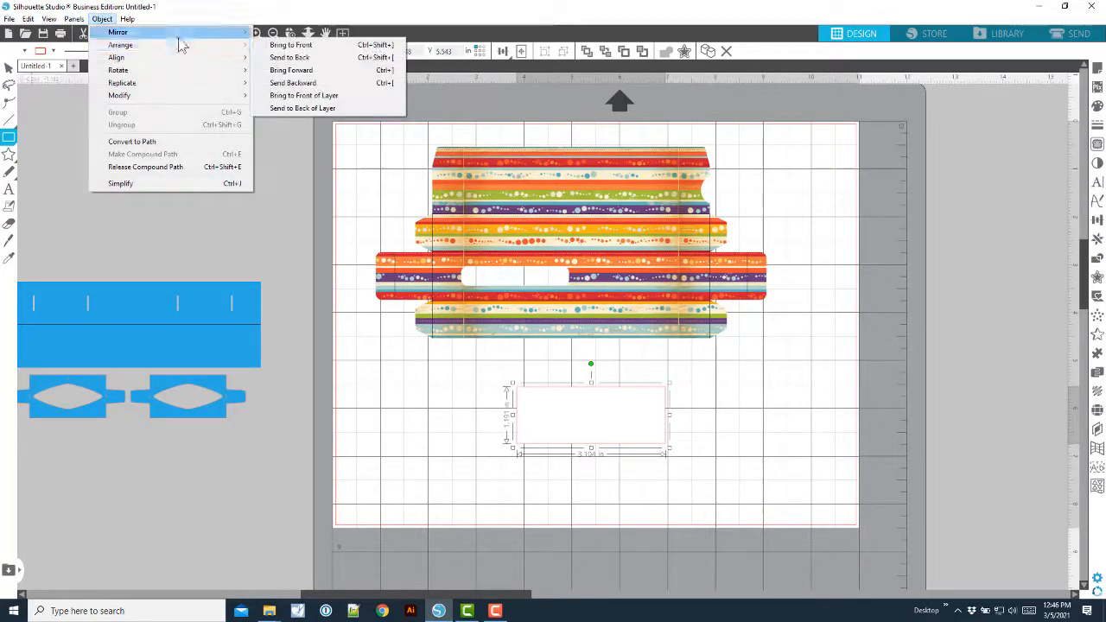
left_click(289, 54)
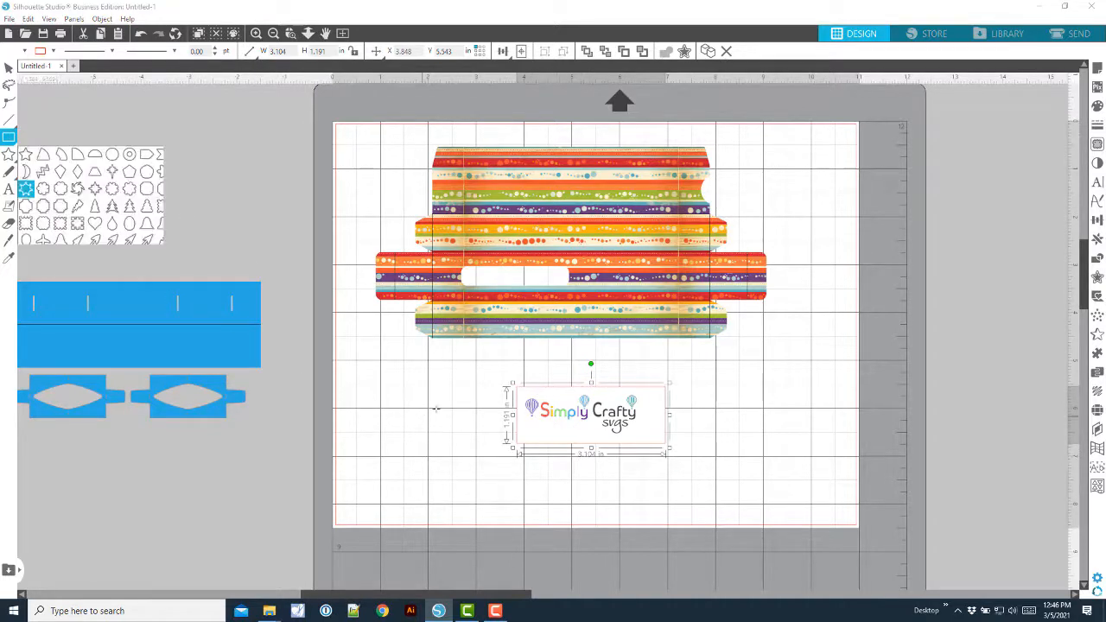
Move the logo toward the middle of the white rectangle and center the two on each other
left_click(6, 72)
left_click(568, 415)
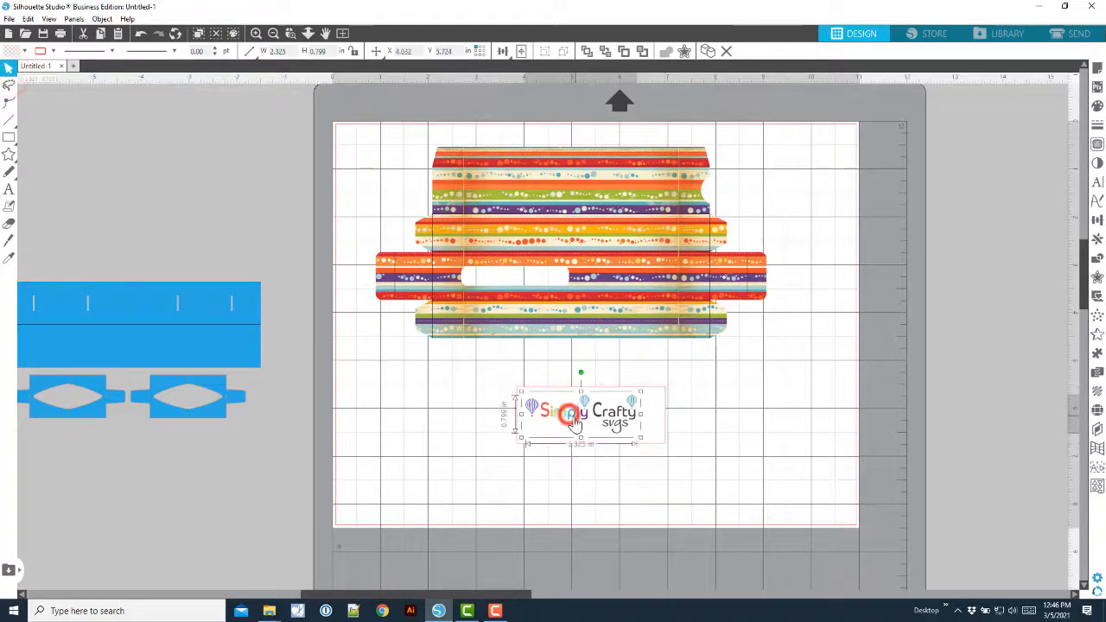
left_click_drag(574, 417, 585, 418)
left_click_drag(721, 480, 525, 377)
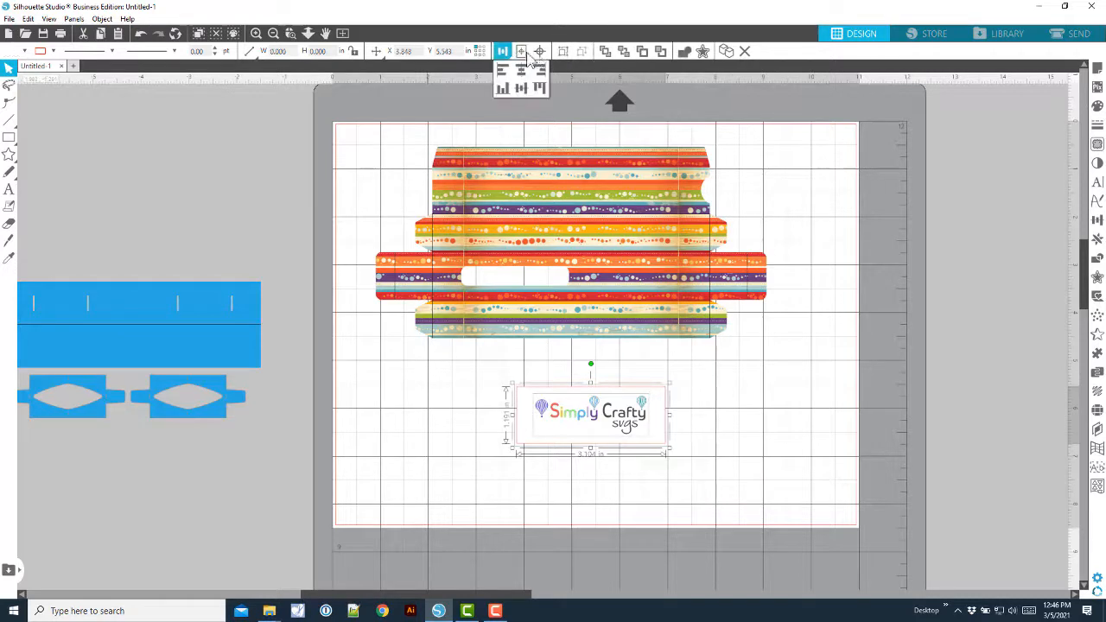
left_click(537, 53)
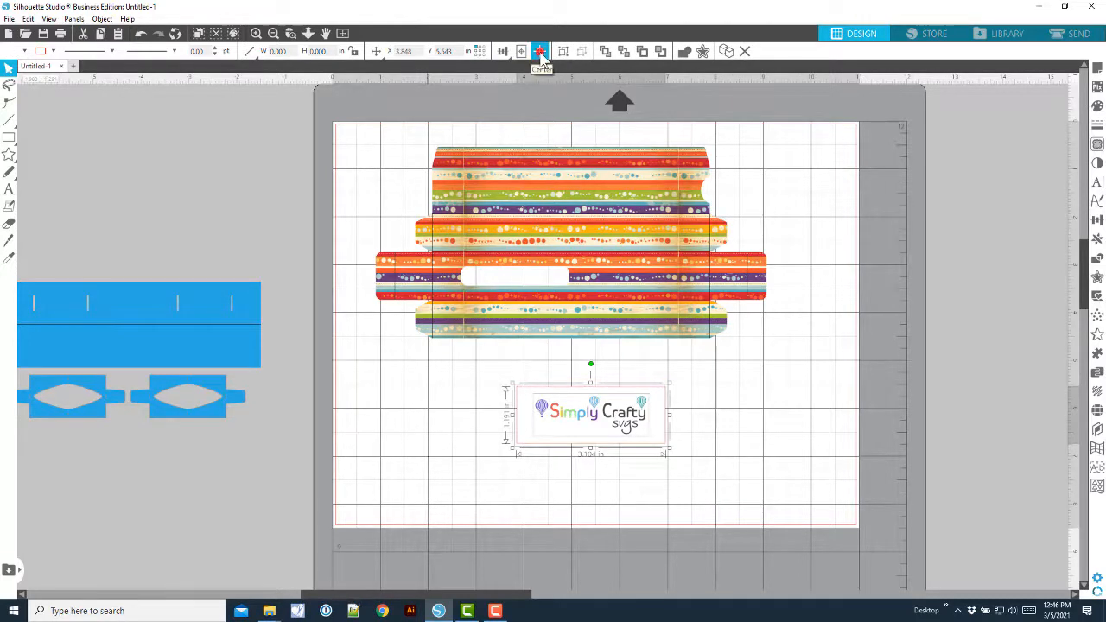
left_click(605, 490)
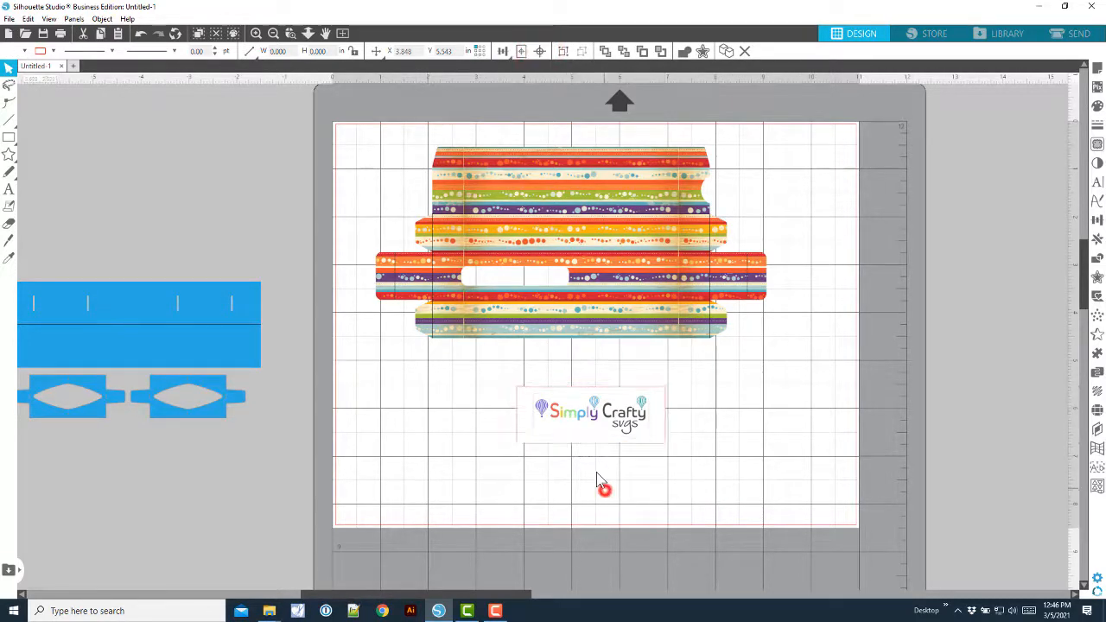
Enlarge the logo on the white rectangle proportionally to about 2.7 in wide
left_click(600, 413)
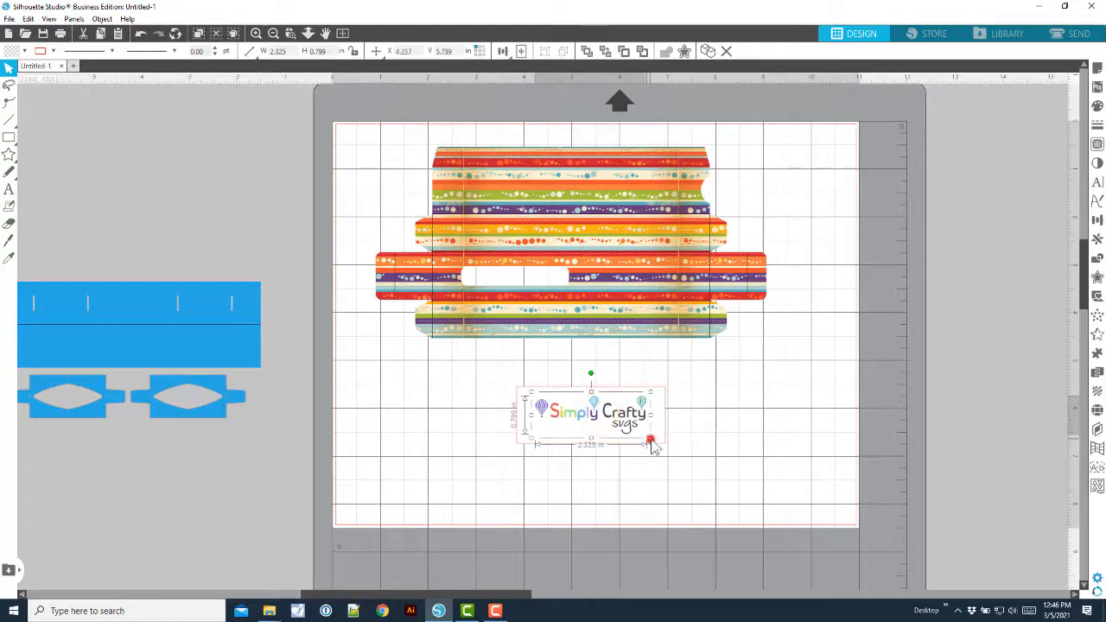
left_click_drag(652, 444, 666, 451)
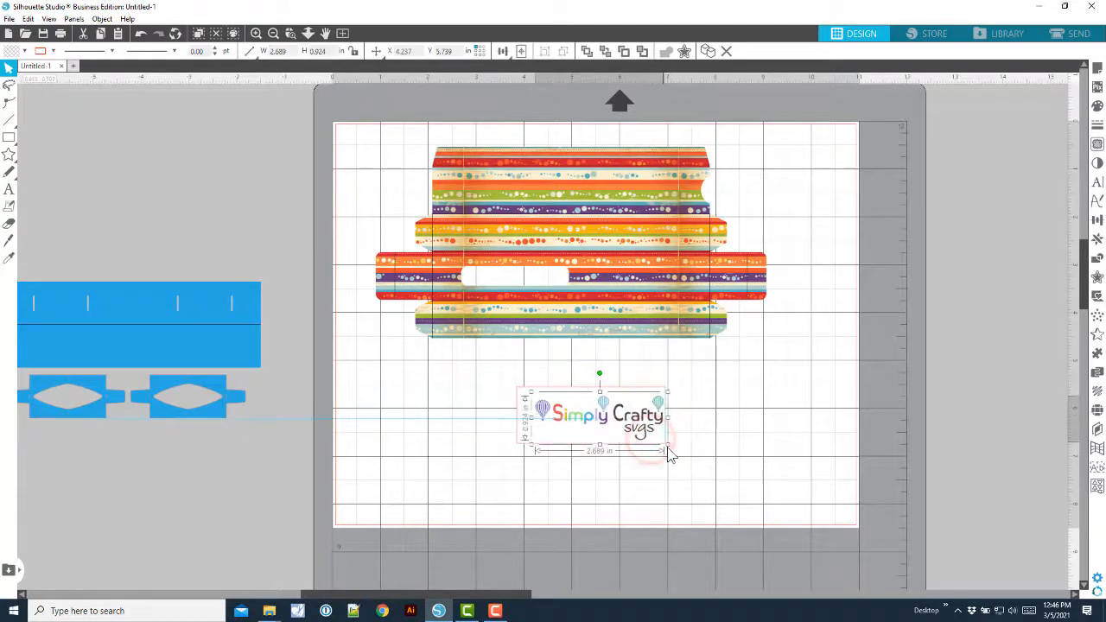
left_click(722, 471)
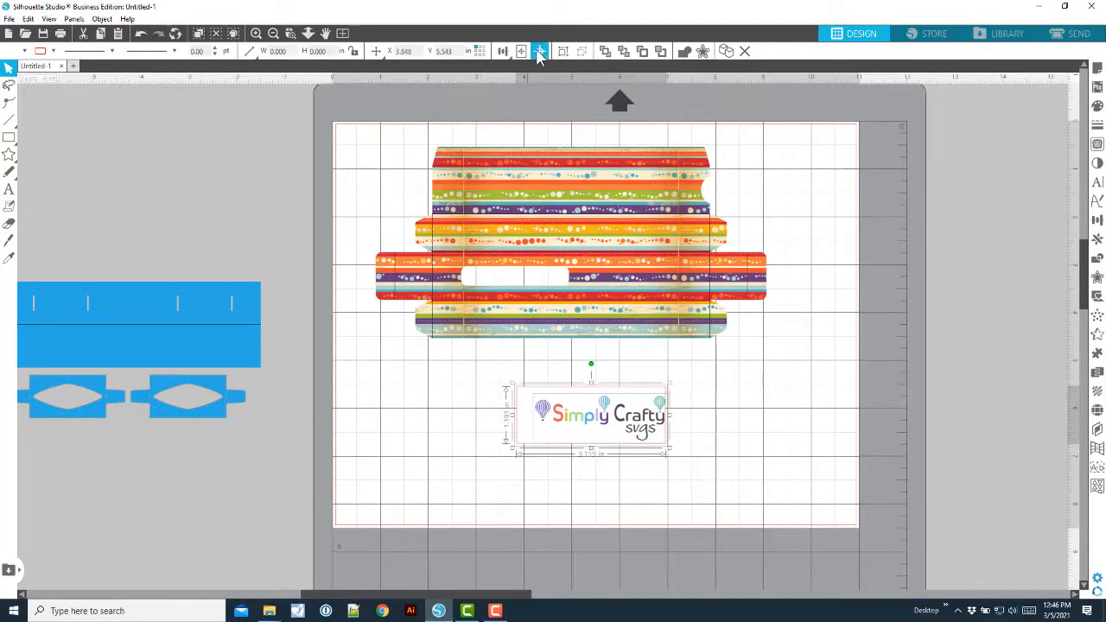
Center the logo on the white rectangle and group the two into one label
left_click(539, 53)
left_click(704, 478)
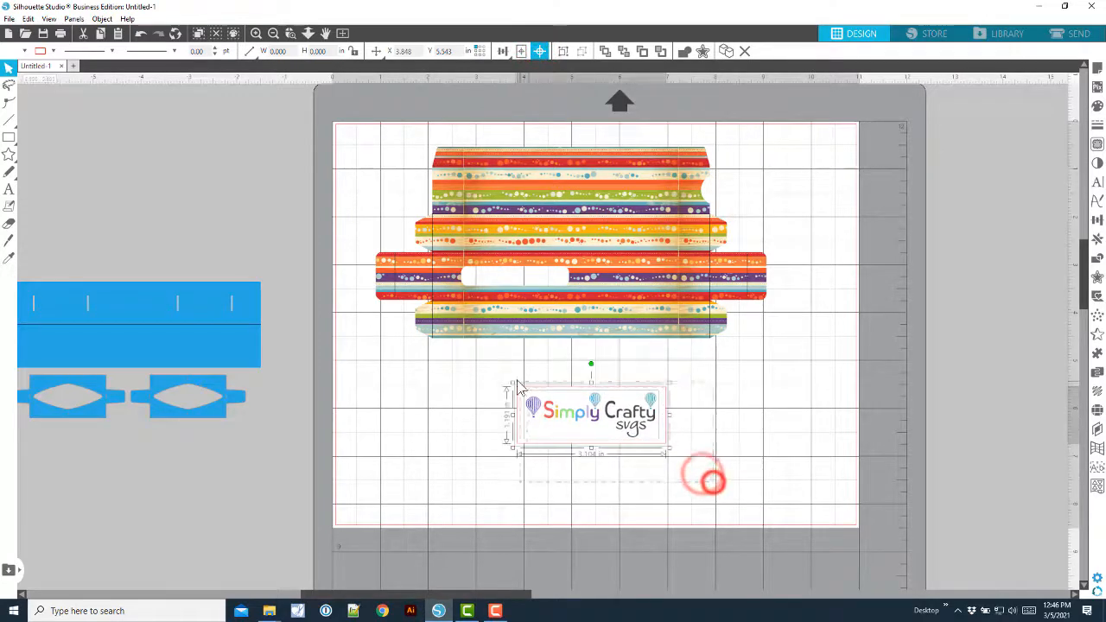
right_click(545, 408)
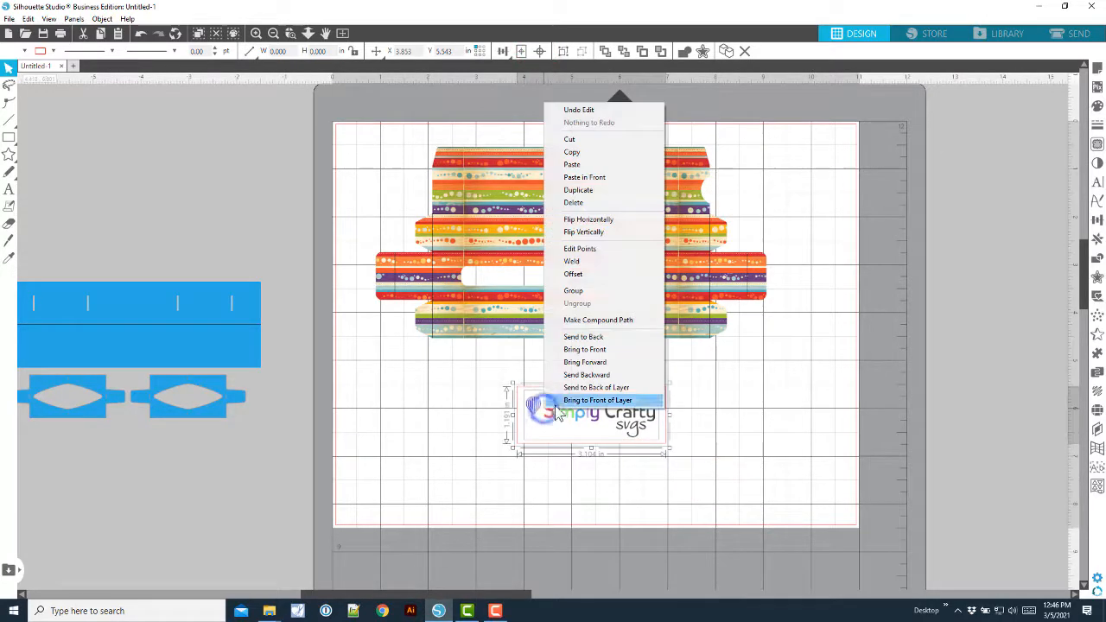
left_click(585, 292)
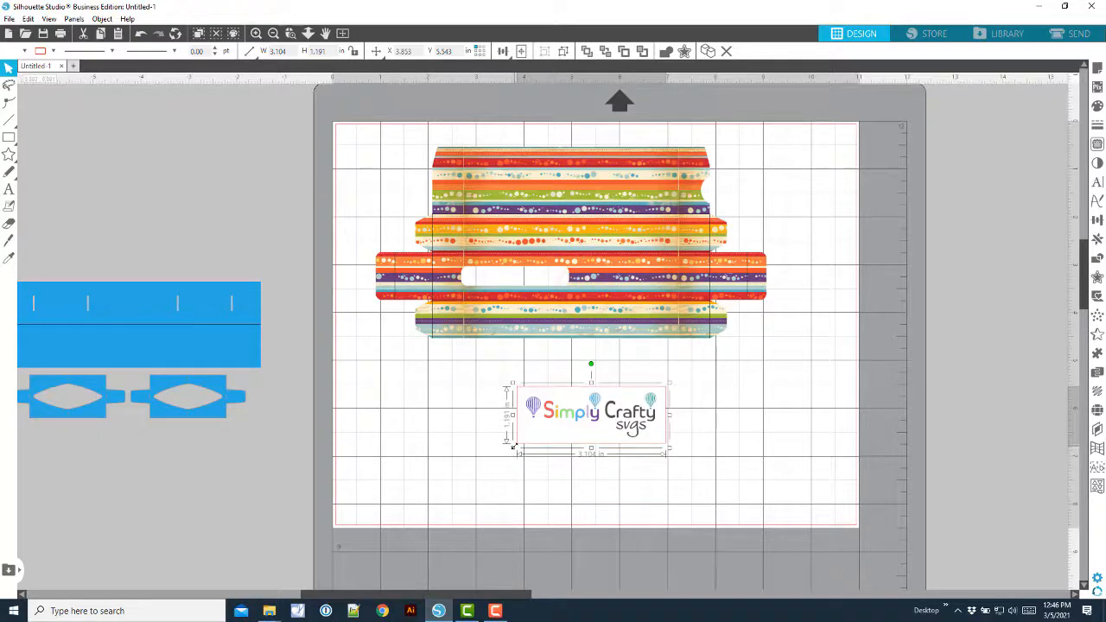
Scale the logo label down proportionally to about 1.8 in wide and place it on the pen box panel beside the window
left_click_drag(512, 446, 578, 430)
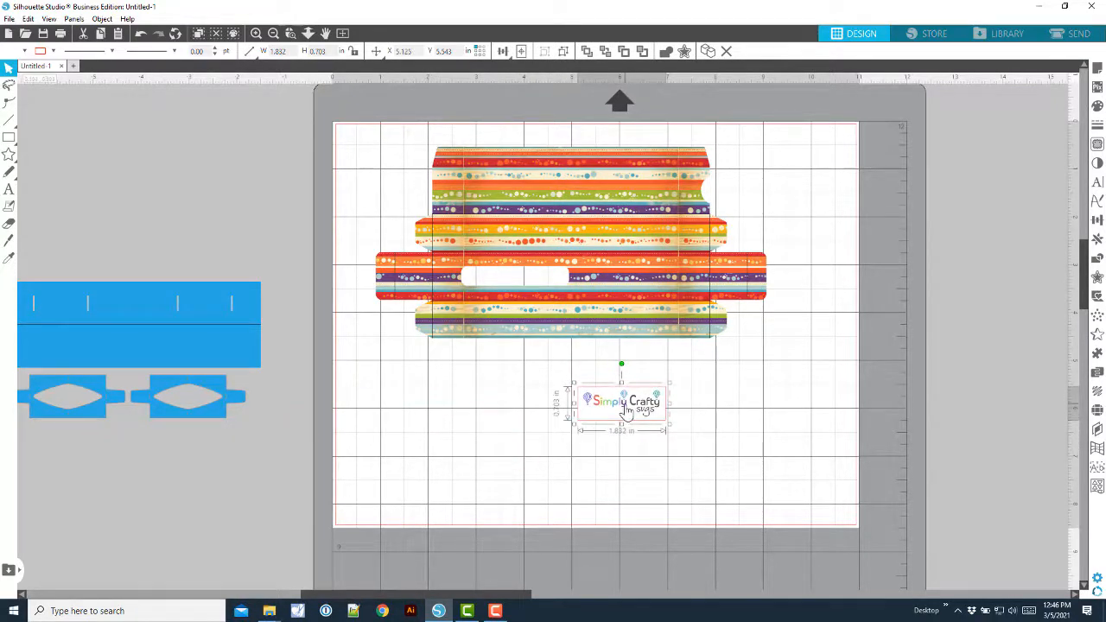
left_click_drag(624, 403, 643, 289)
Enlarge the striped fill pattern on the pen box to a scale of 111%
left_click(696, 242)
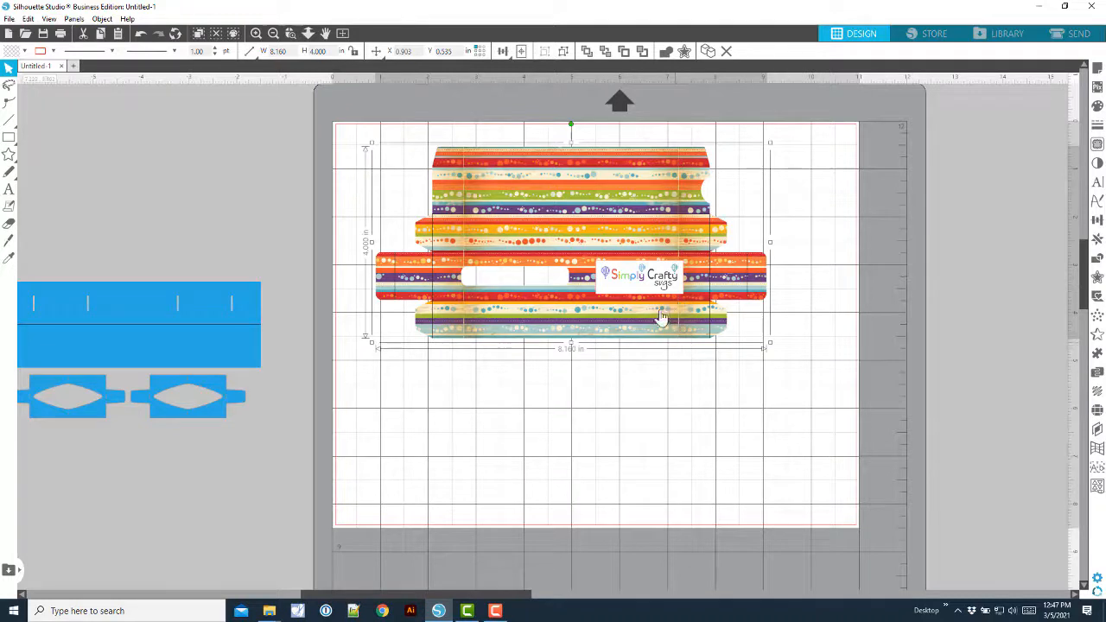
left_click(1098, 105)
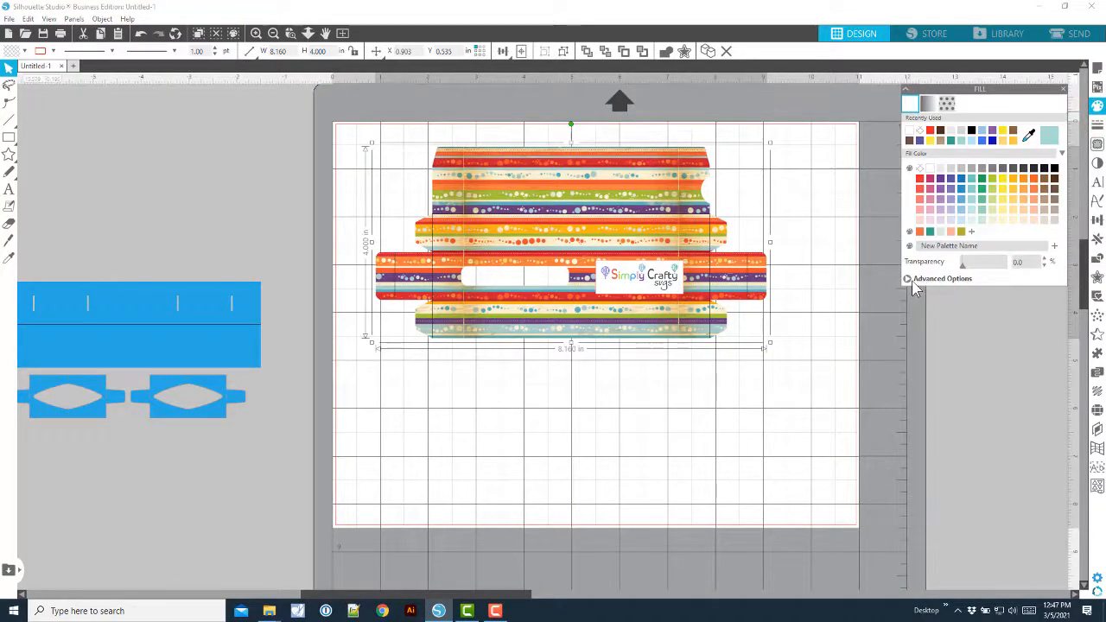
left_click(948, 105)
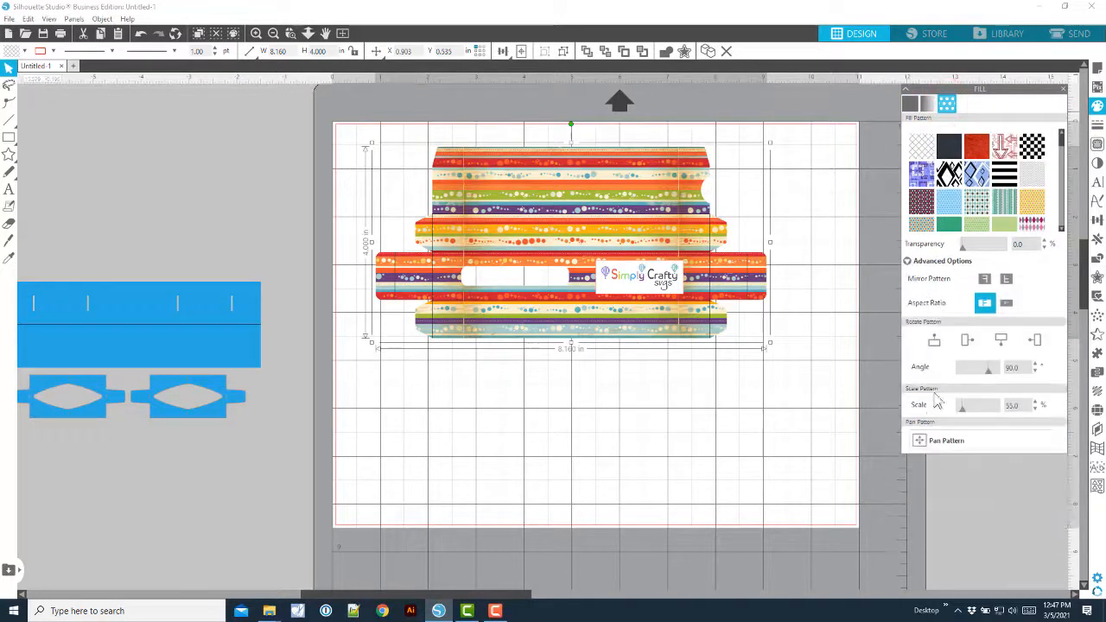
left_click(926, 444)
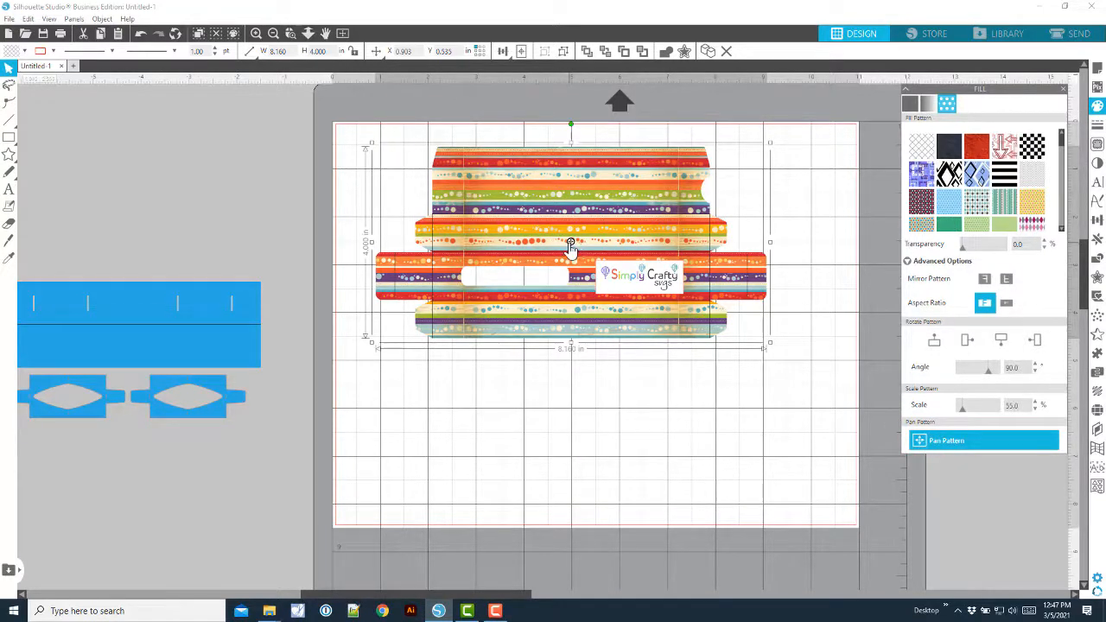
mouse_move(571, 247)
left_mouse_down()
mouse_move(581, 244)
mouse_move(571, 248)
left_mouse_up()
left_click_drag(966, 413, 969, 418)
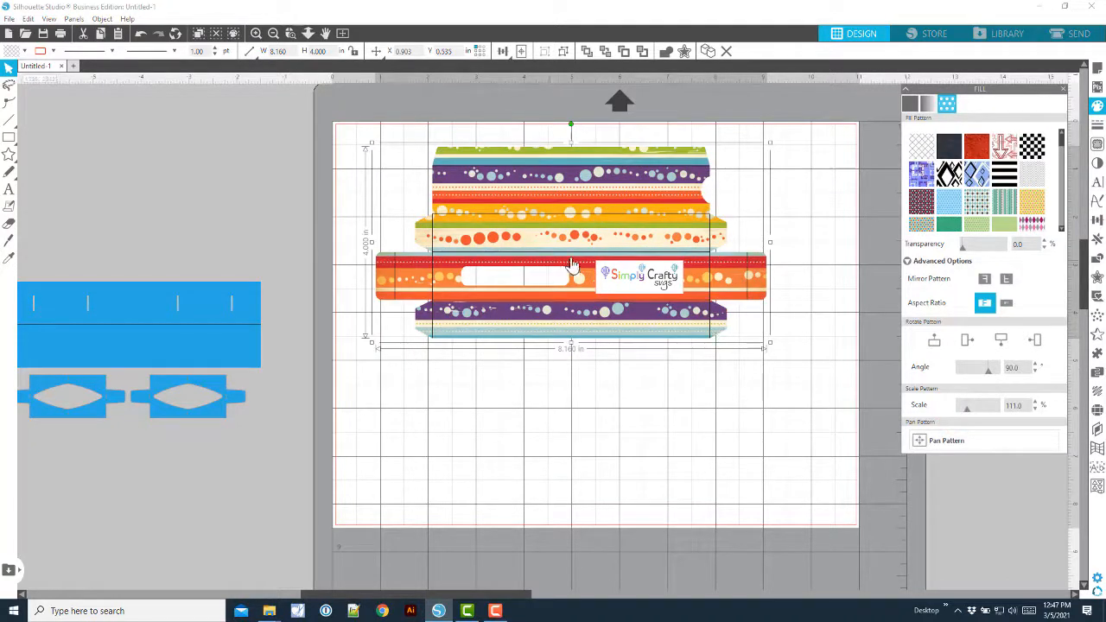
Pan the striped pattern downward within the pen box so that a light cream stripe runs across the window panel
left_click(919, 440)
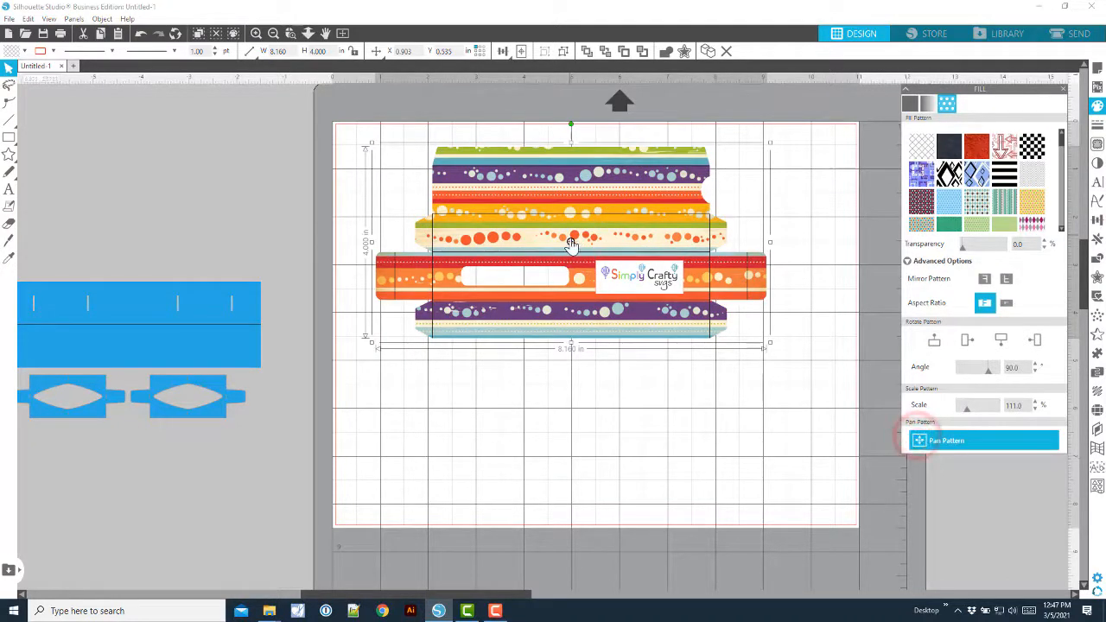
left_click_drag(571, 242, 570, 274)
key("ctrl+z")
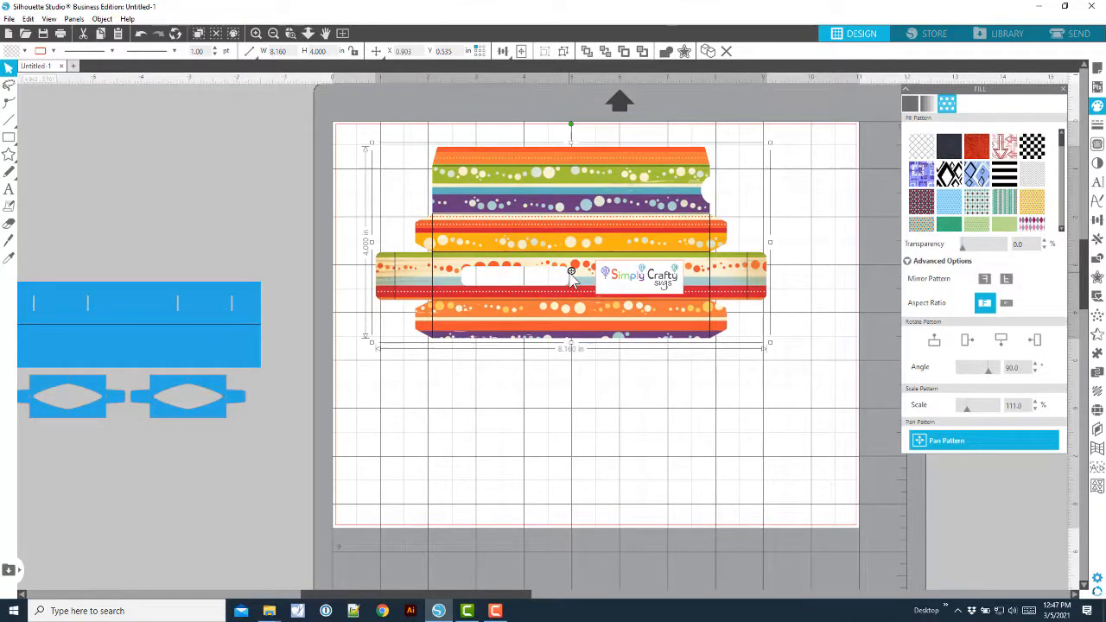
left_click_drag(570, 275, 572, 275)
left_click(667, 418)
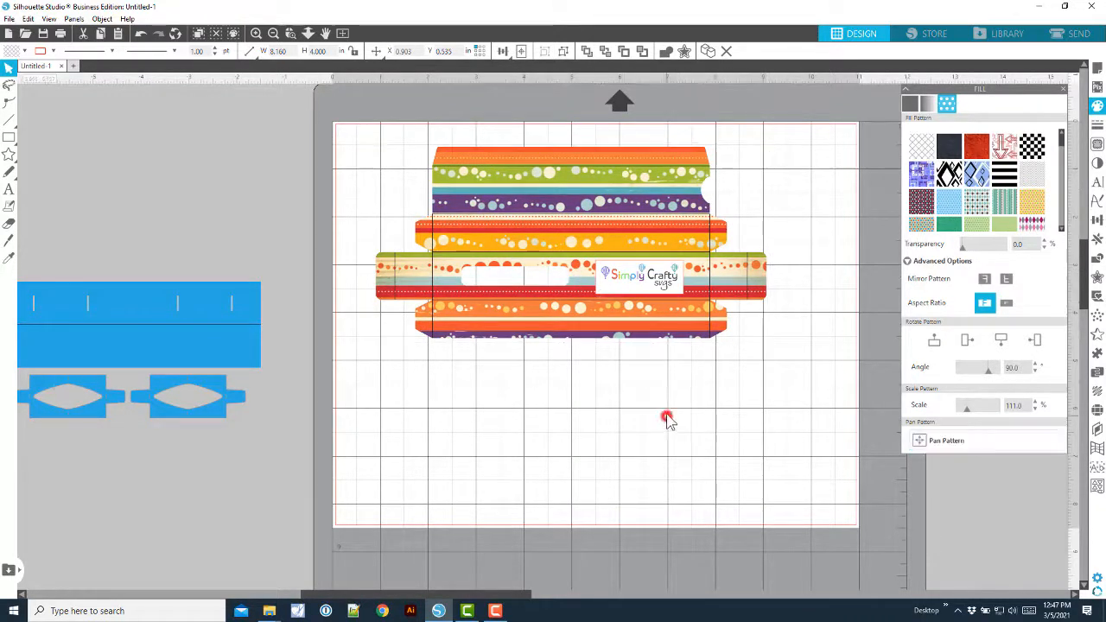
left_click(607, 275)
left_click(653, 396)
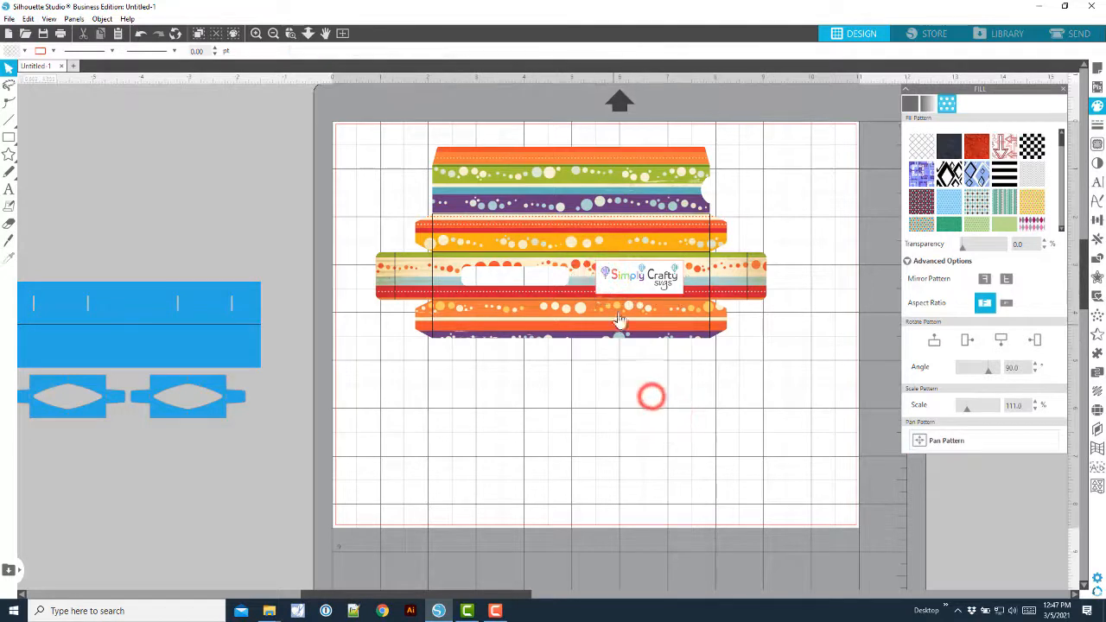
Turn on the registration marks for the letter-size page
left_click(634, 277)
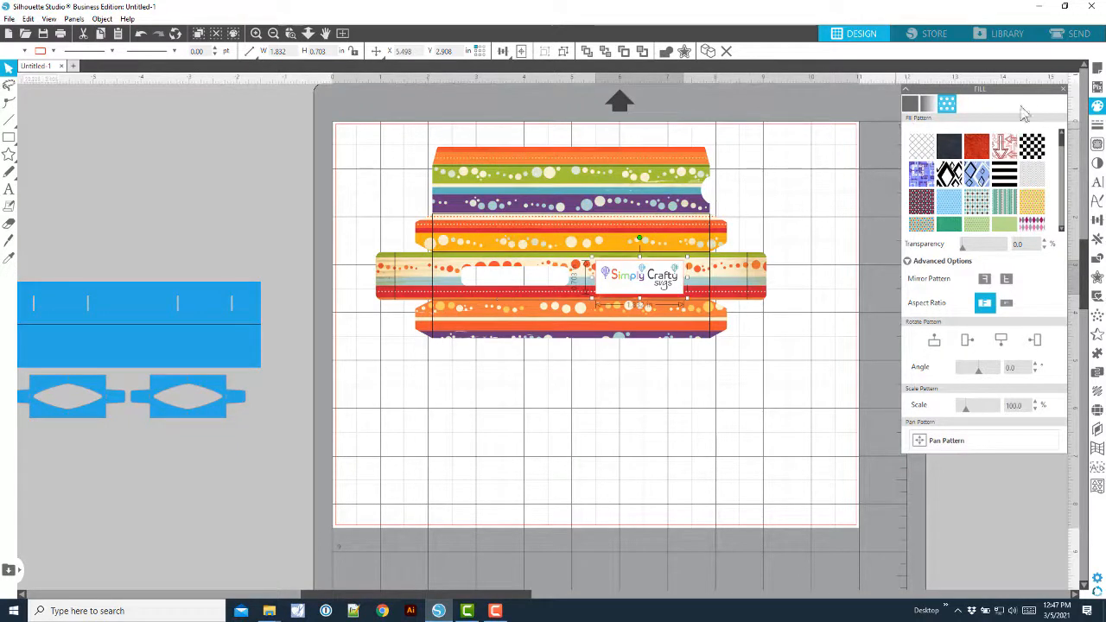
left_click(1063, 90)
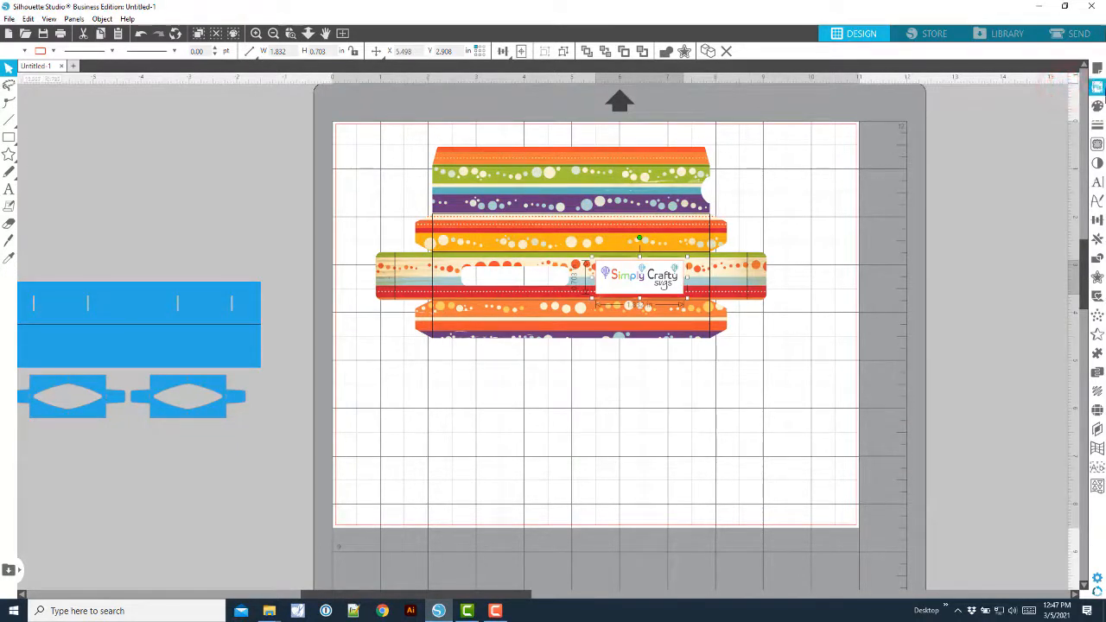
left_click(1097, 71)
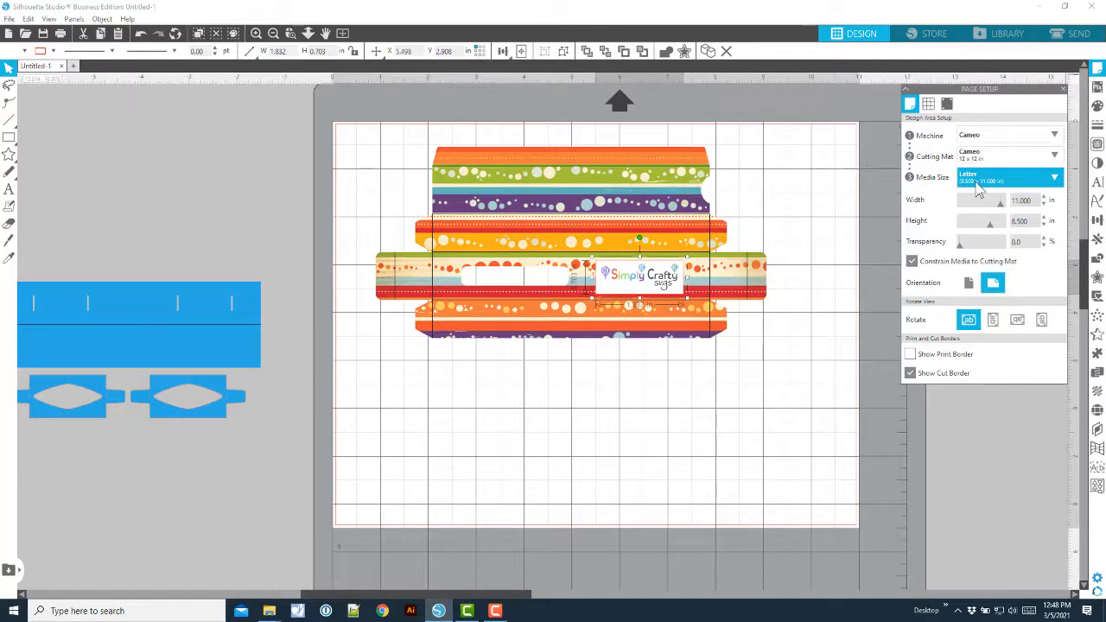
left_click(948, 105)
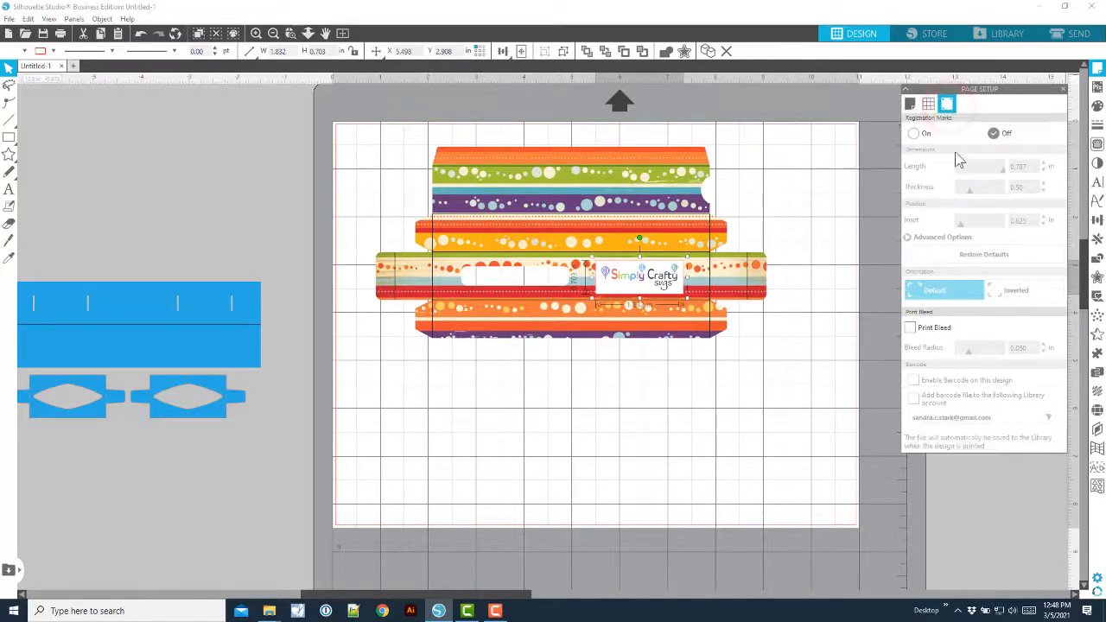
left_click(914, 134)
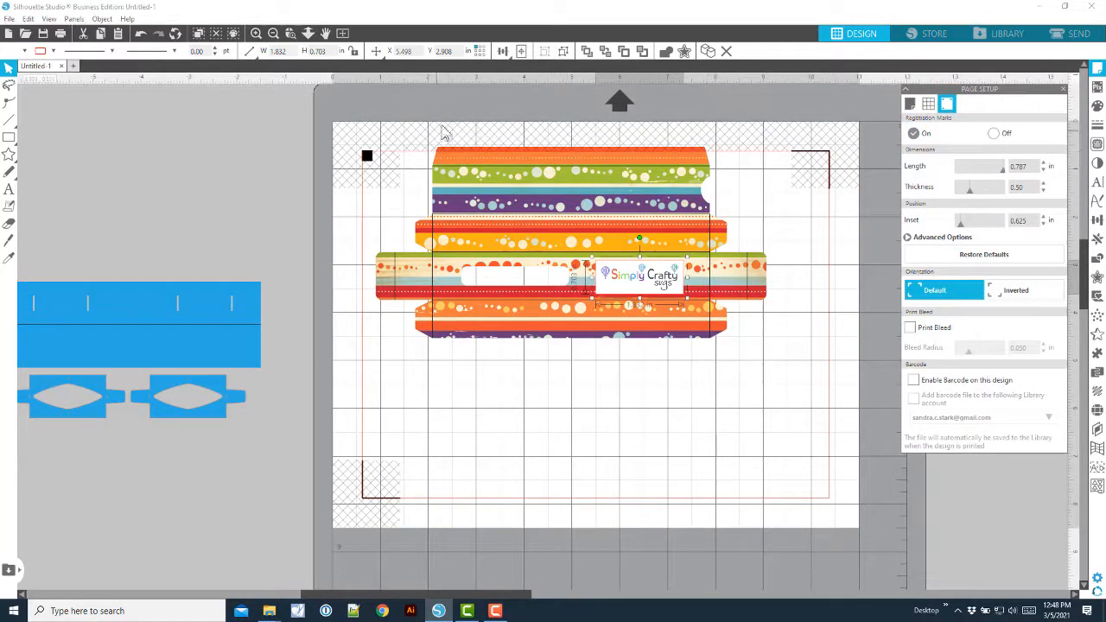
Move the pen box and its logo label together inside the registration marks, to about X 1.12 in and Y 0.77 in
left_click(786, 396)
left_click_drag(491, 211, 499, 241)
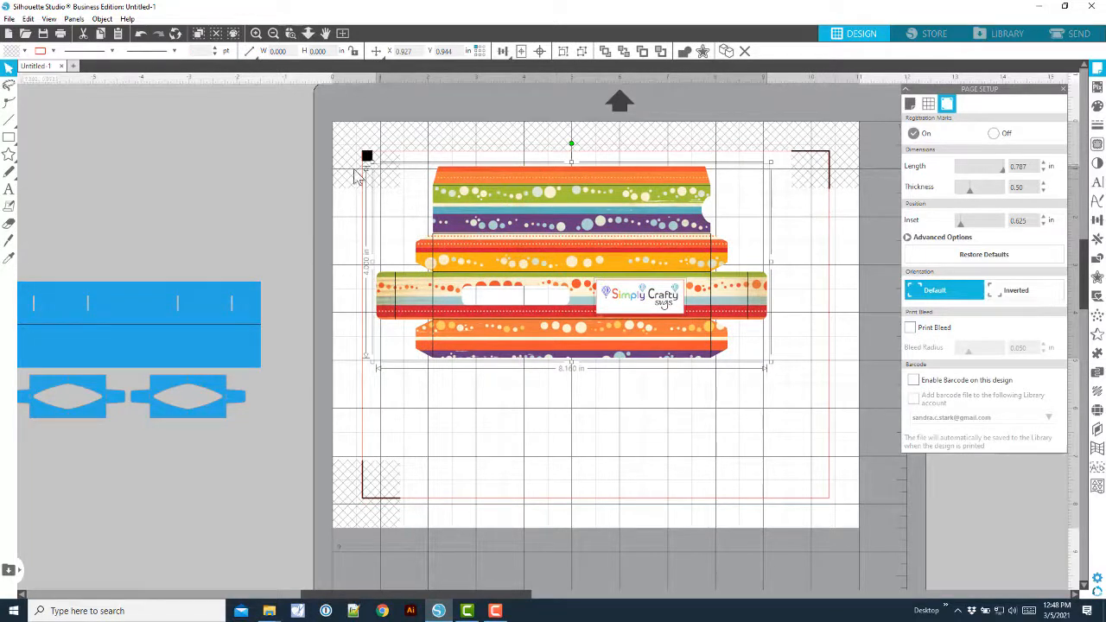
mouse_move(484, 223)
left_mouse_down()
mouse_move(424, 223)
mouse_move(507, 226)
mouse_move(494, 216)
left_mouse_up()
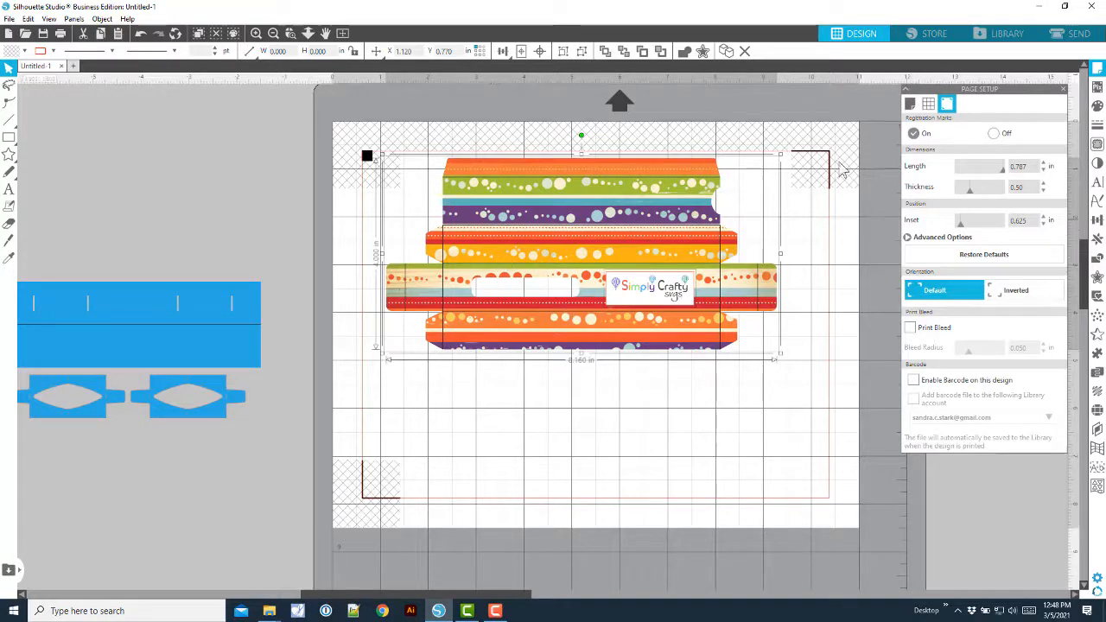
Turn on print bleed for the design and print the page
left_click(910, 103)
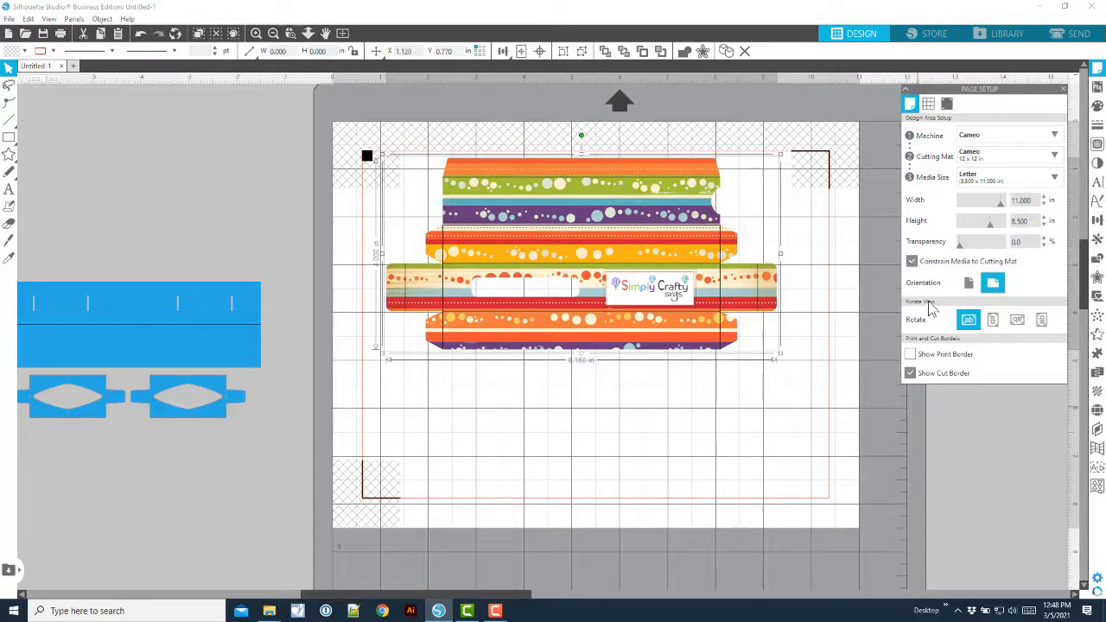
left_click(946, 104)
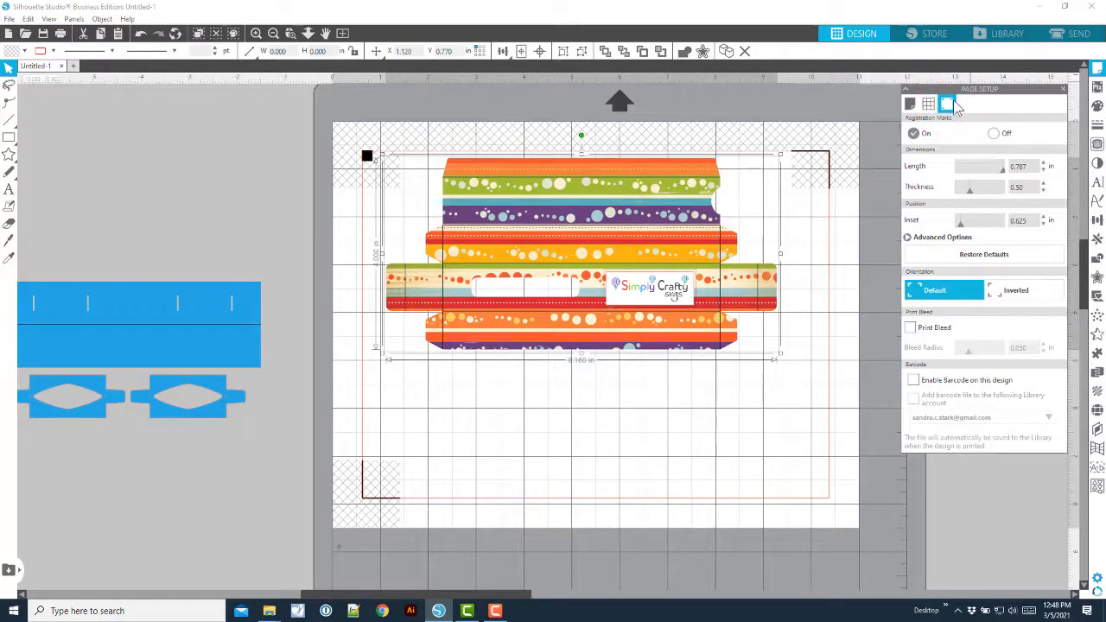
left_click(913, 329)
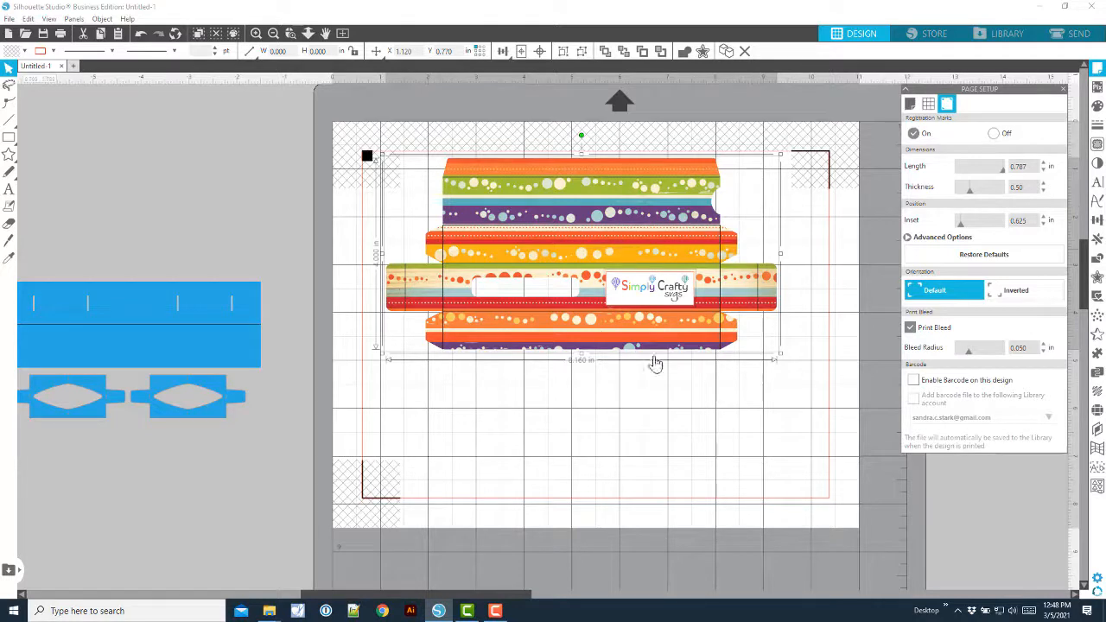
left_click(813, 412)
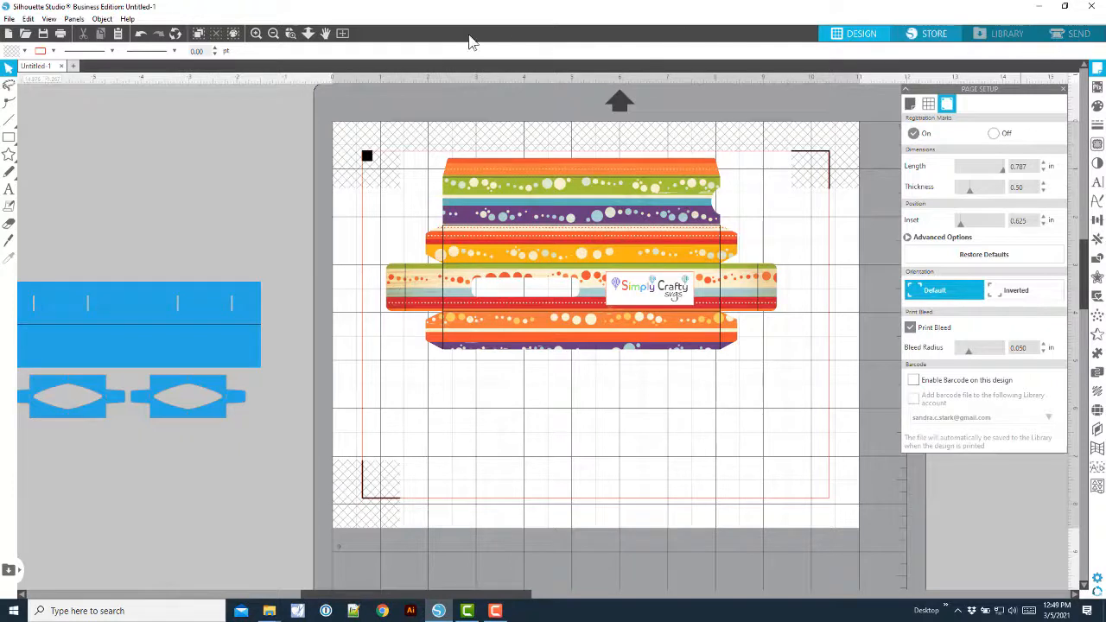
left_click(8, 18)
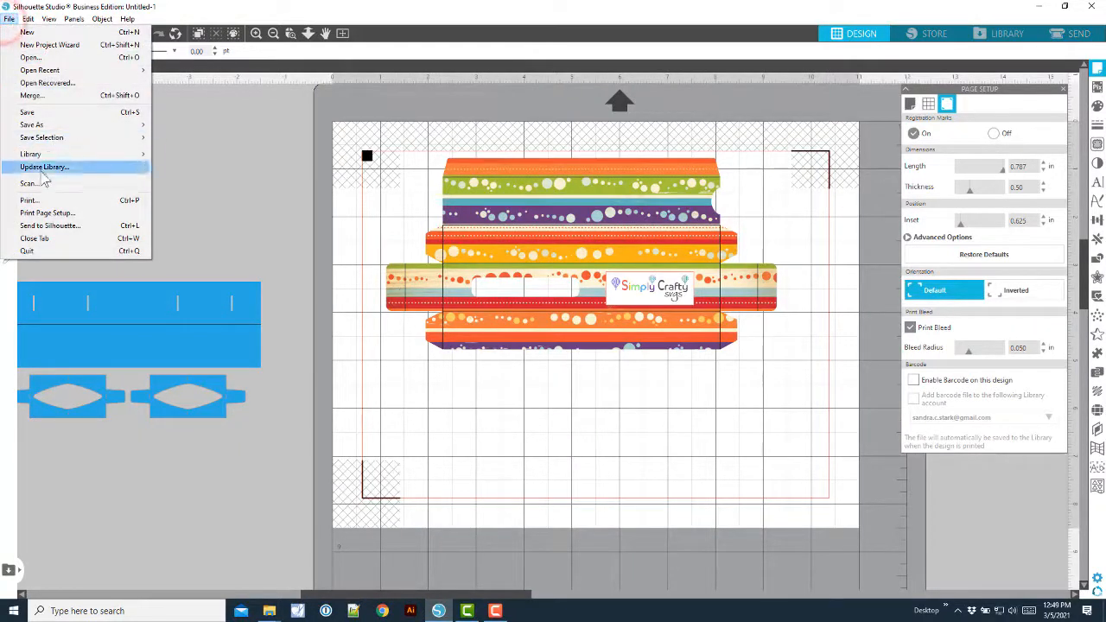
left_click(37, 200)
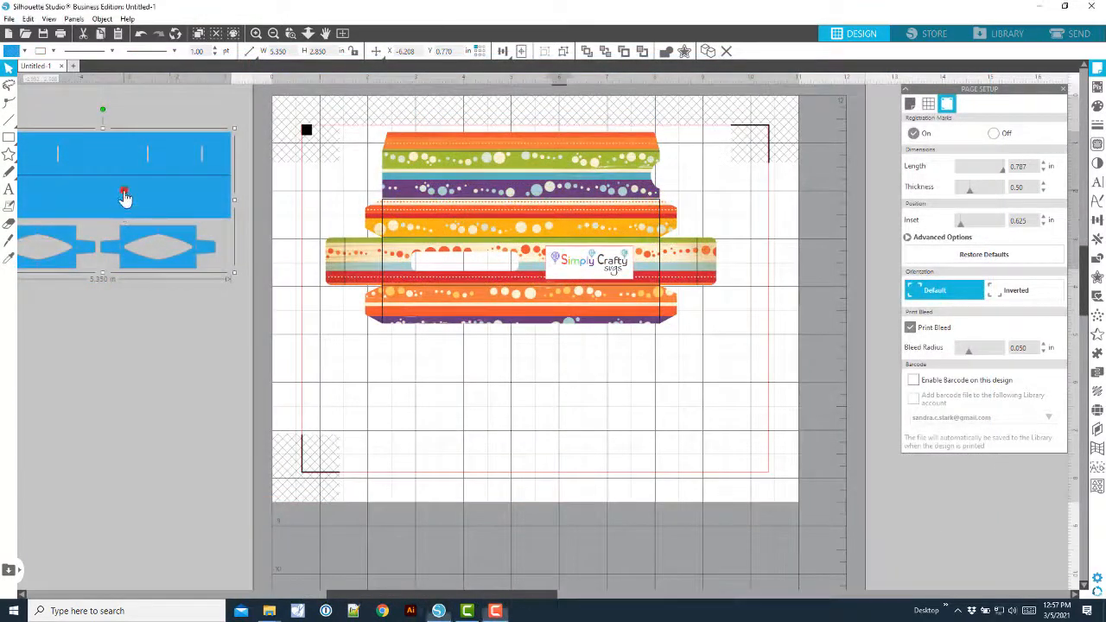
Move the logo label off the pen box into the empty area below it and ungroup it
mouse_move(125, 193)
left_mouse_down()
mouse_move(144, 249)
mouse_move(118, 268)
mouse_move(126, 258)
mouse_move(191, 280)
mouse_move(166, 247)
mouse_move(128, 234)
mouse_move(116, 171)
mouse_move(128, 187)
left_mouse_up()
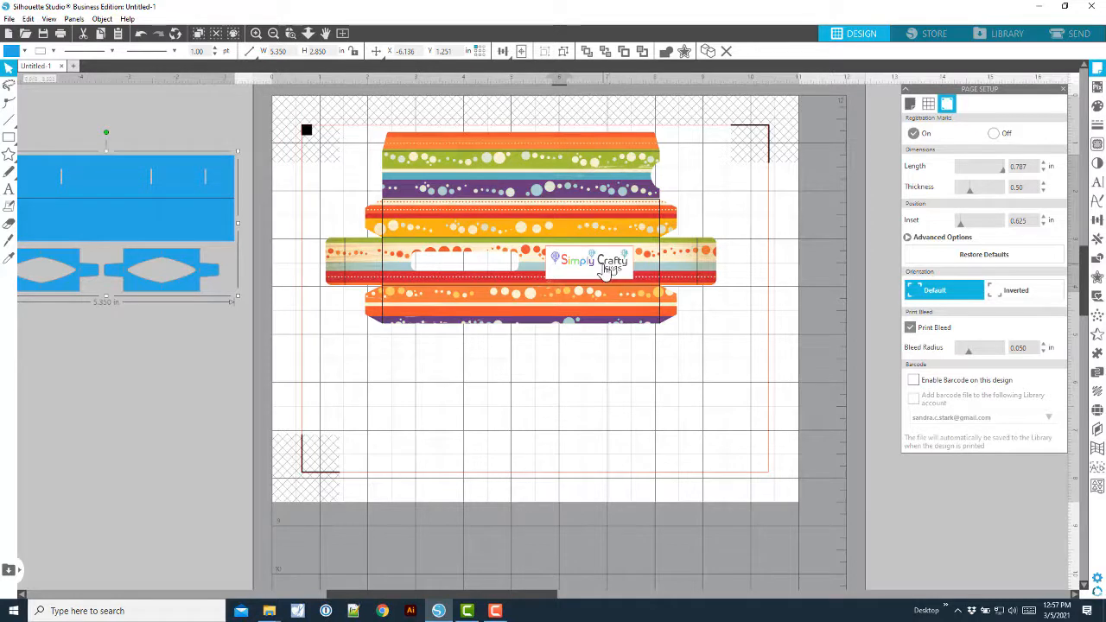
left_click(608, 270)
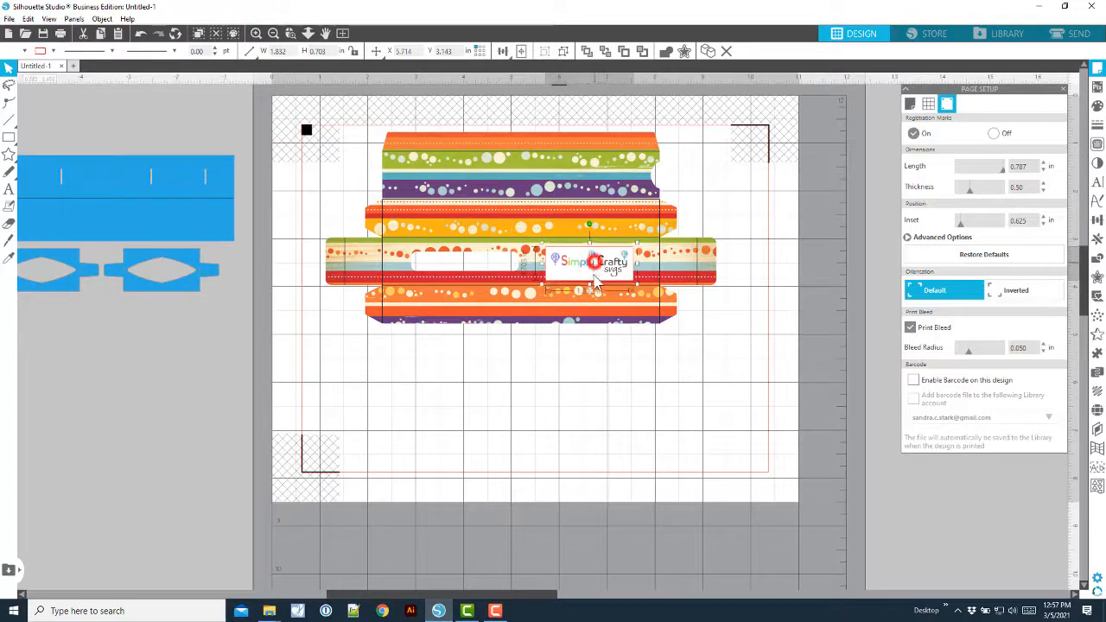
left_click_drag(596, 269, 609, 415)
right_click(609, 415)
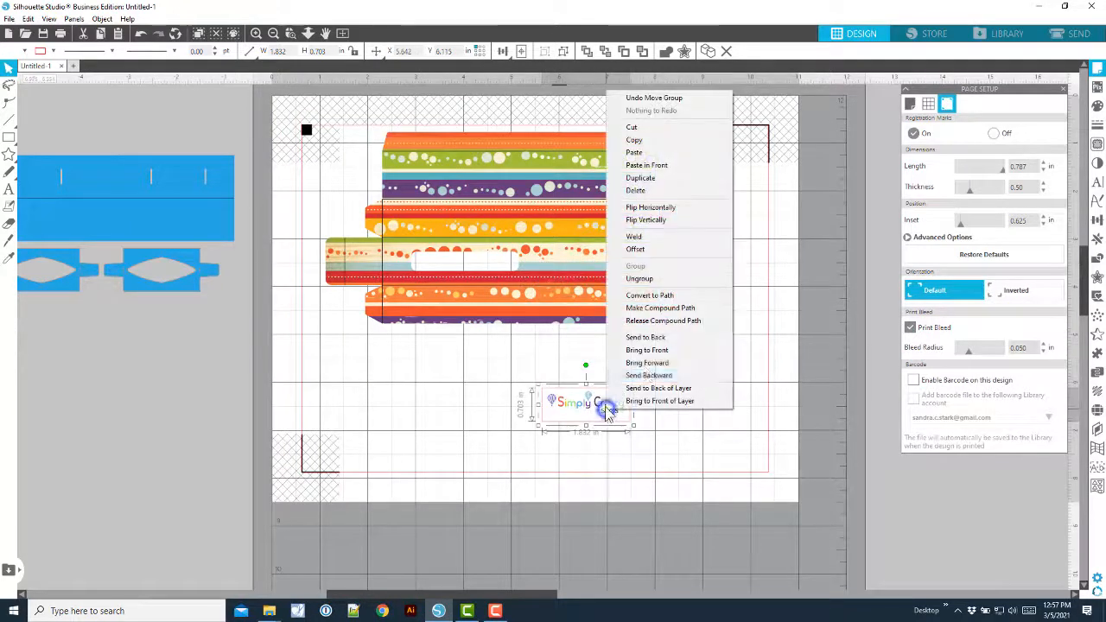
left_click(648, 278)
left_click(713, 398)
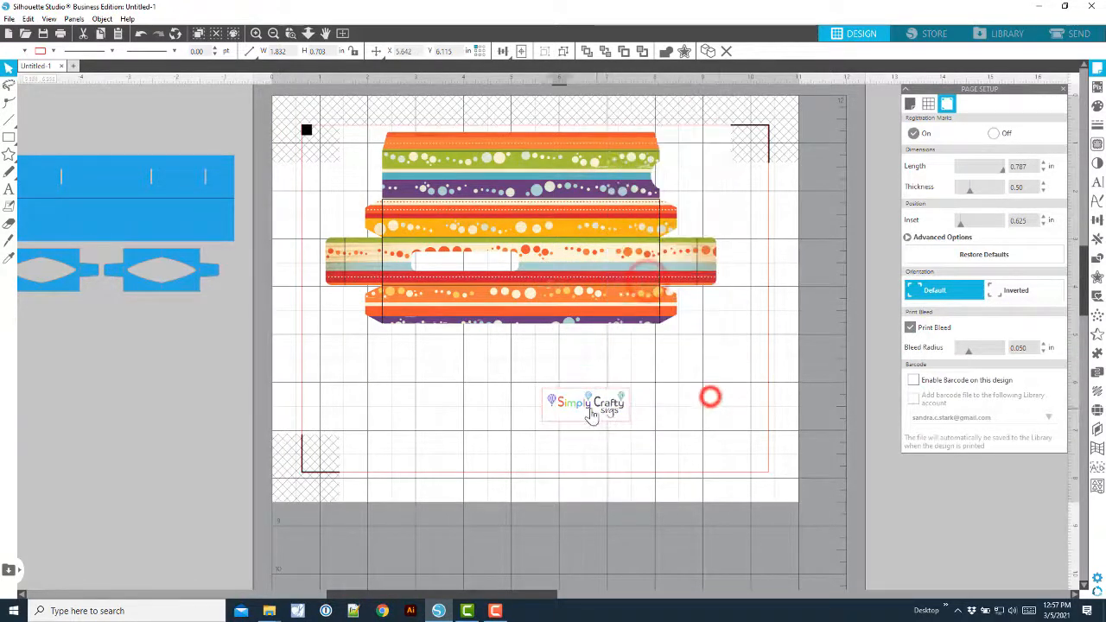
Select the logo and its white rectangle together and change their line color to blue-violet
left_click(588, 411)
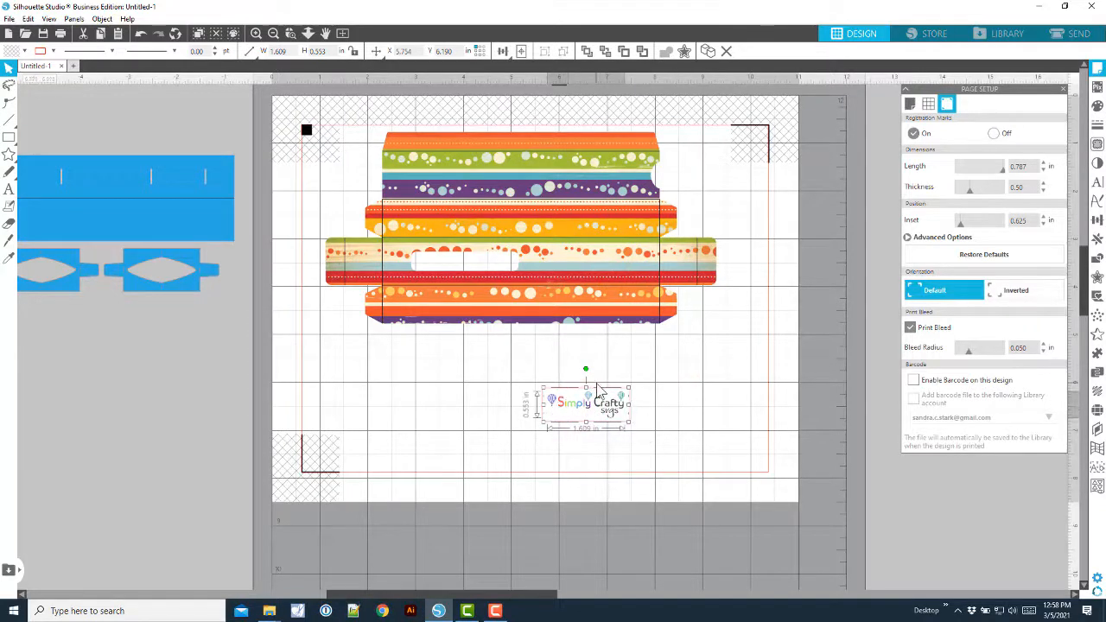
left_click(671, 436)
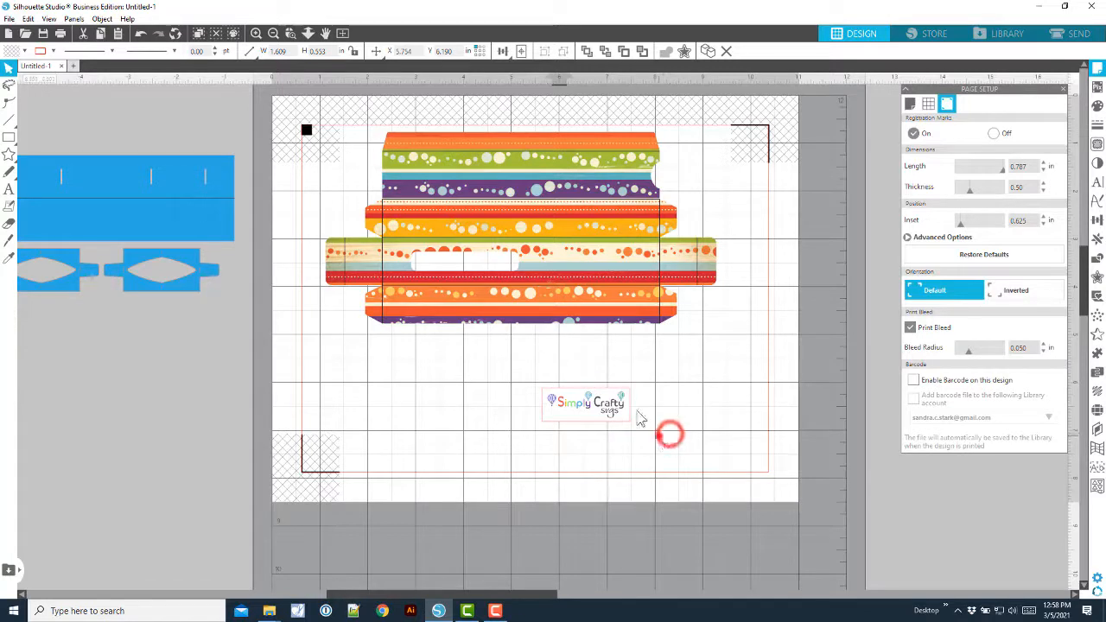
left_click(630, 411)
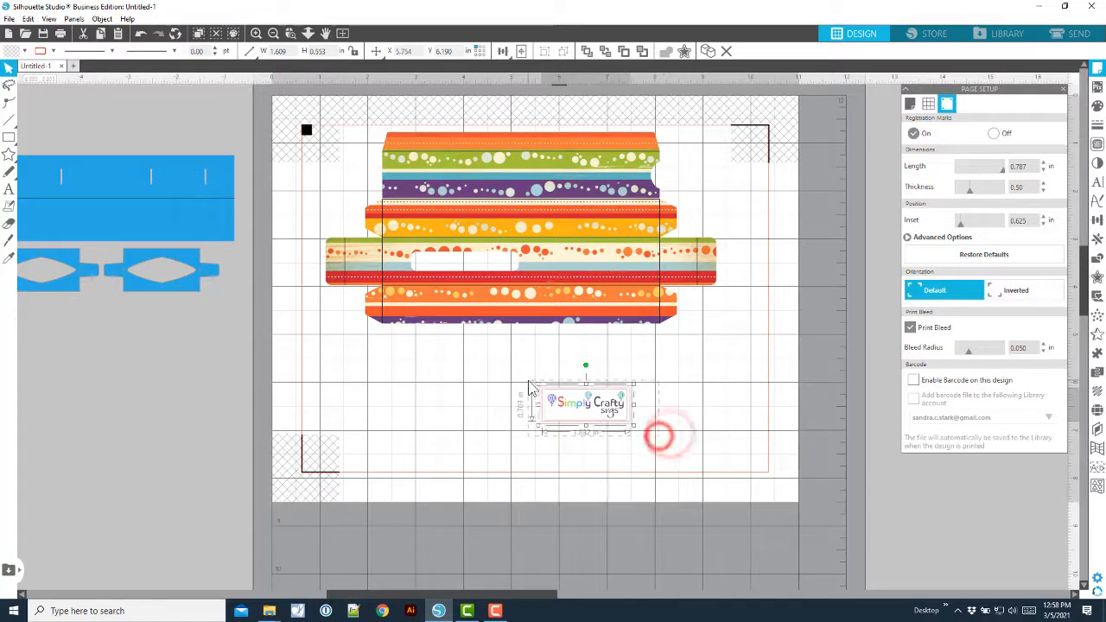
left_click(53, 52)
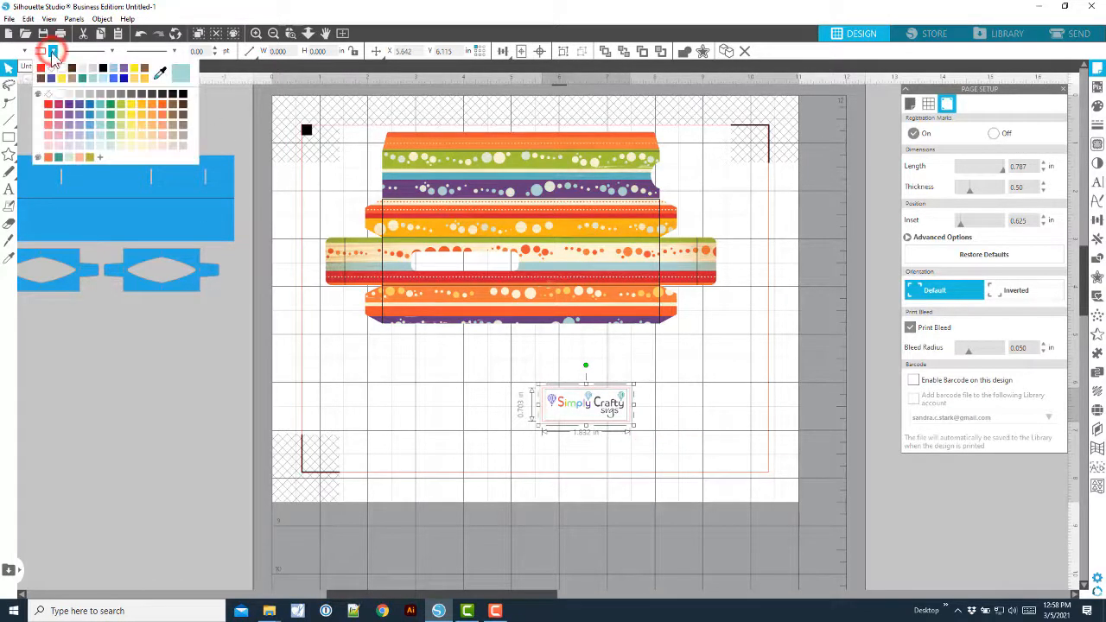
left_click(80, 105)
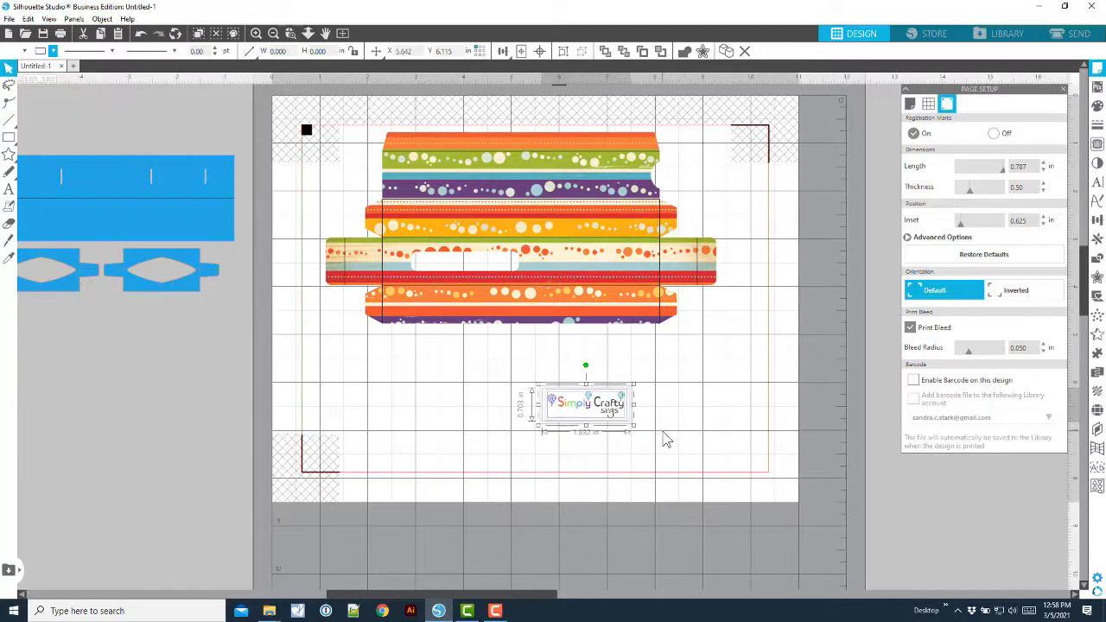
Set the logo label's line color to purple and move it back onto the box's window panel, to about X 5.98 in and Y 3.08 in
left_click(53, 52)
left_click(68, 102)
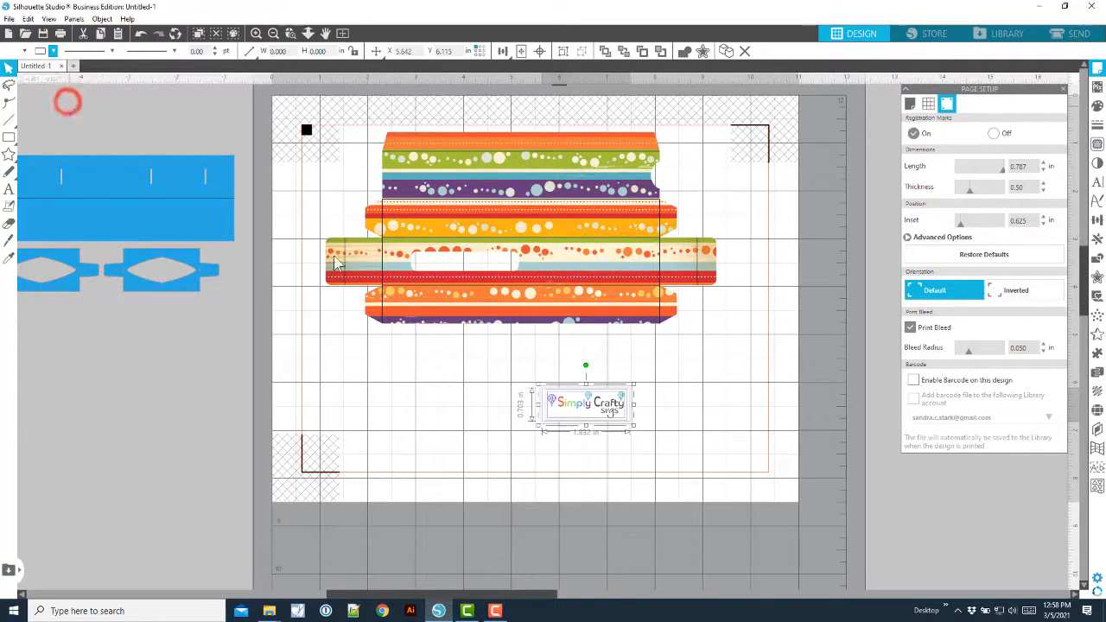
left_click_drag(590, 418, 606, 273)
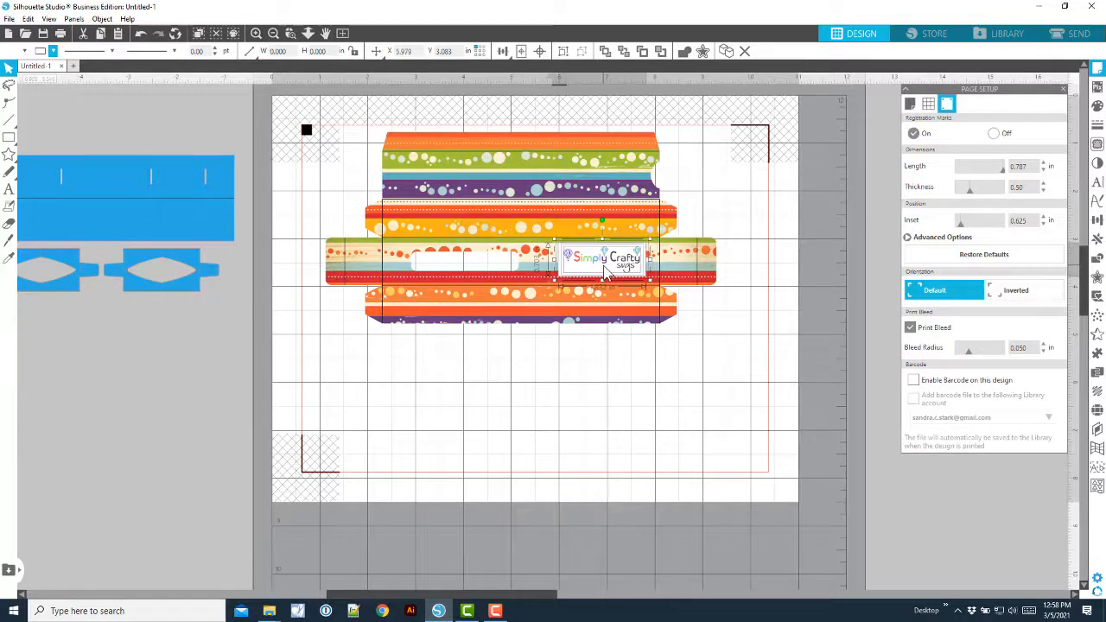
left_click(707, 363)
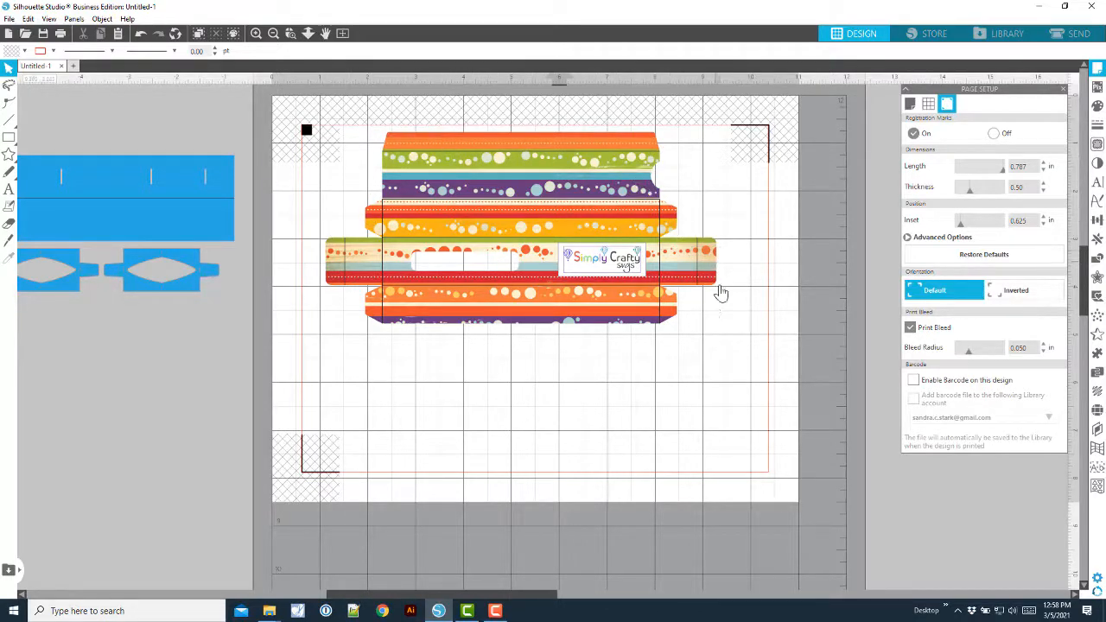
left_click(711, 256)
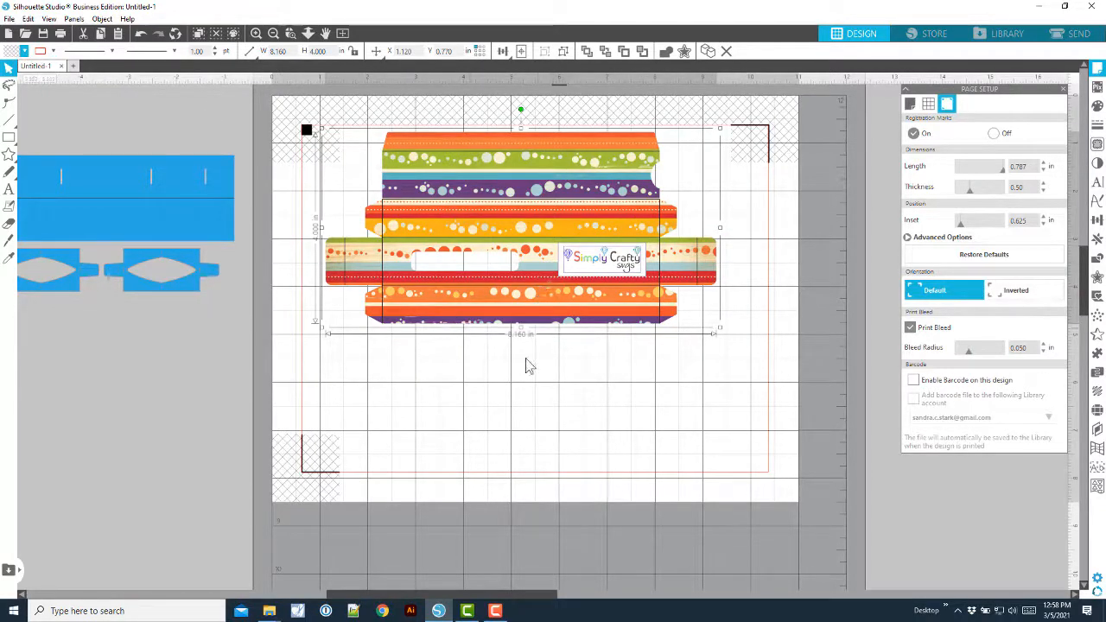
left_click(53, 51)
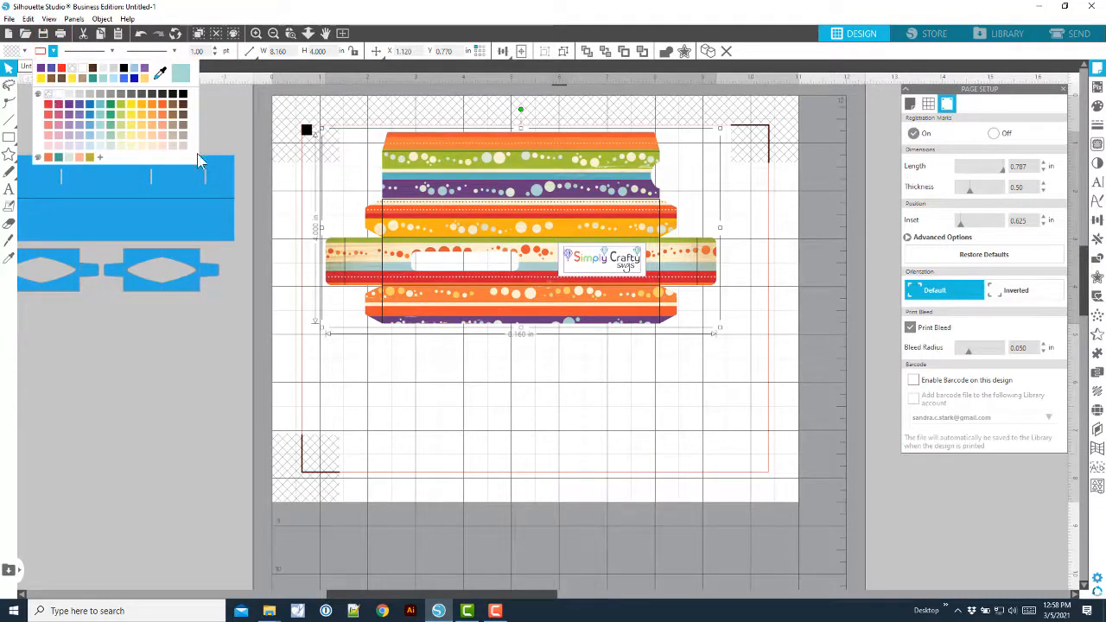
left_click(592, 395)
Select the pen box together with its logo label and show the page's print border
left_click_drag(731, 344, 350, 156)
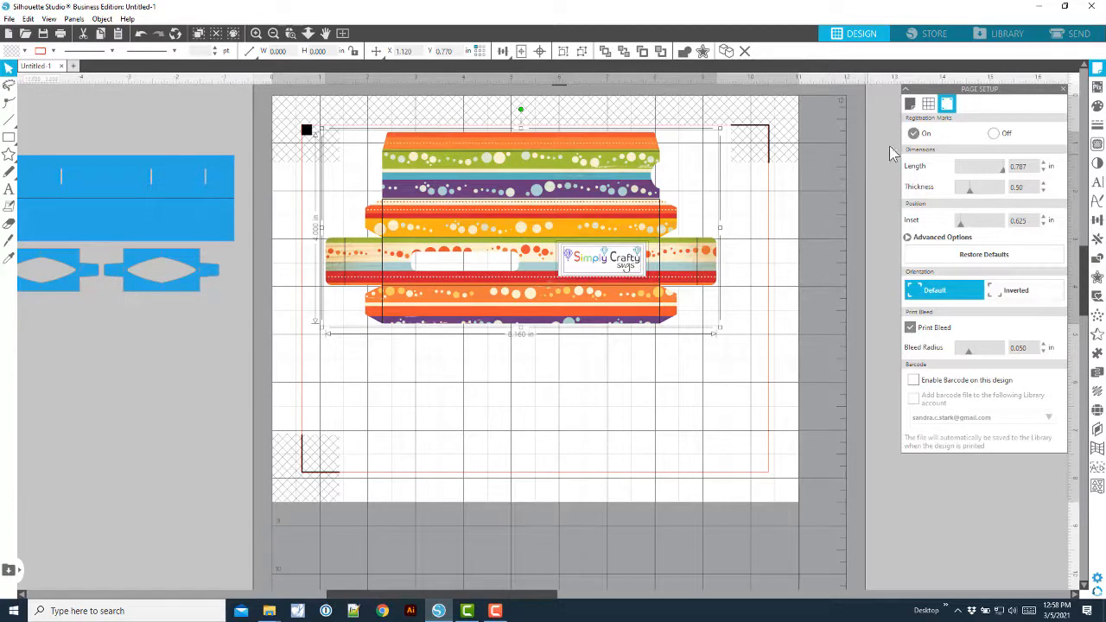
left_click(909, 103)
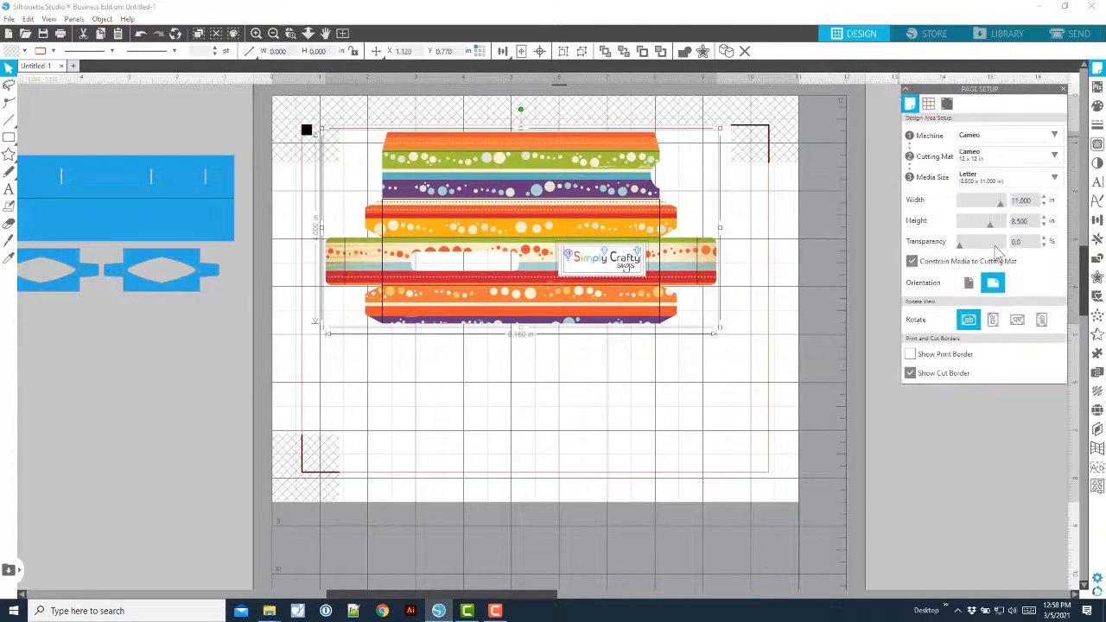
left_click(949, 355)
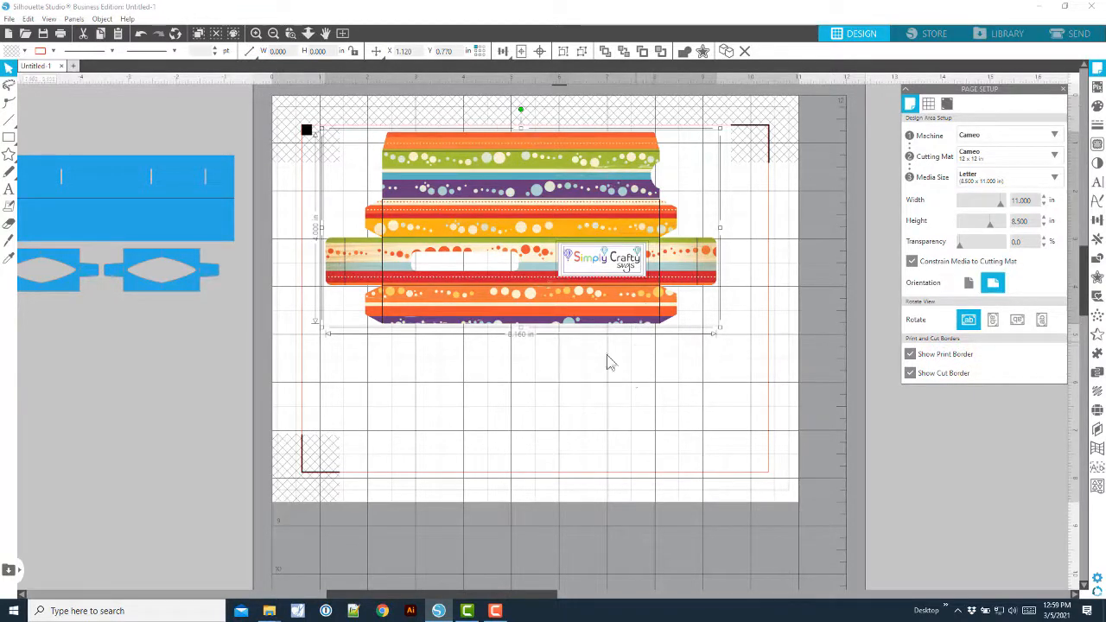
Move the pen box and logo label together to about X 1.11 in and Y 0.94 in, and remove their line color
left_click(573, 360)
left_click_drag(703, 363, 450, 159)
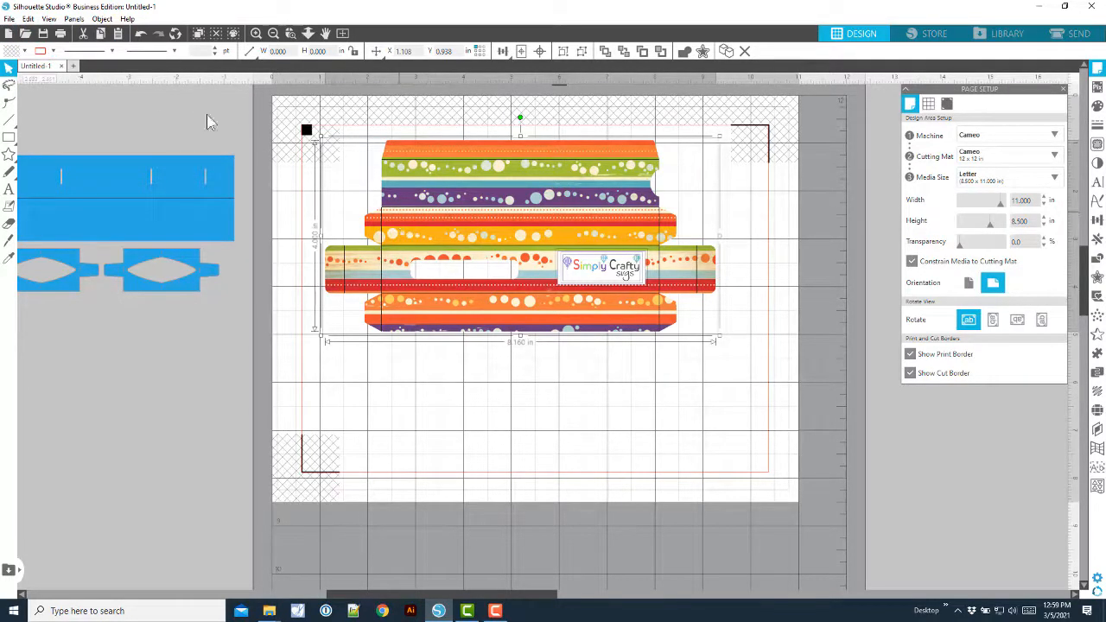
left_click(53, 52)
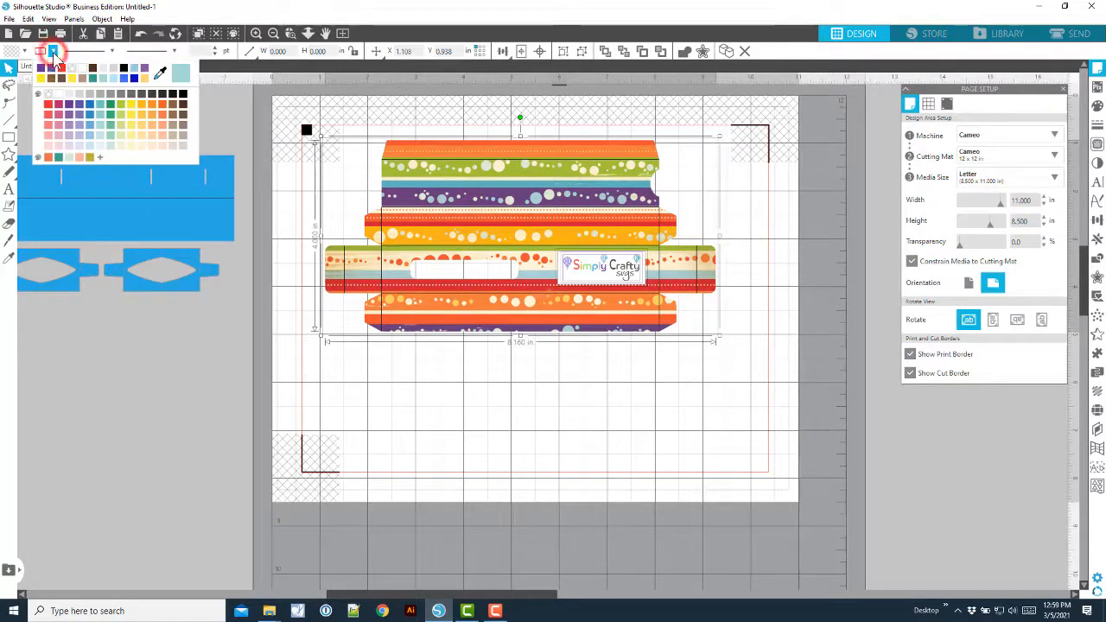
left_click(52, 102)
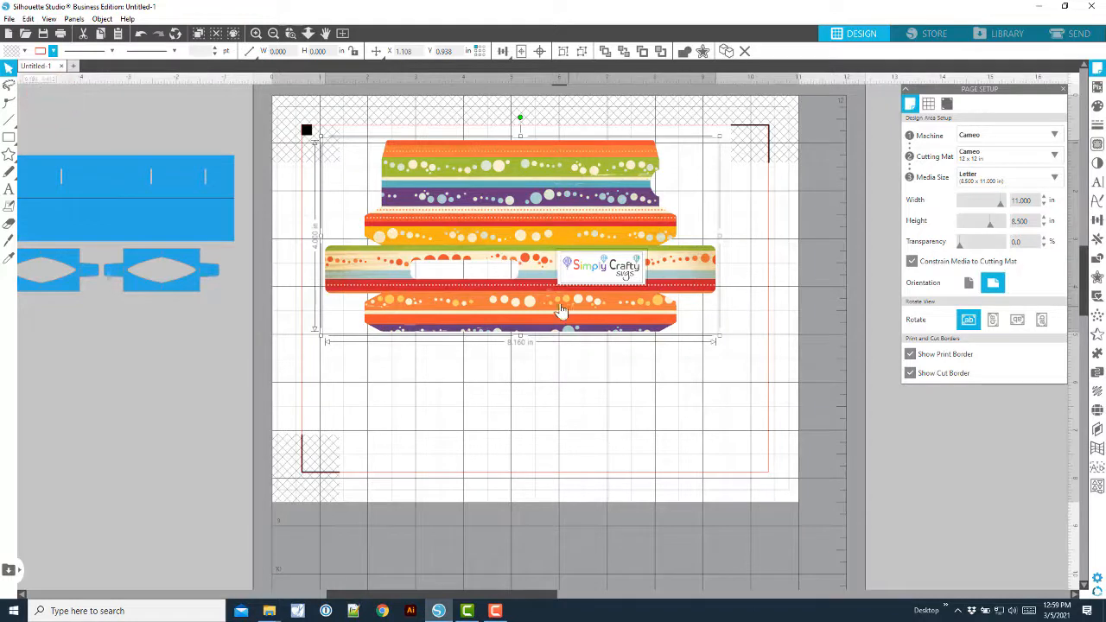
Print the current page with media type Card stock and paper source Rear Tray
left_click(9, 19)
left_click(62, 200)
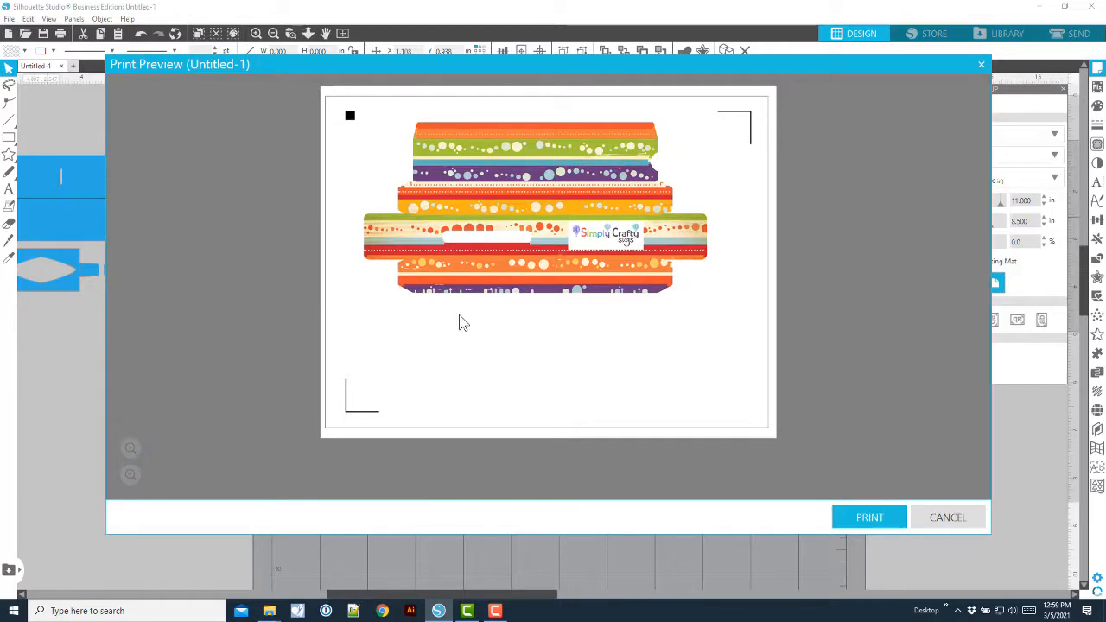
left_click(866, 527)
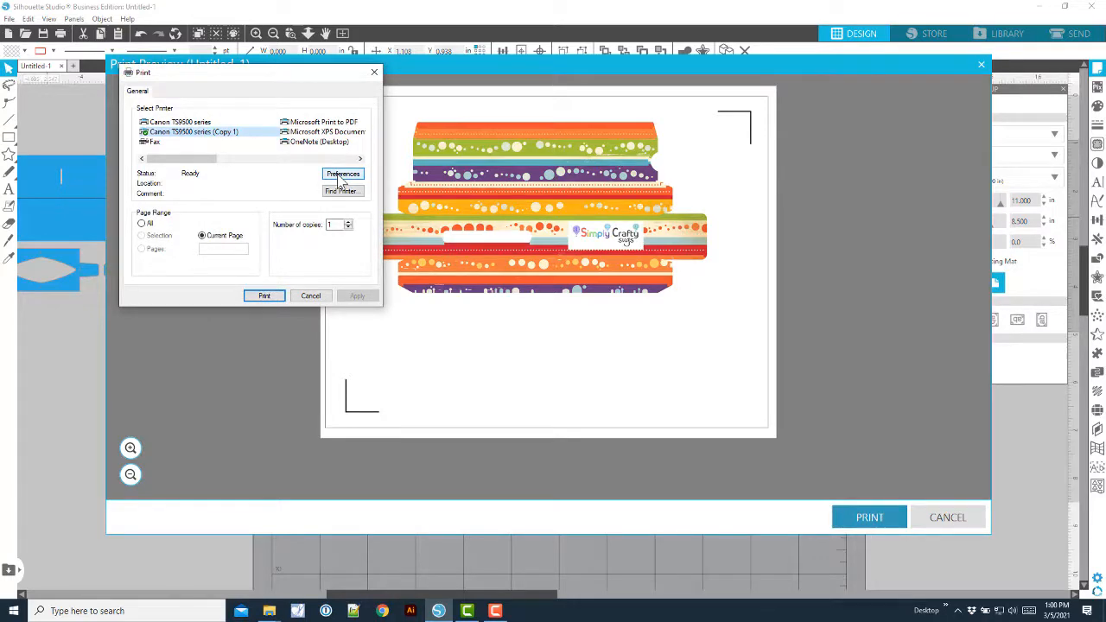
left_click(343, 175)
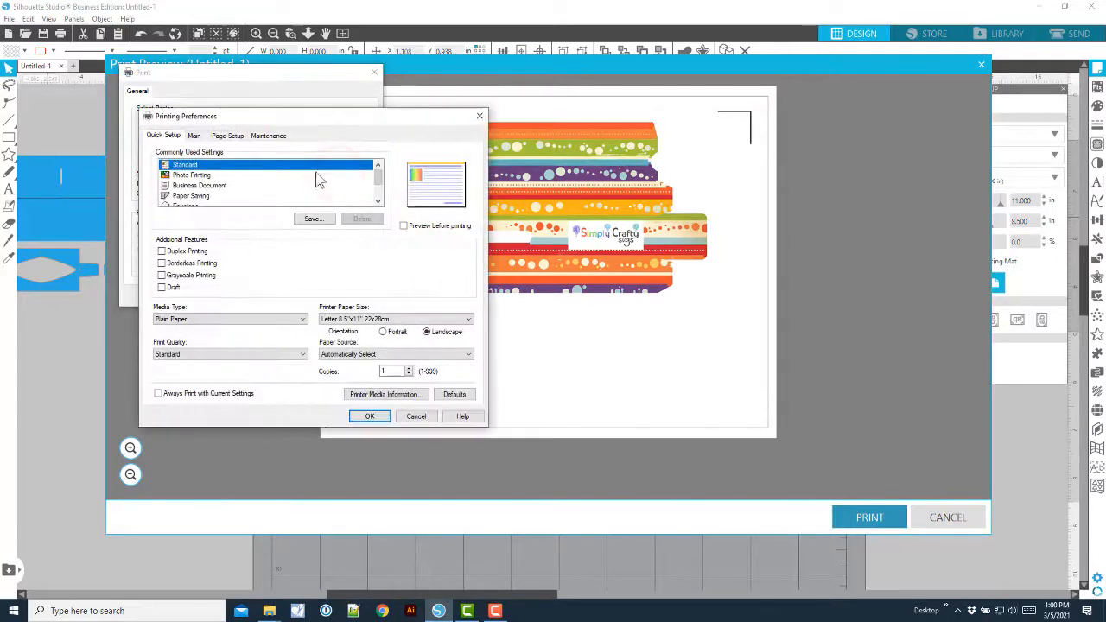
left_click(176, 320)
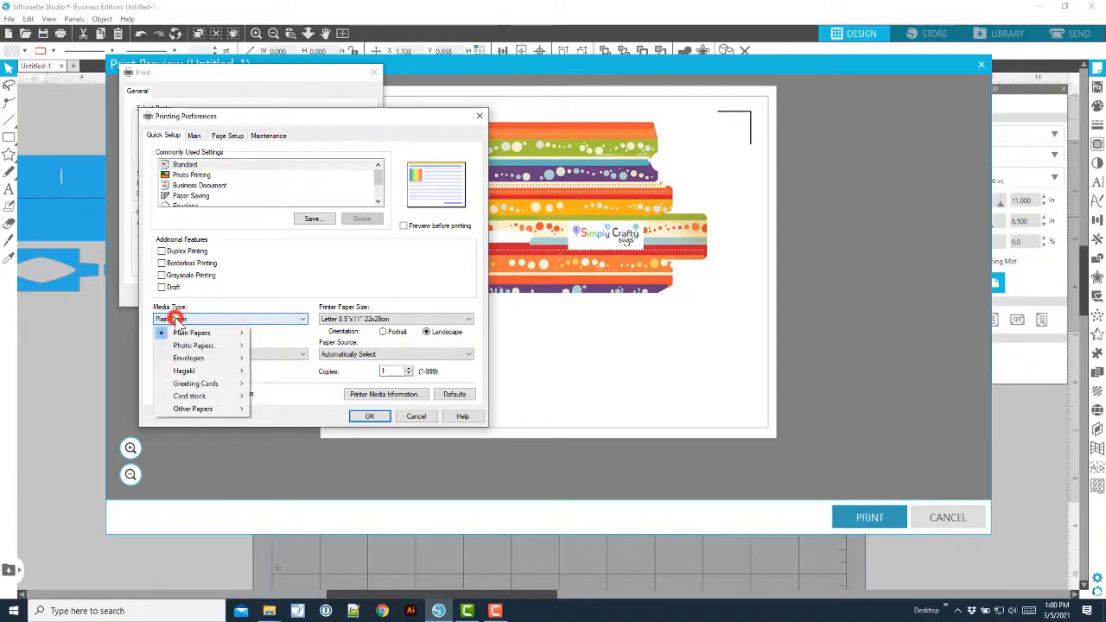
left_click(202, 398)
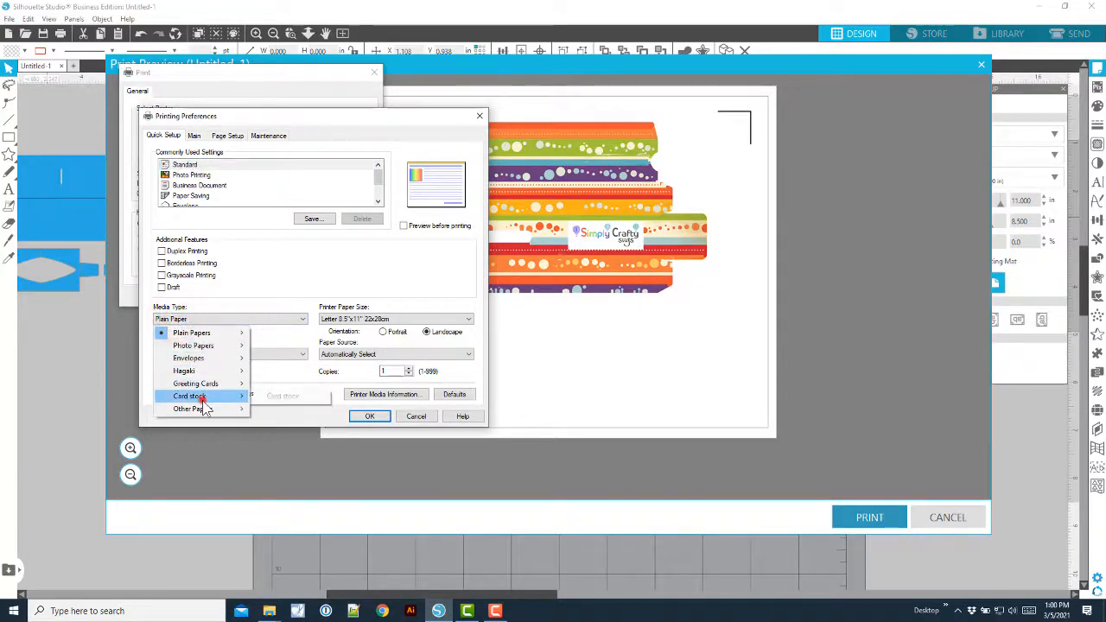
left_click(292, 396)
left_click(333, 355)
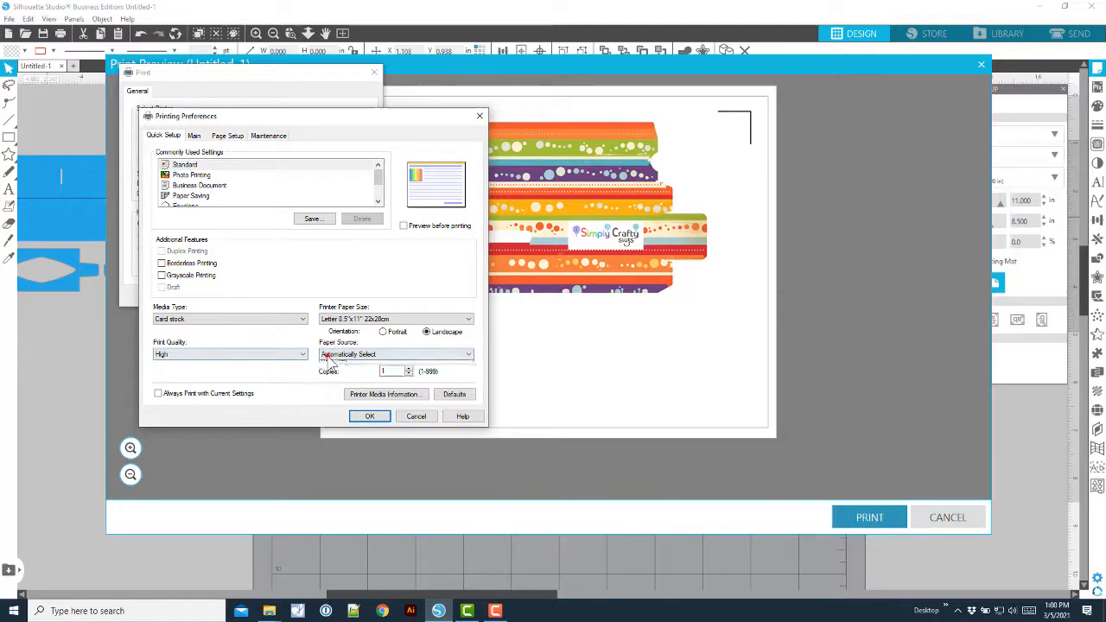
left_click(337, 371)
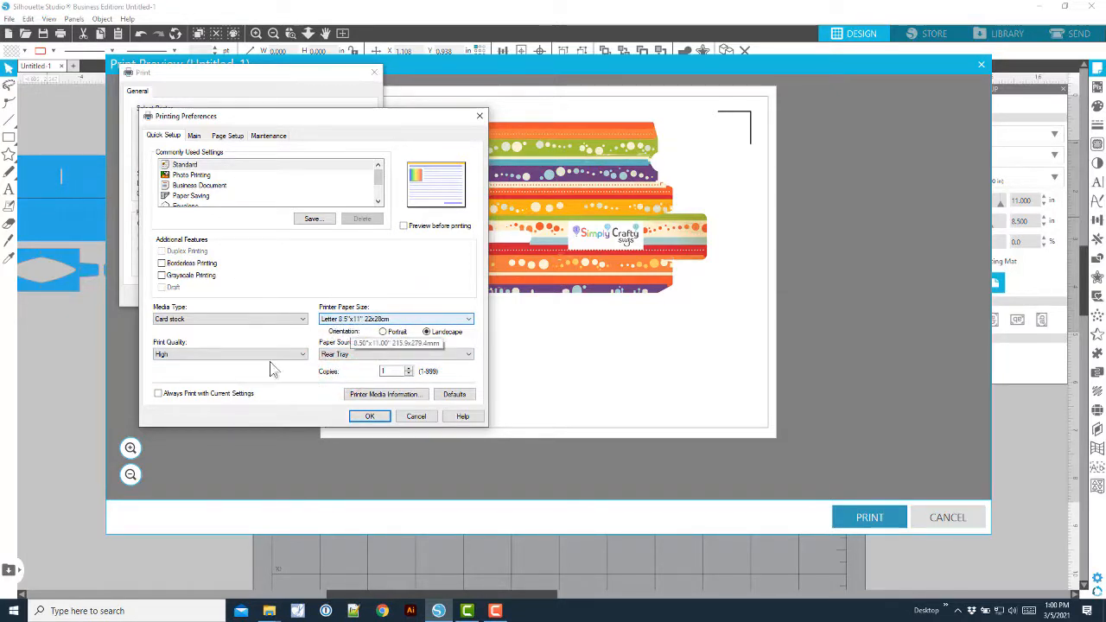
left_click(369, 415)
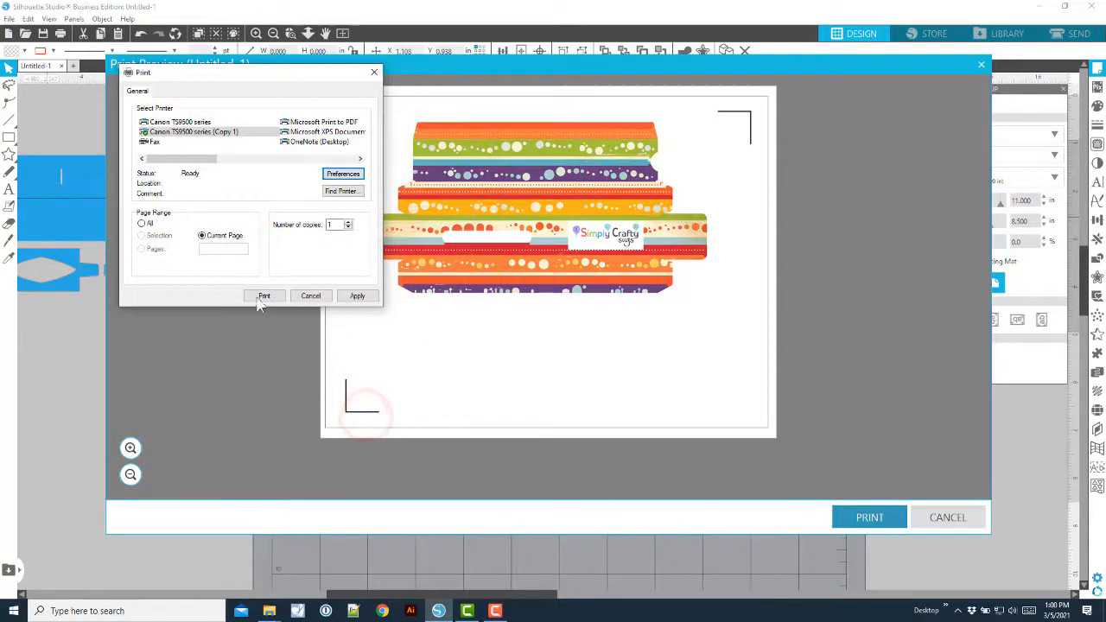
left_click(261, 298)
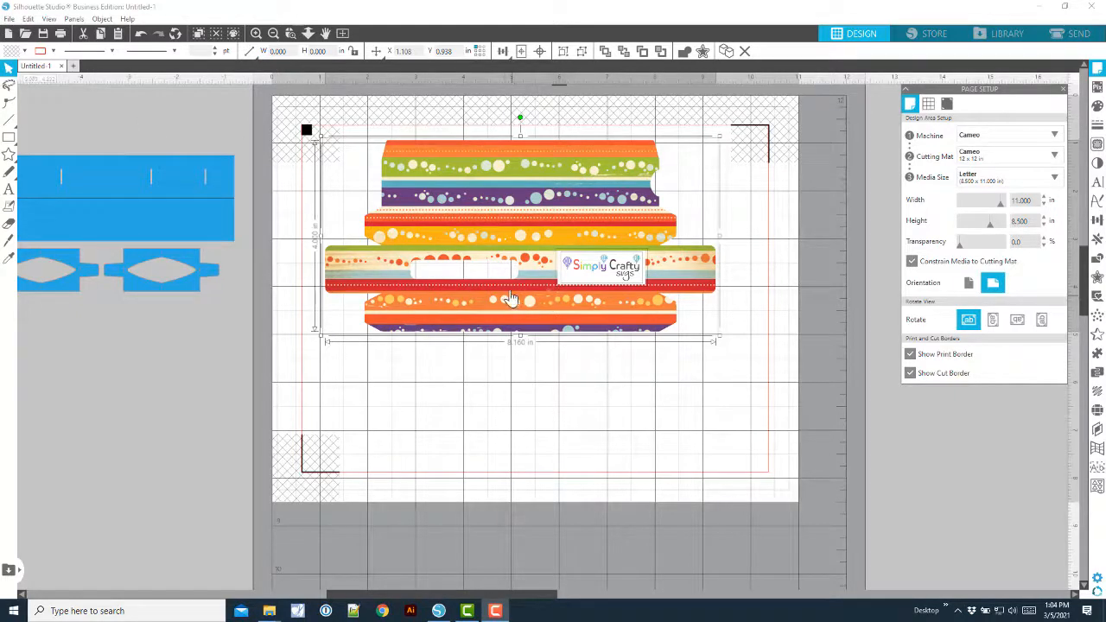
Undo the line color removal and open the cut settings organized by line color
left_click(140, 35)
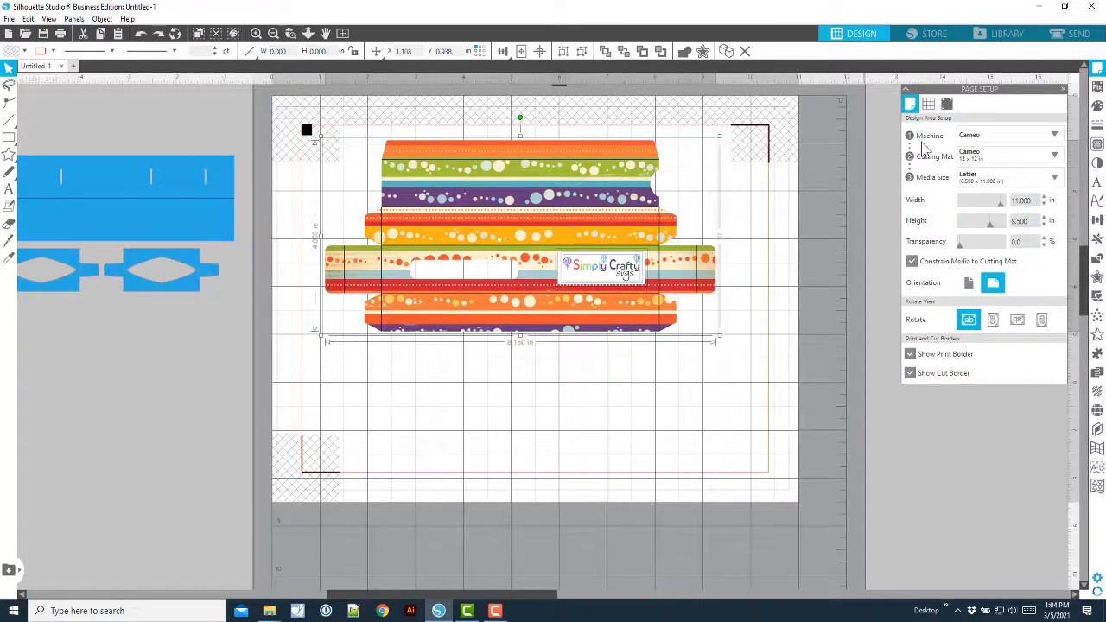
left_click(1076, 35)
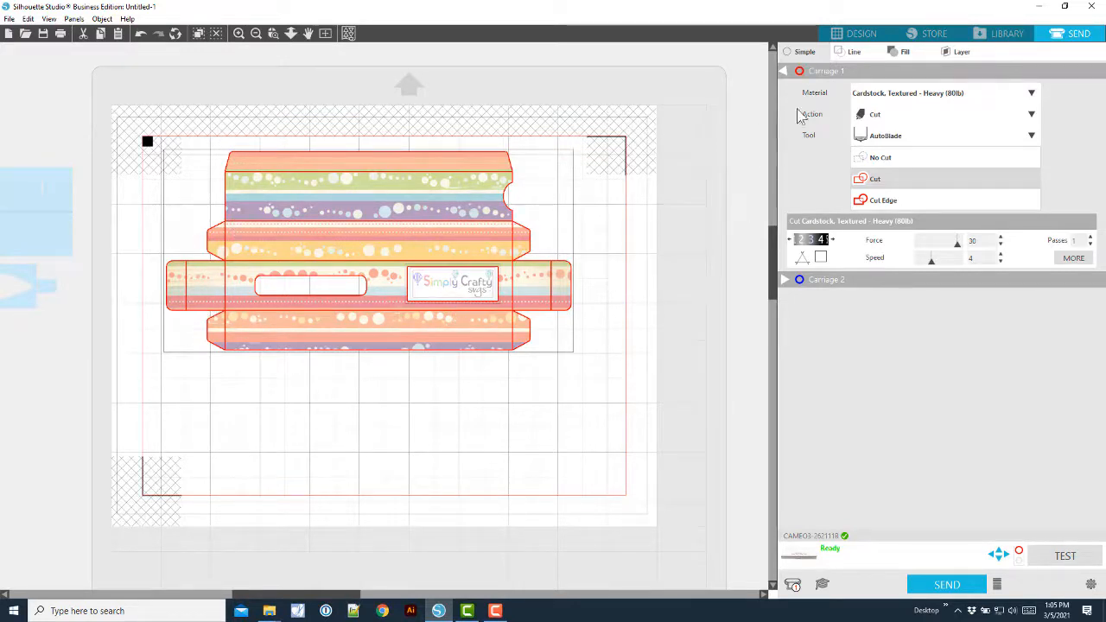
left_click(845, 54)
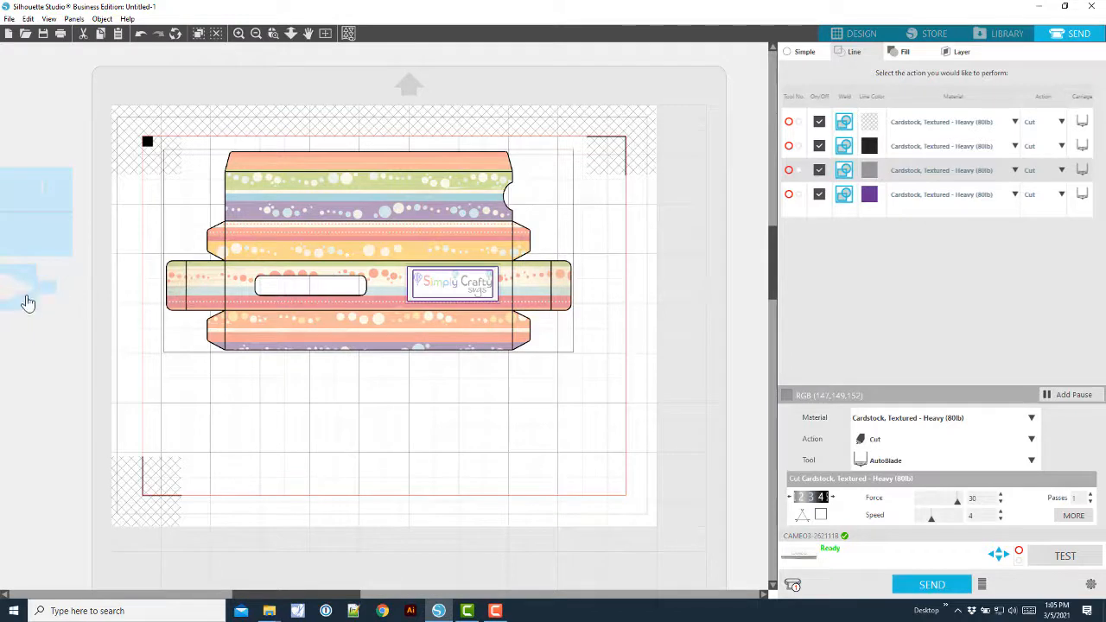
Turn off cutting for all four line colors: no color, black, gray and purple
left_click(820, 121)
left_click(818, 145)
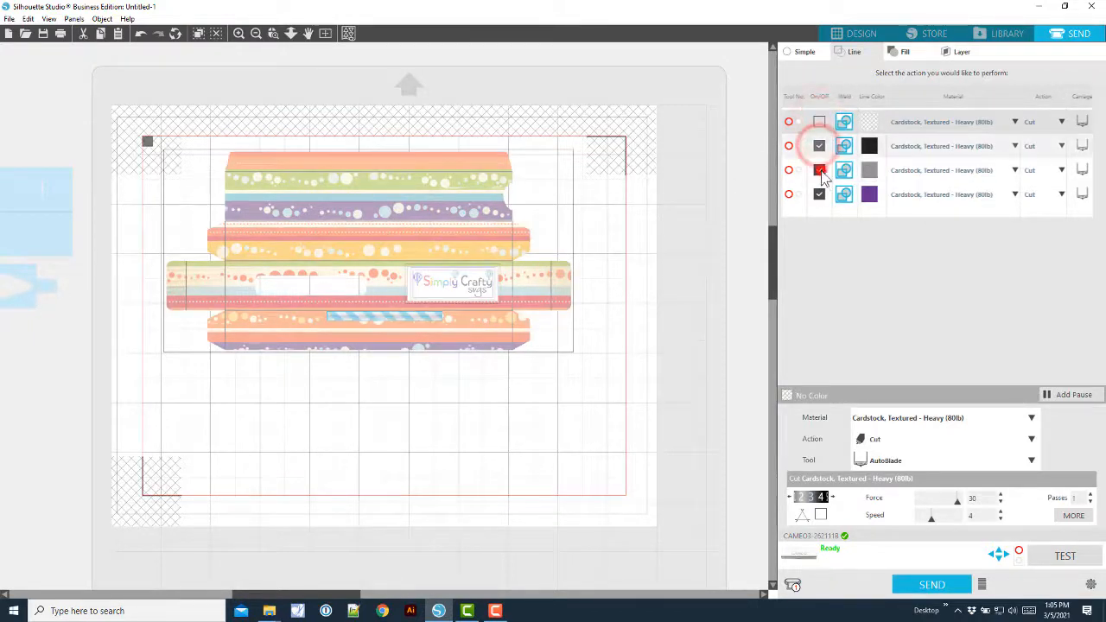
left_click(819, 169)
left_click(819, 194)
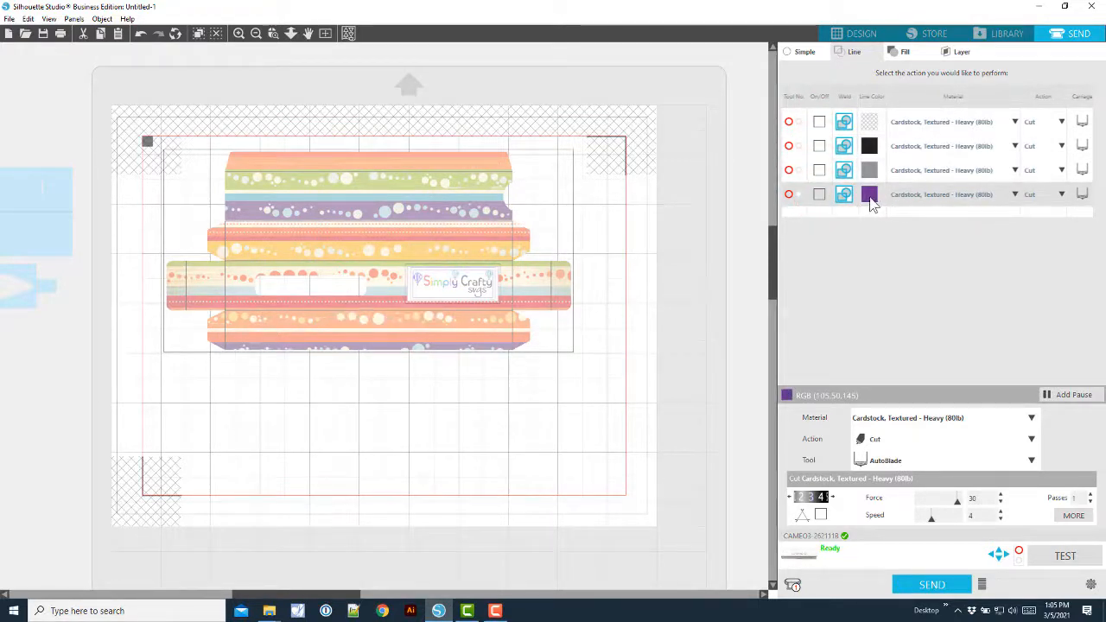
Switch the purple and gray line colors on and off in turn to check which lines each one covers
left_click(819, 194)
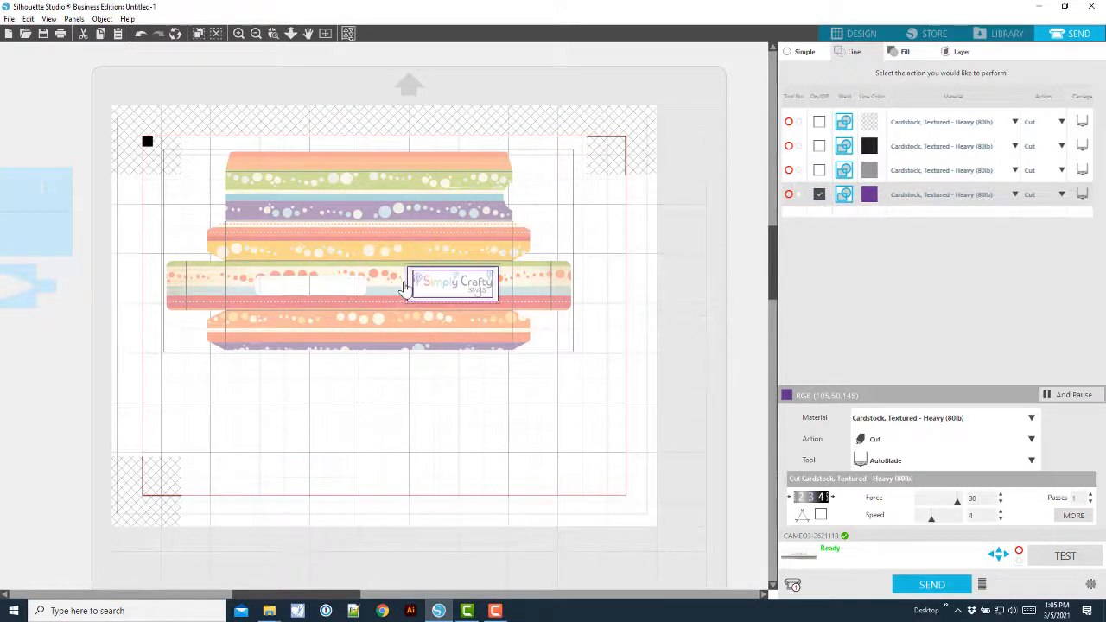
left_click(819, 195)
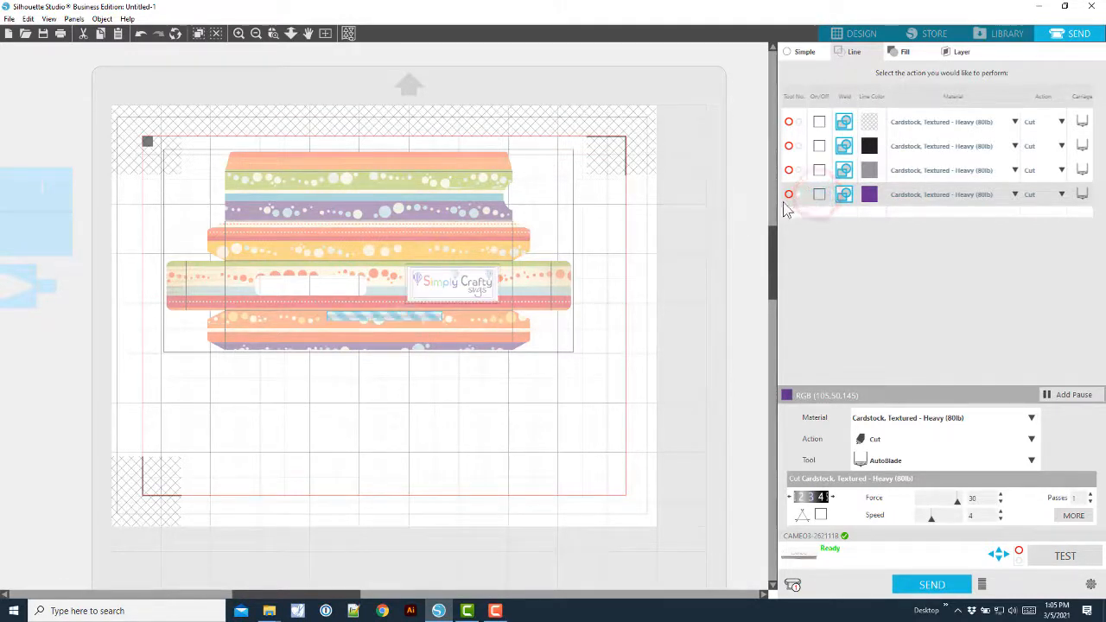
left_click(819, 171)
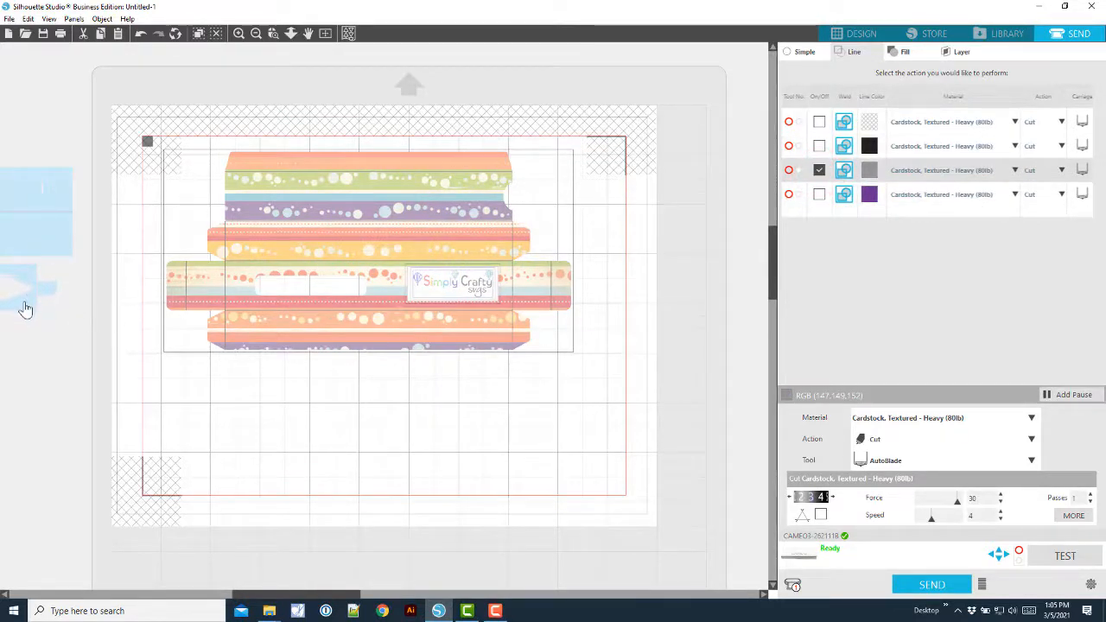
left_click(819, 172)
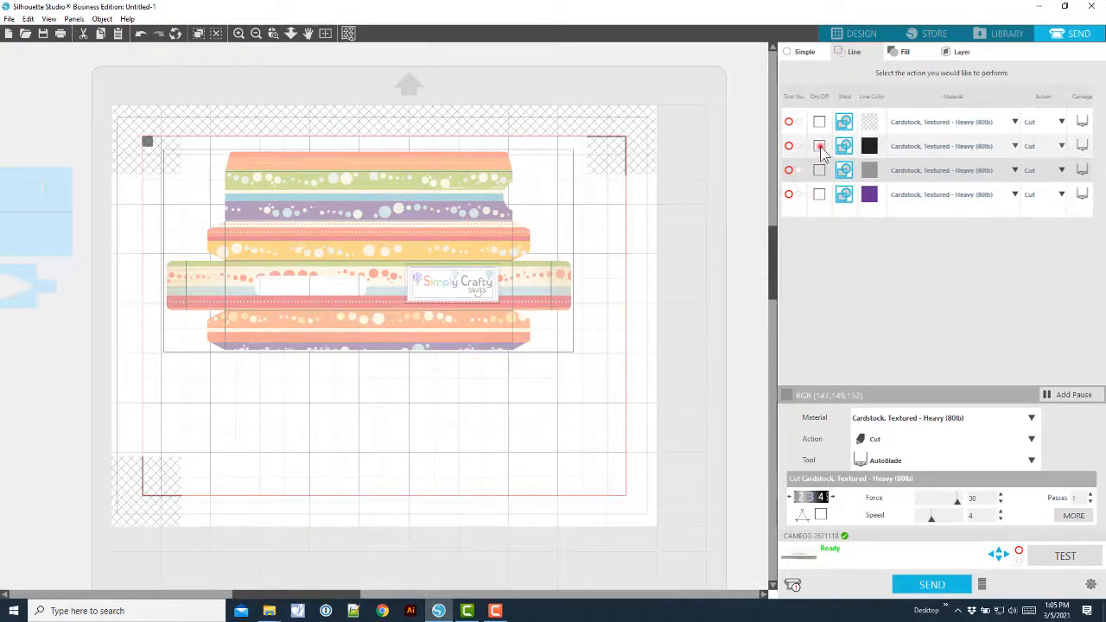
Turn on the black fold lines and set their material to Cardstock, Plain
left_click(819, 146)
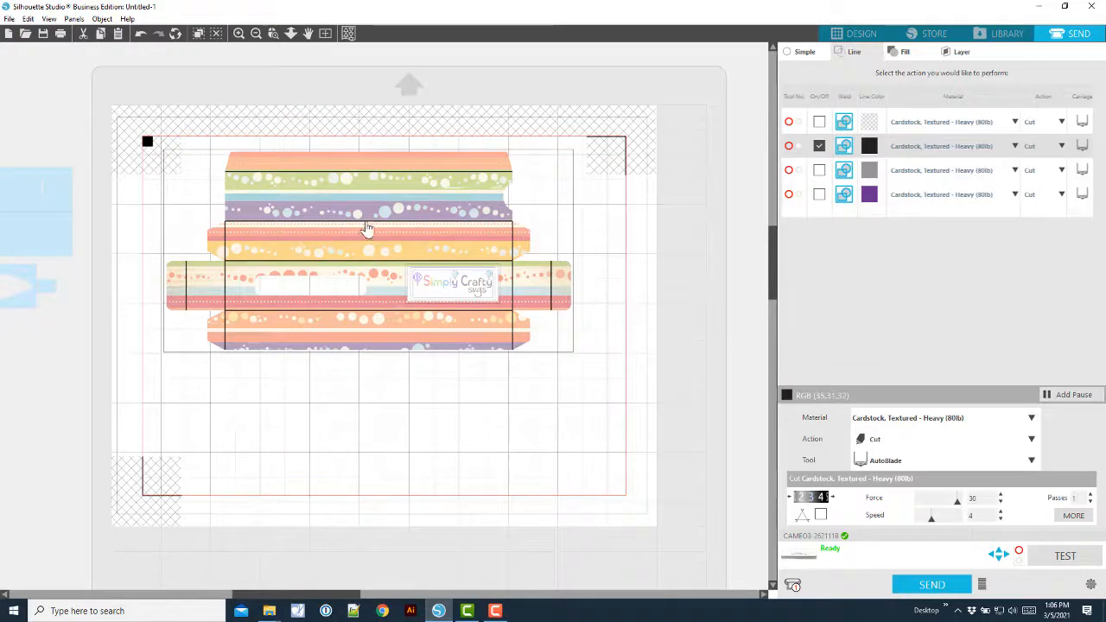
left_click(1014, 146)
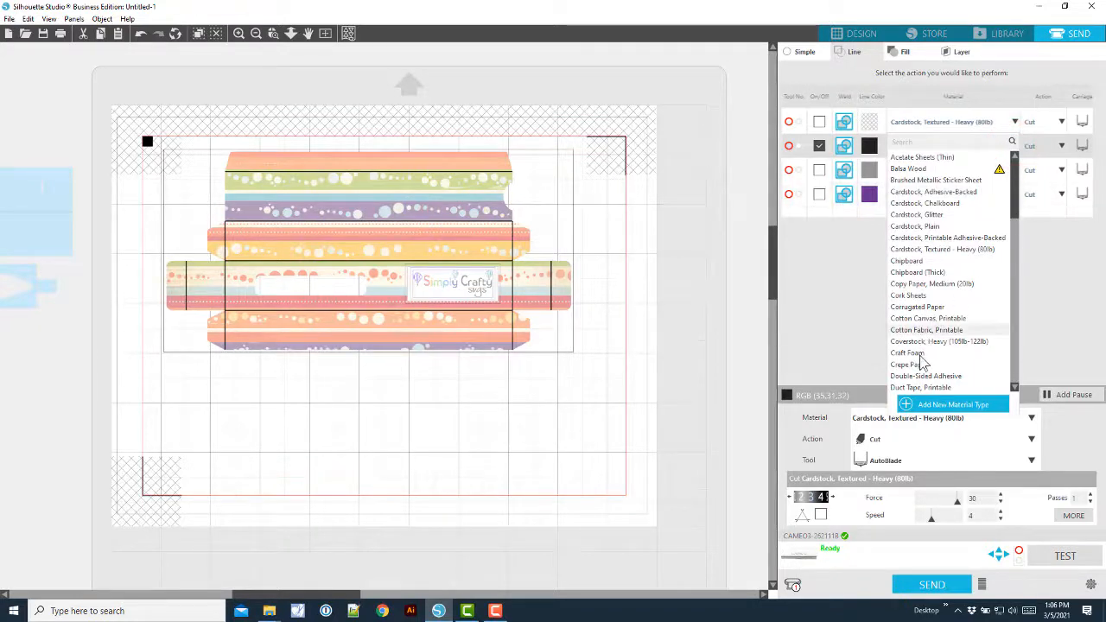
left_click(910, 232)
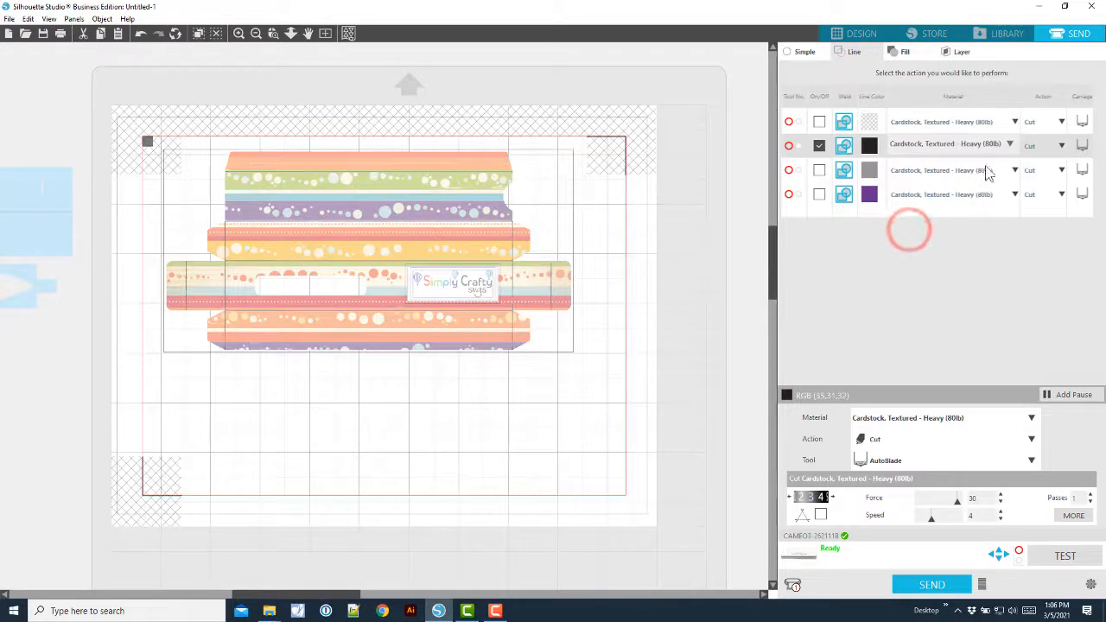
Set the black fold lines' action to Score with a force of 12
left_click(1062, 144)
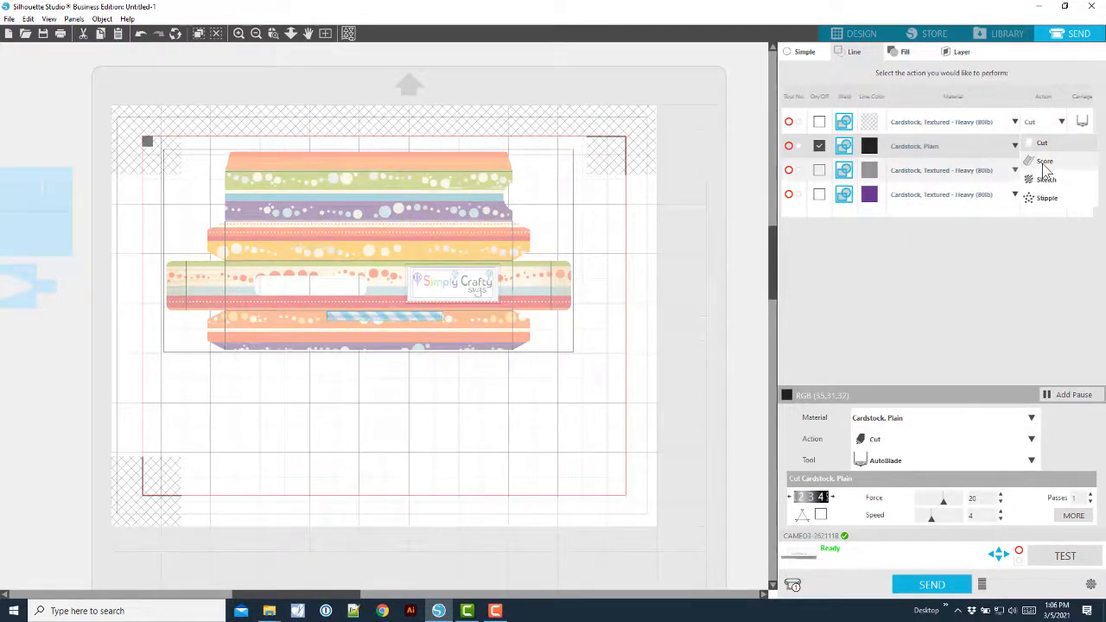
left_click(1045, 162)
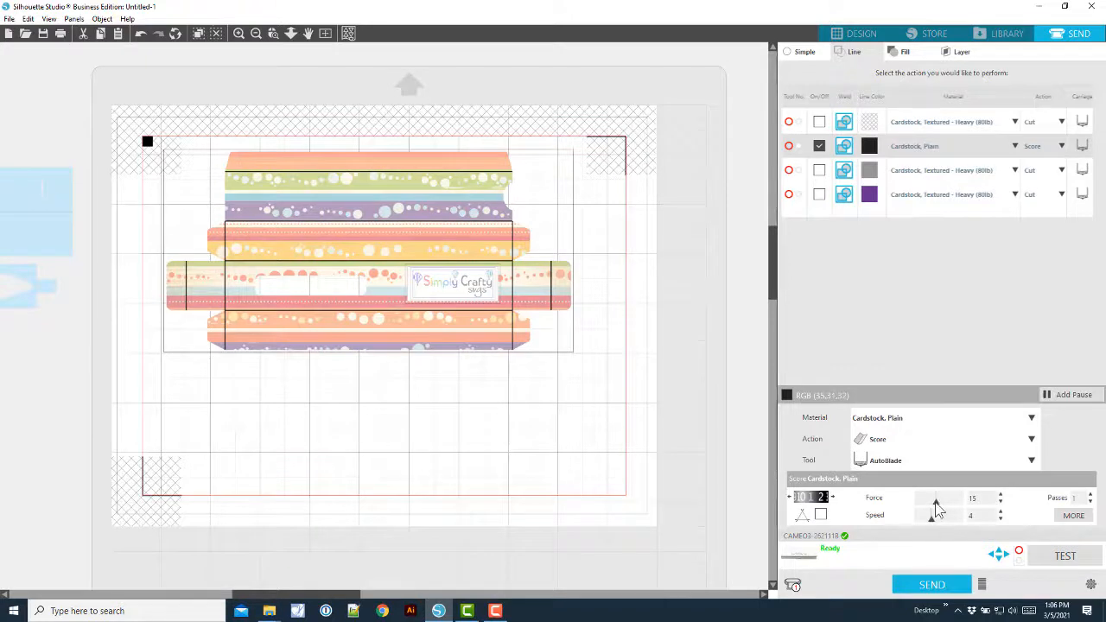
left_click_drag(936, 506, 933, 507)
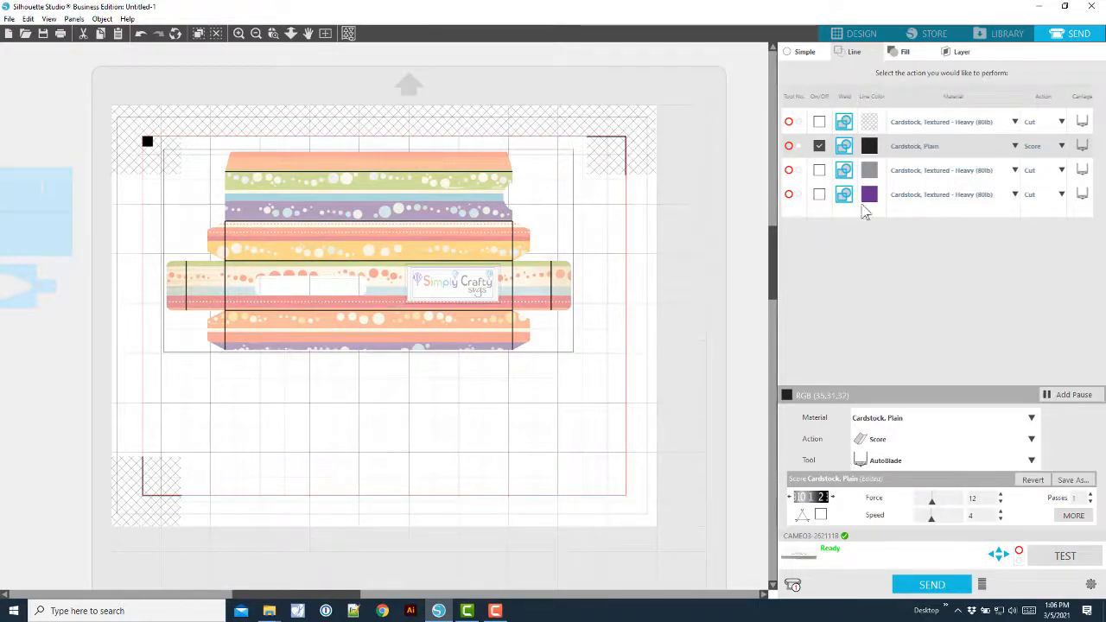
Turn on the no-color outline for cutting with Cardstock, Textured - Heavy (80lb) and increase its blade depth by one
left_click(820, 122)
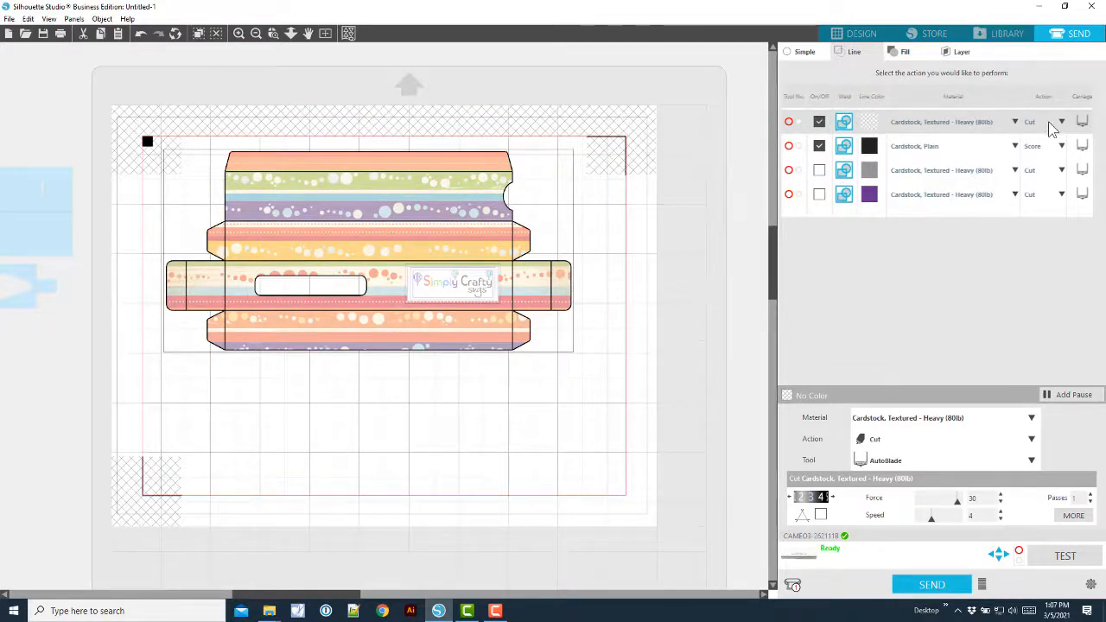
left_click(986, 123)
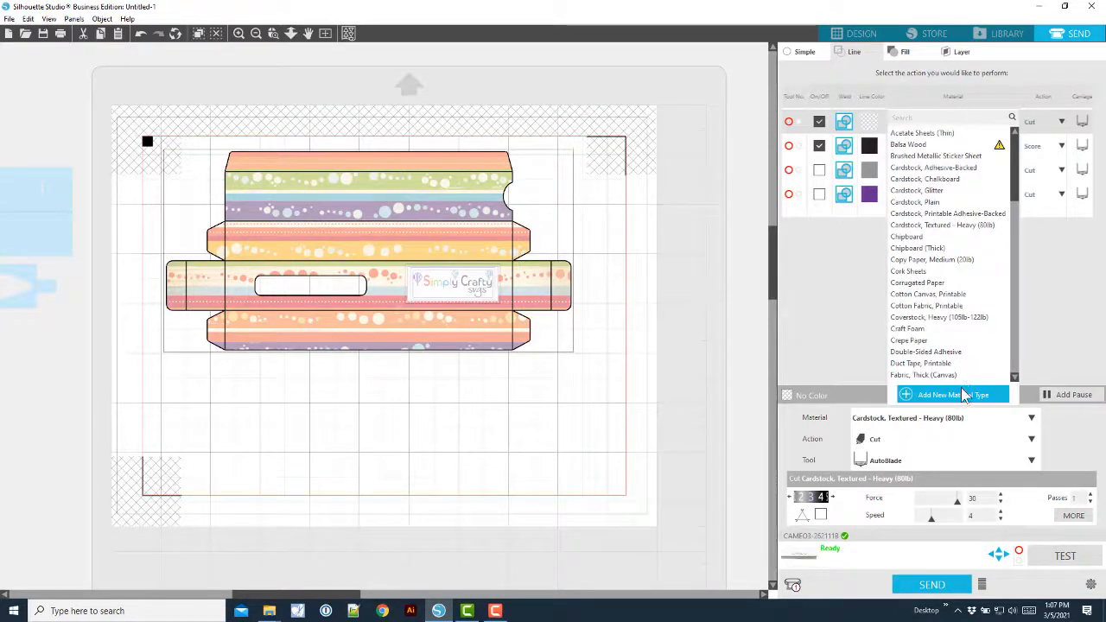
left_click(1078, 310)
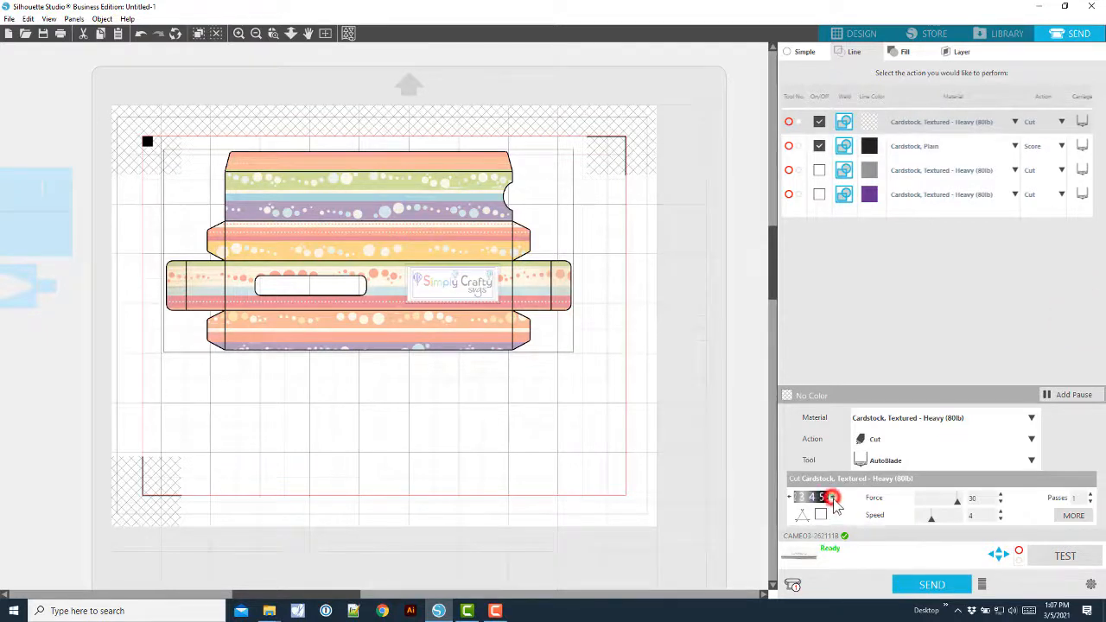
left_click(832, 497)
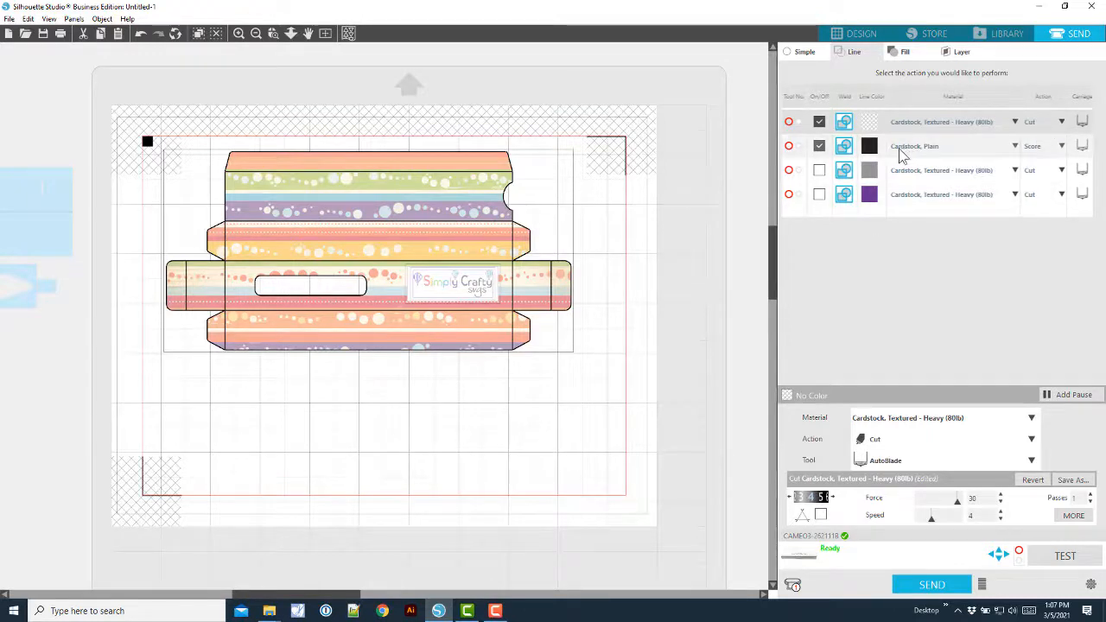
Put the black score lines ahead of the no-color cut lines in the cutting order and send the job to the machine
left_click_drag(867, 151, 871, 121)
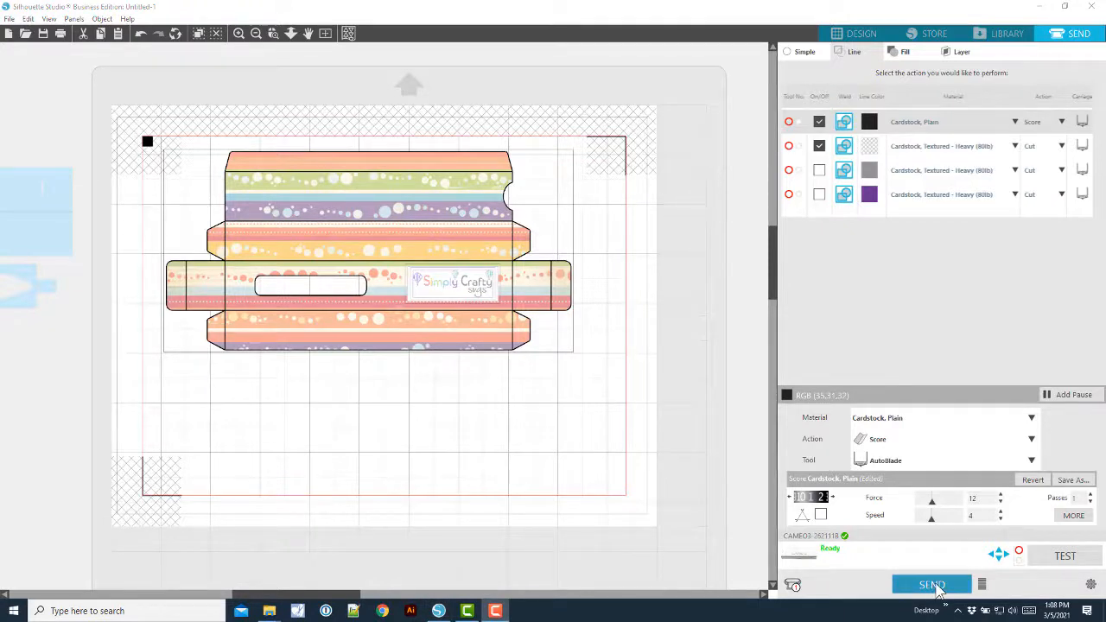
left_click(935, 585)
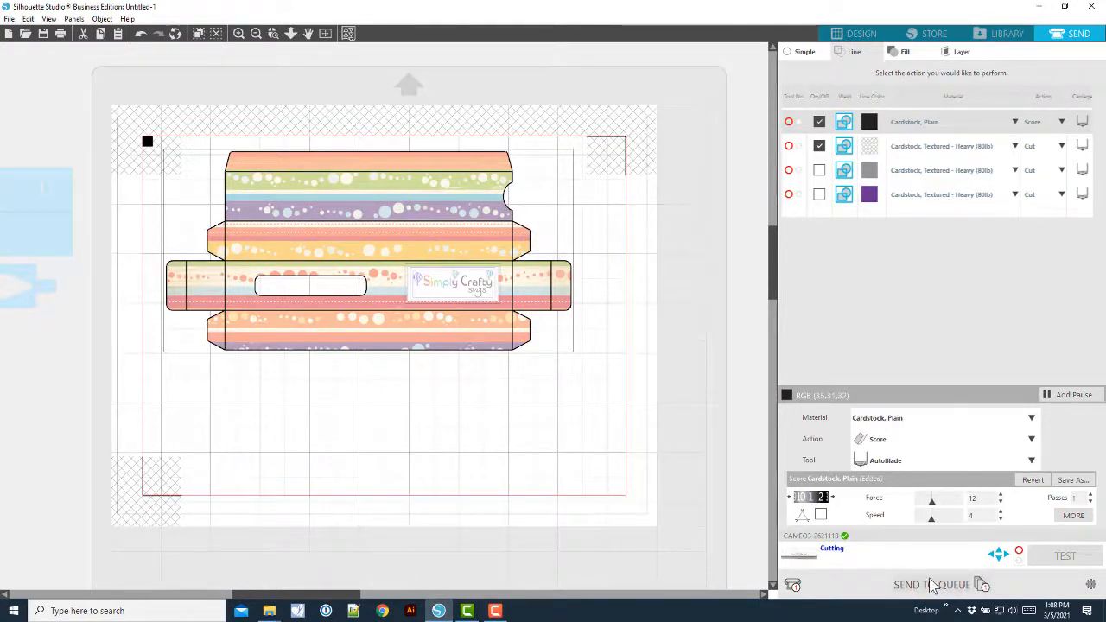